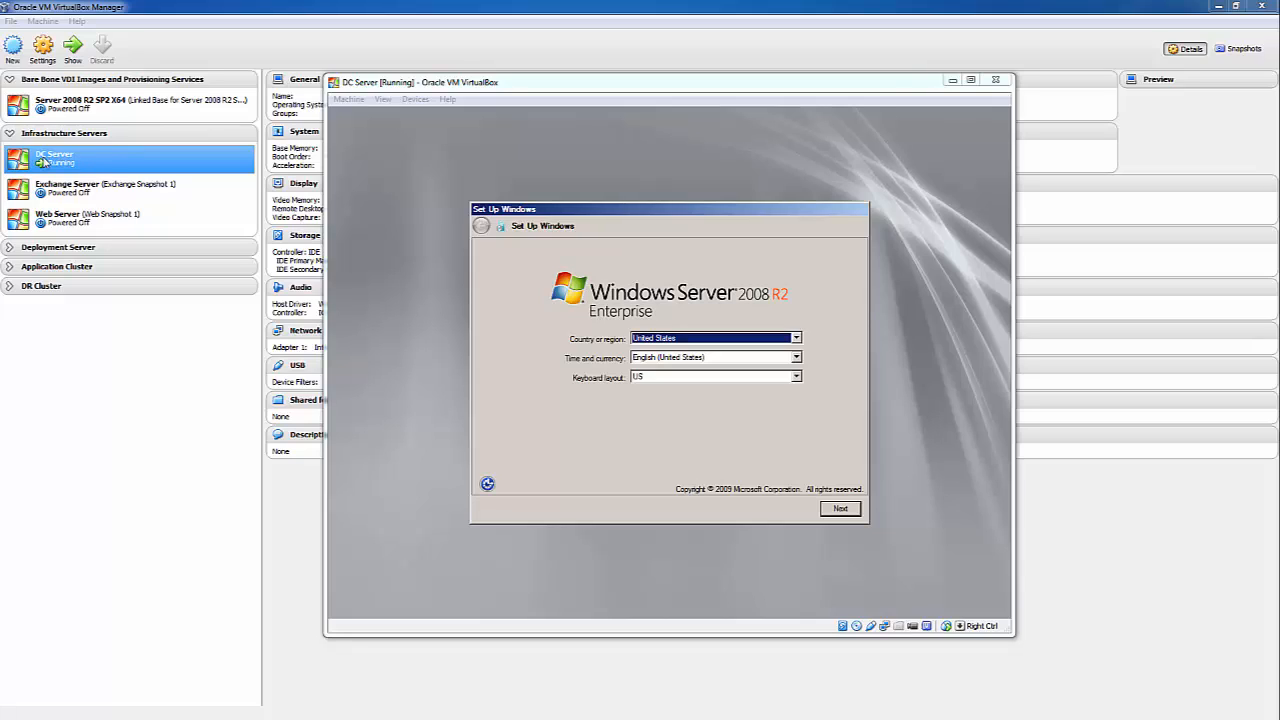
- Accept the default region settings and the licence terms, and start finalizing Windows setup
click(847, 521)
click(845, 512)
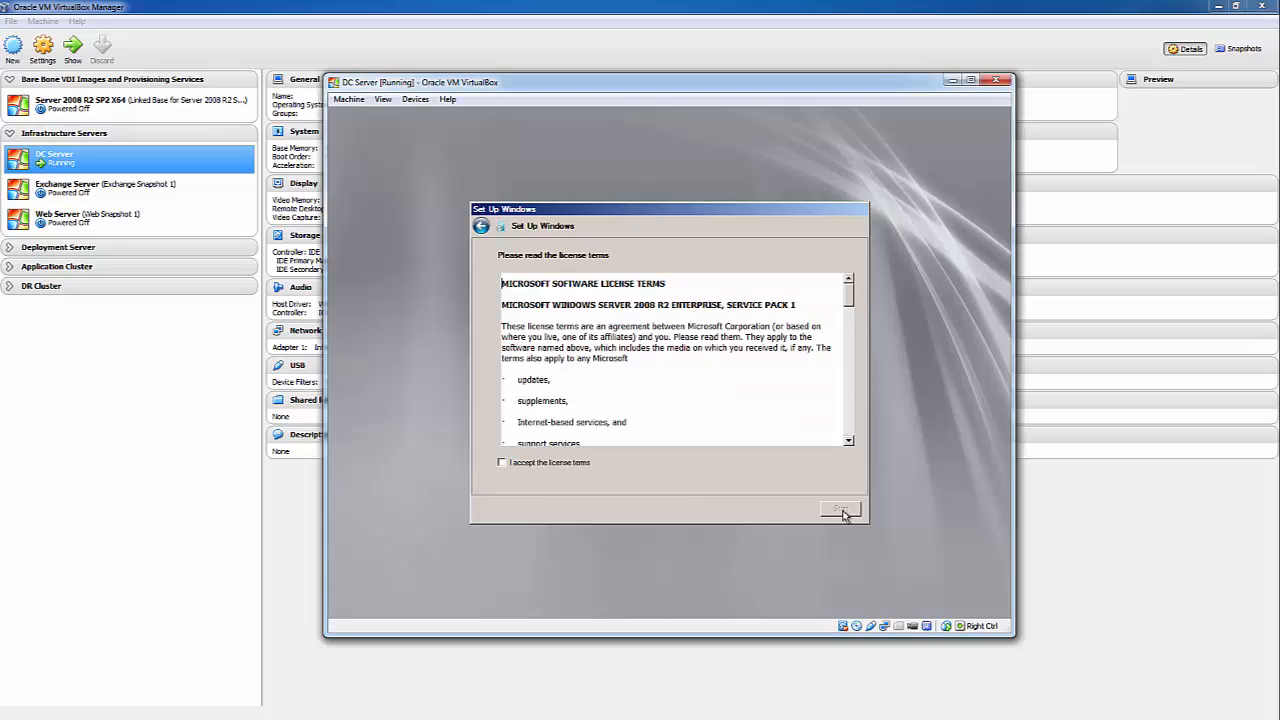
click(523, 464)
click(840, 509)
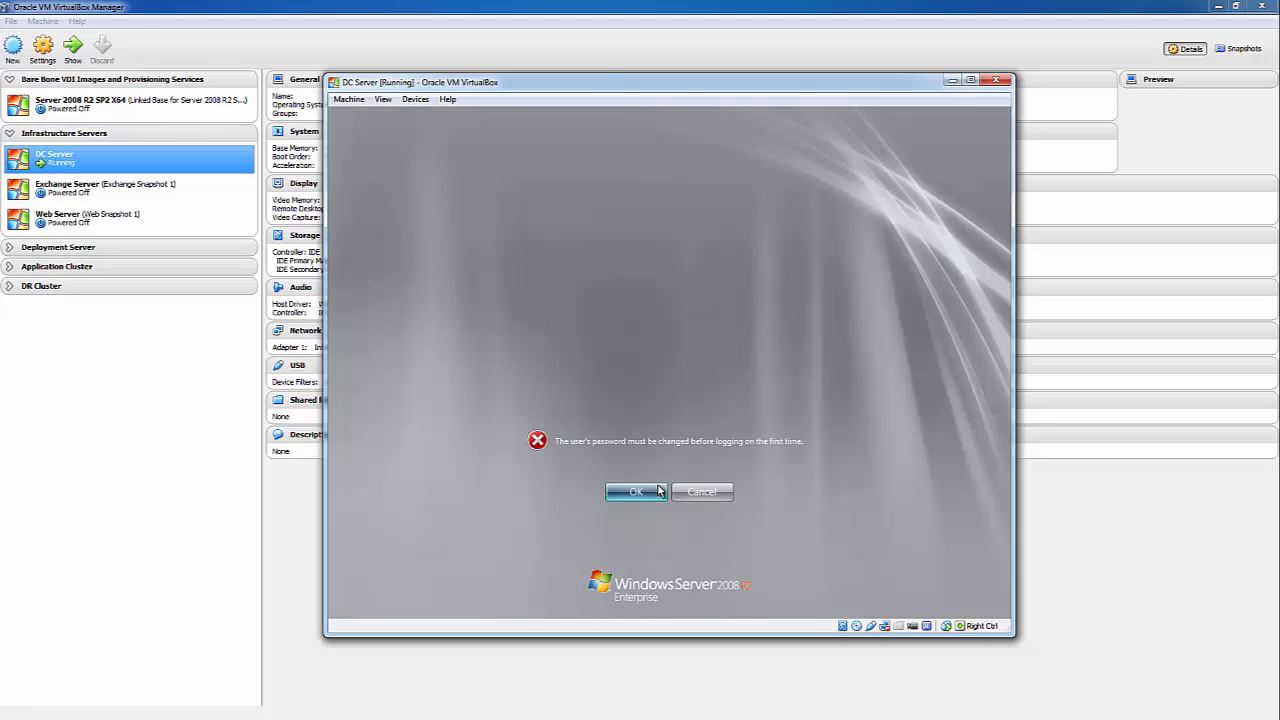
- Set and confirm a new Administrator password, then acknowledge the change
click(645, 493)
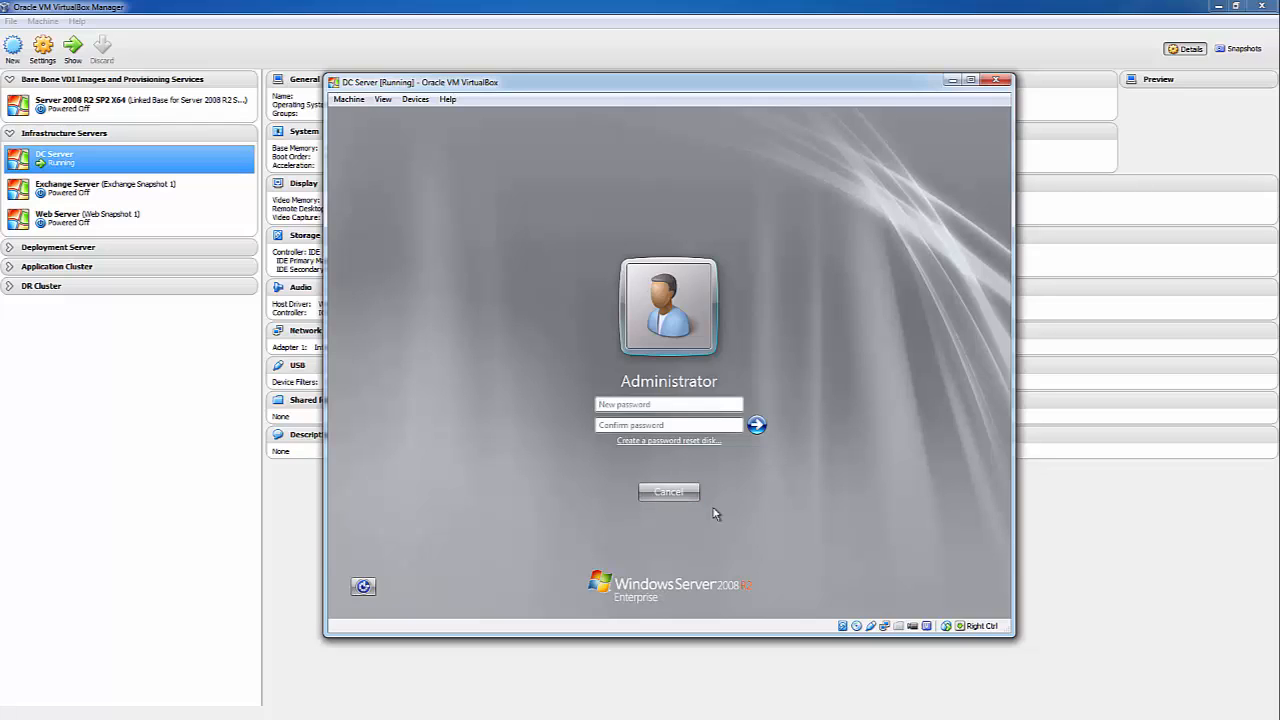
text(PasswP)
key(Return)
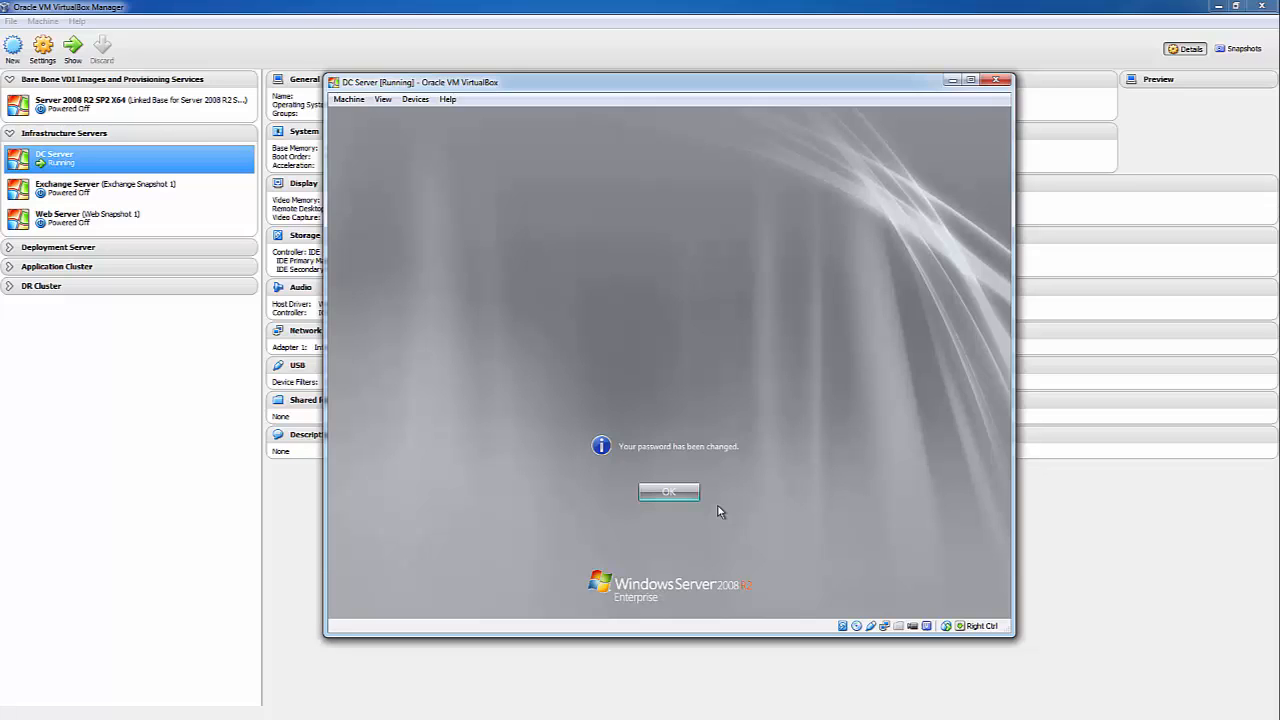
key(Return)
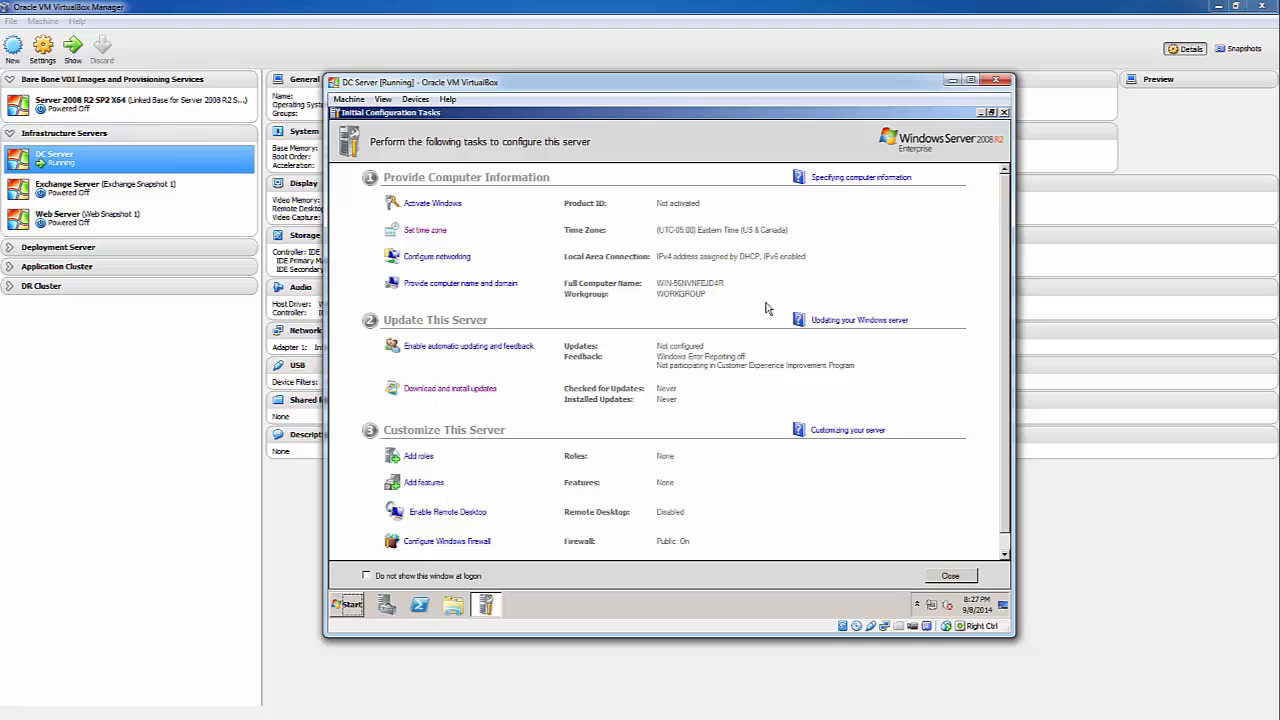
- Dismiss the product key prompt and open System properties for Computer from the Start menu
click(450, 204)
click(855, 514)
click(350, 610)
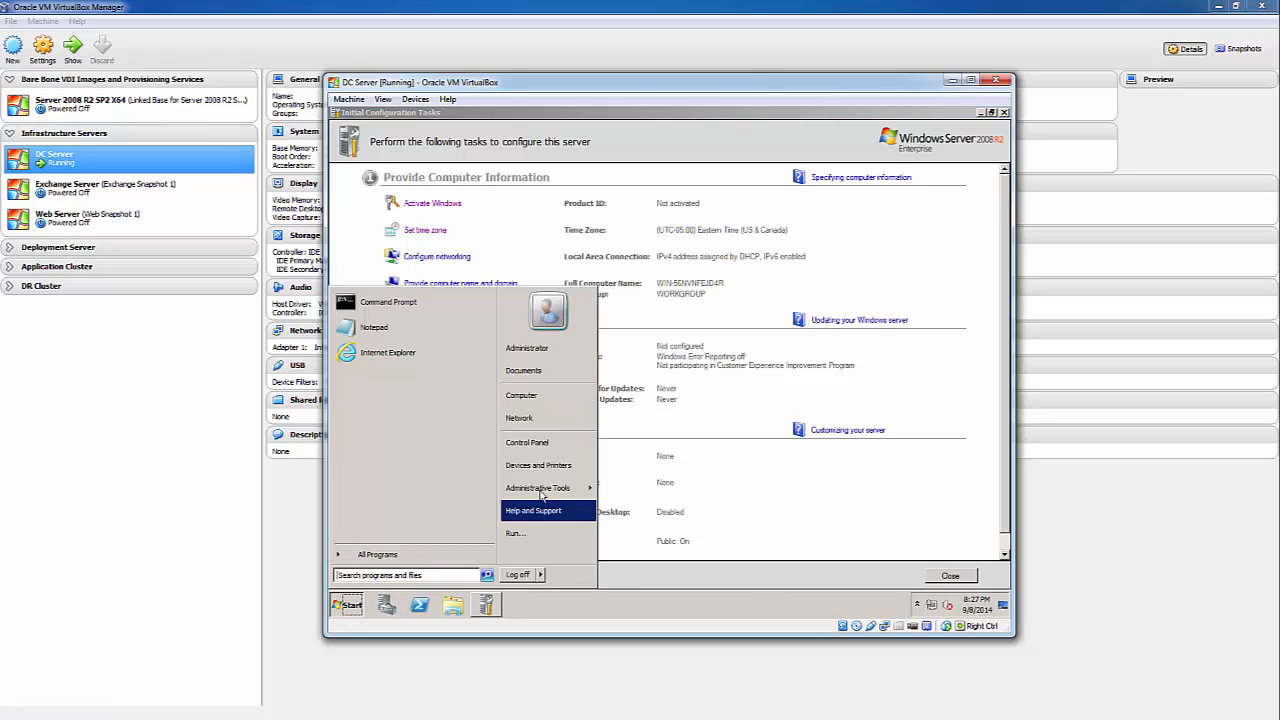
right_click(543, 404)
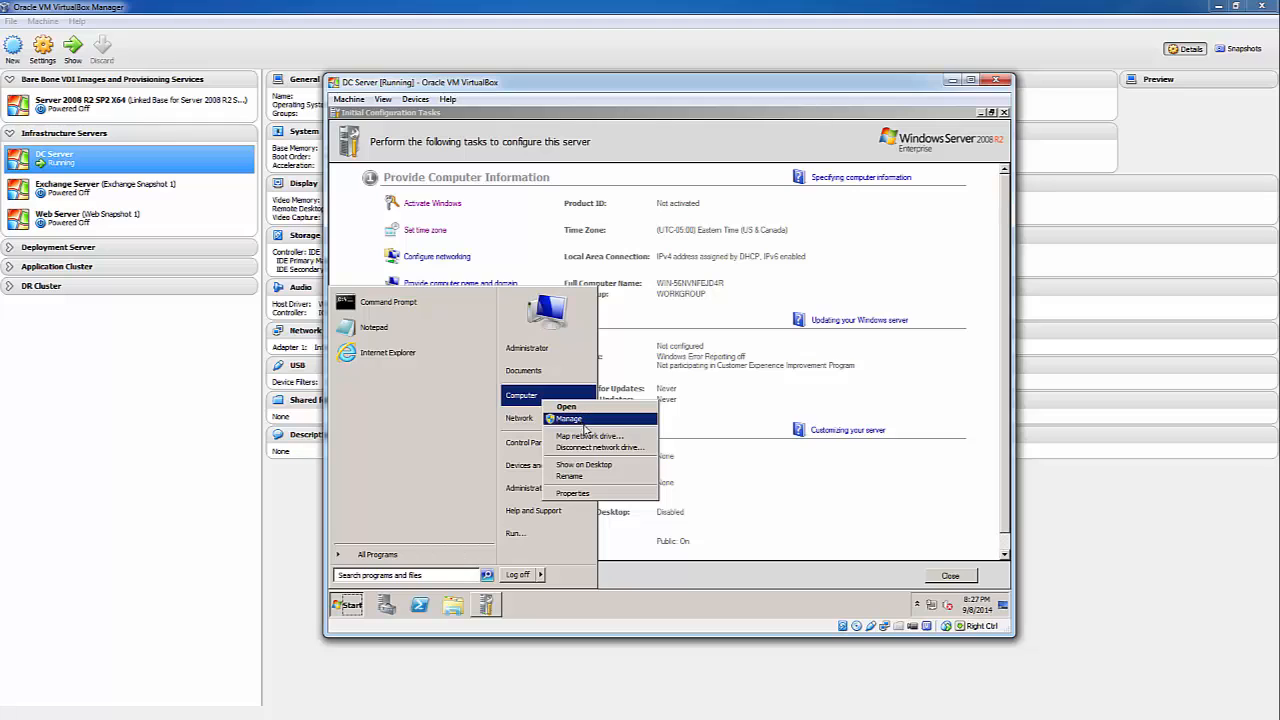
click(587, 495)
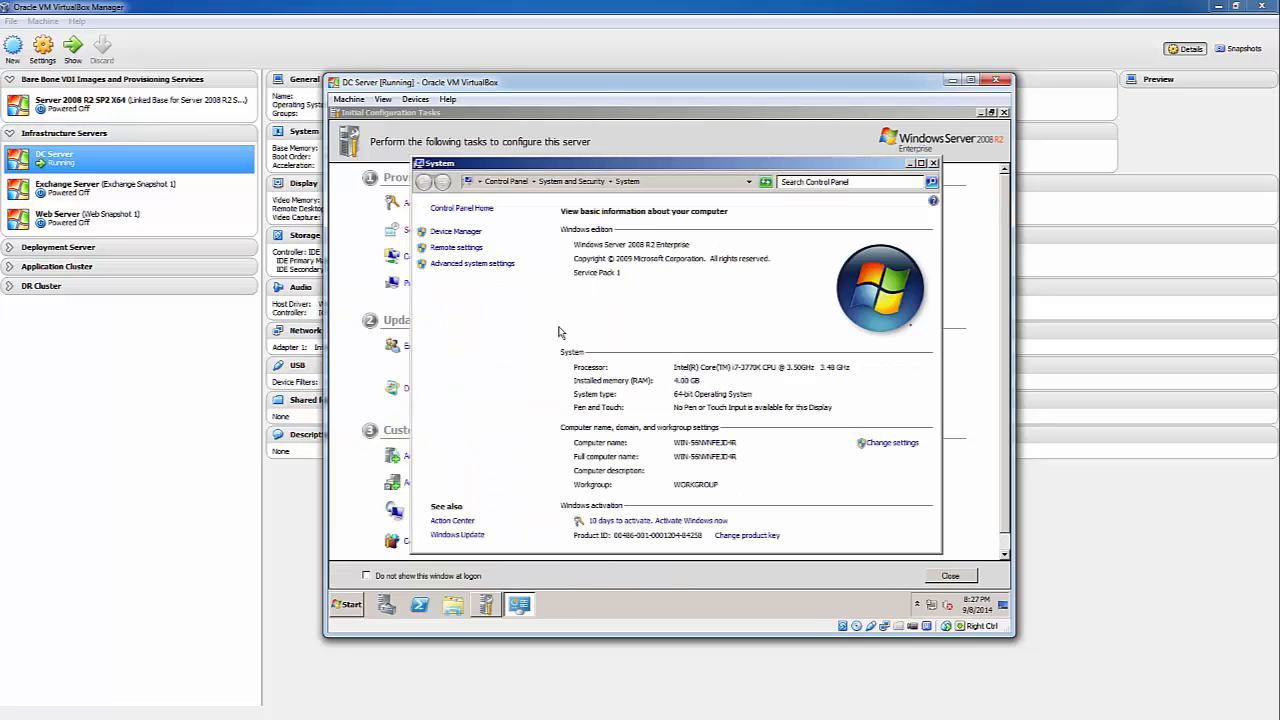
- Activate Windows online, dismiss the success message, and maximize the VM window
click(633, 526)
click(574, 292)
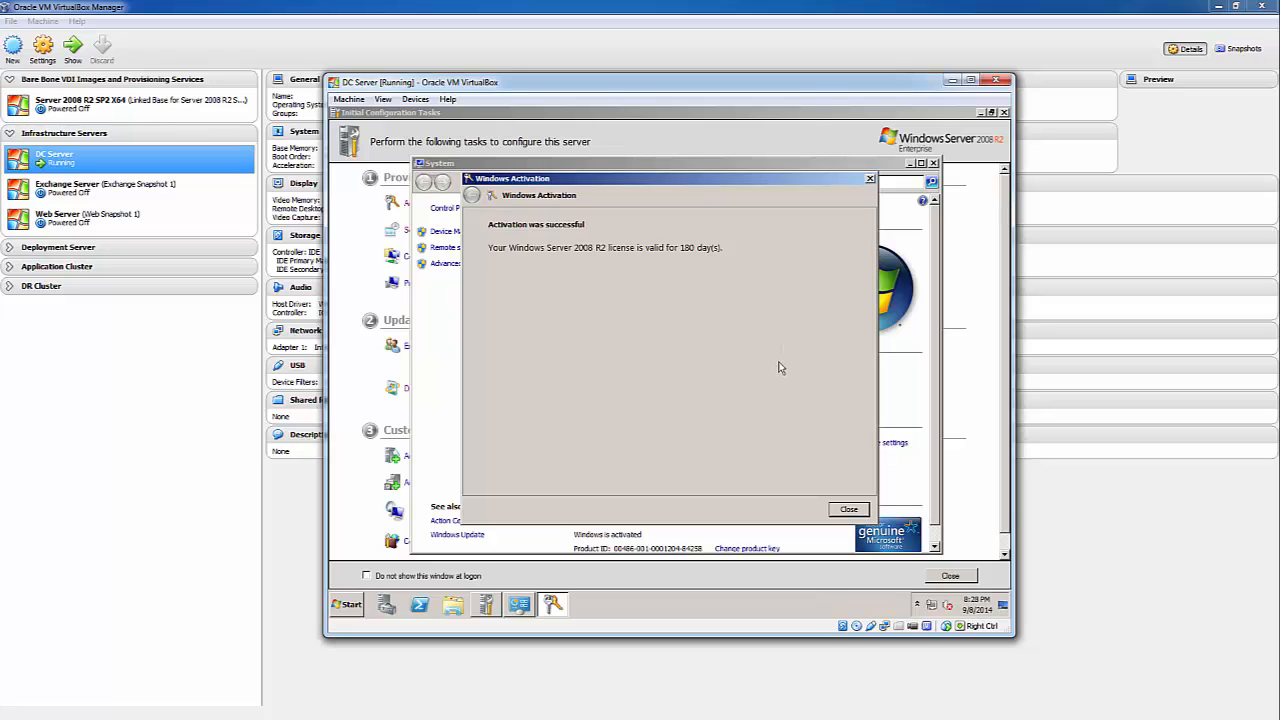
click(846, 510)
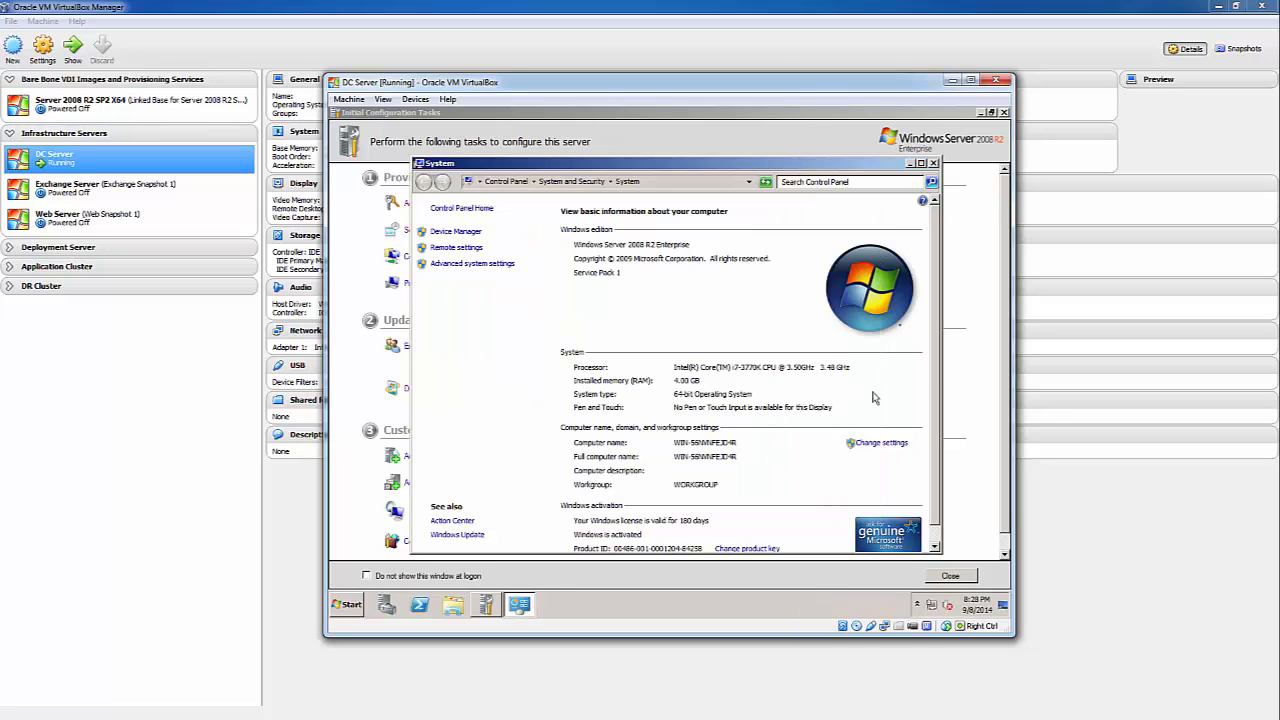
click(971, 80)
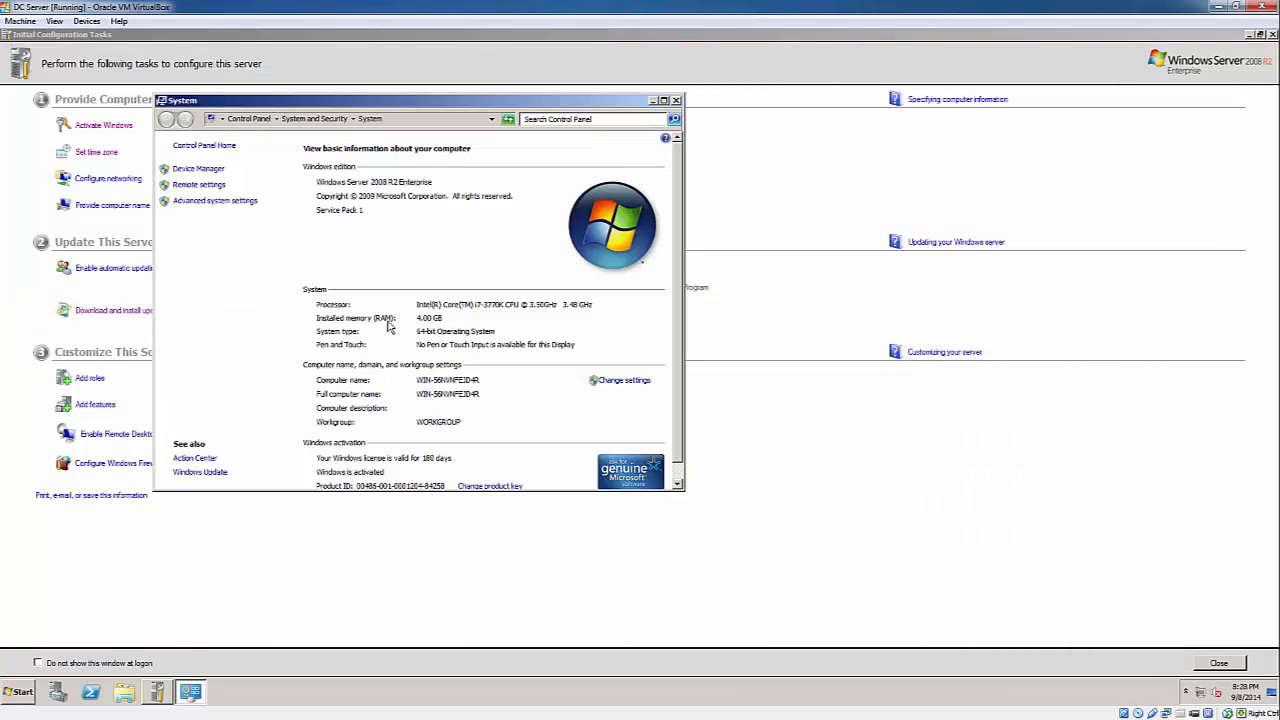
- Close the System window and bring Initial Configuration Tasks back to the front
click(675, 101)
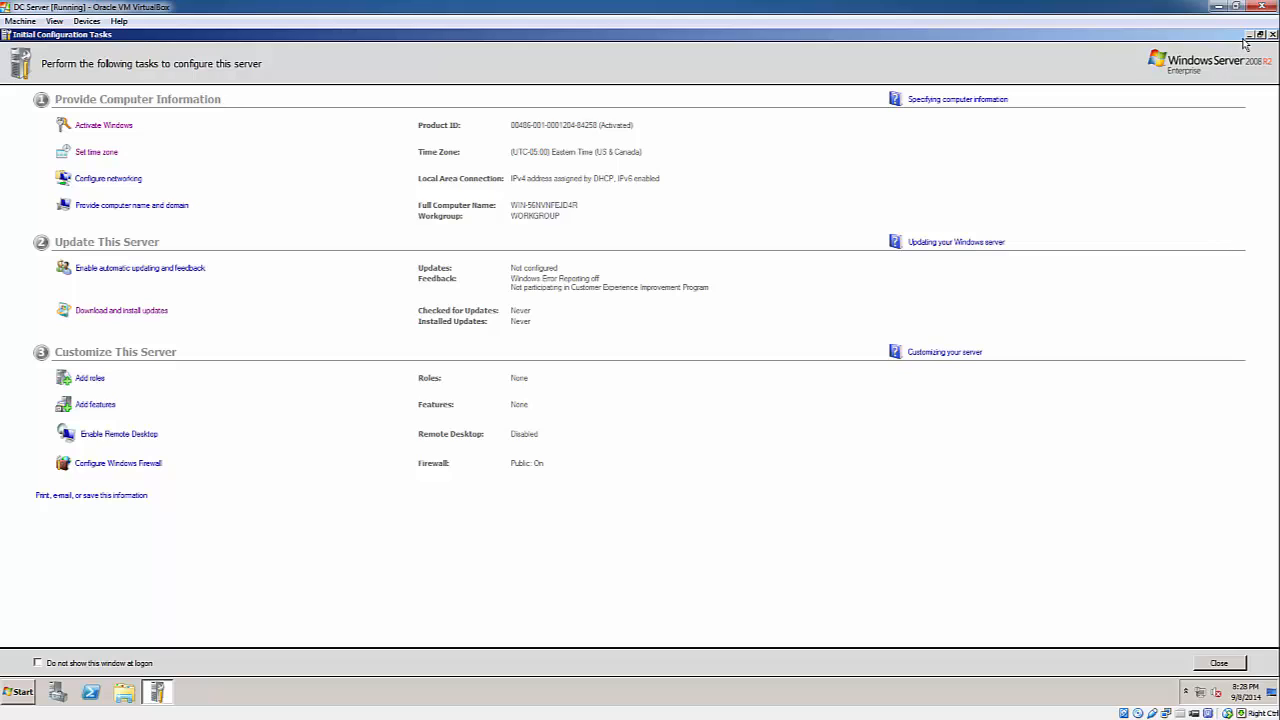
click(1249, 35)
drag(1137, 658, 1273, 667)
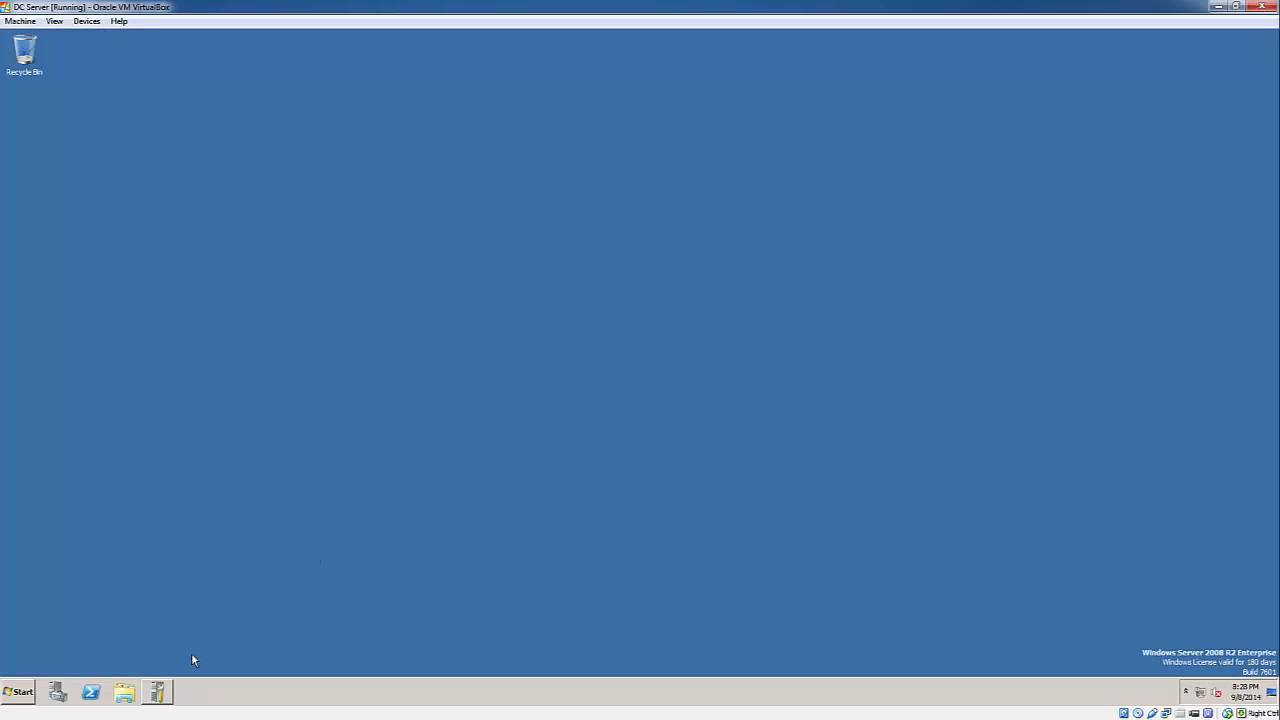
click(157, 692)
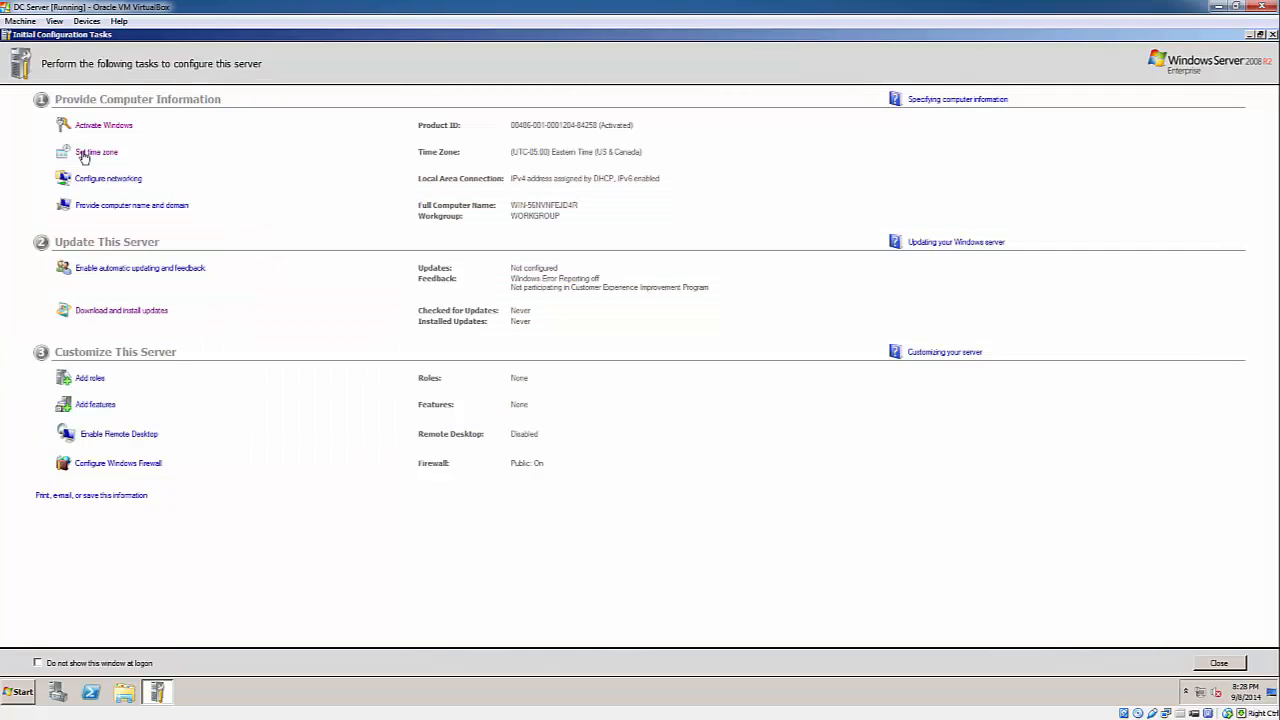
click(113, 128)
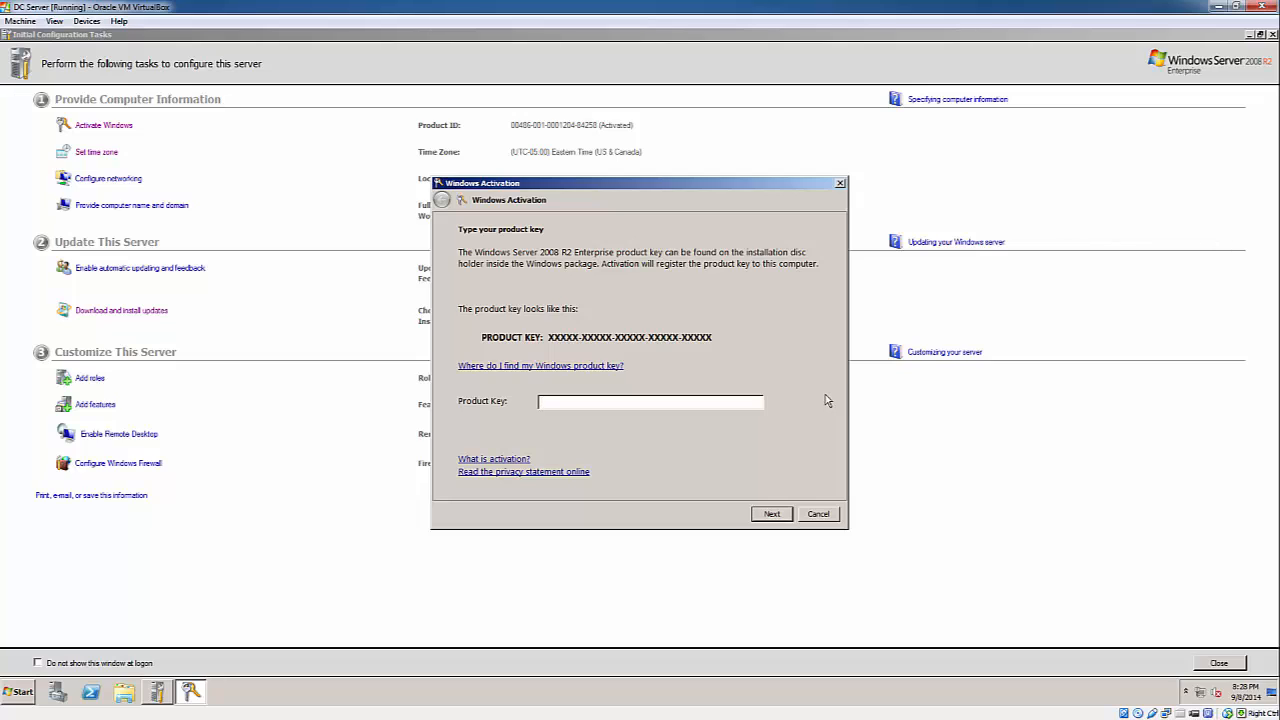
click(817, 514)
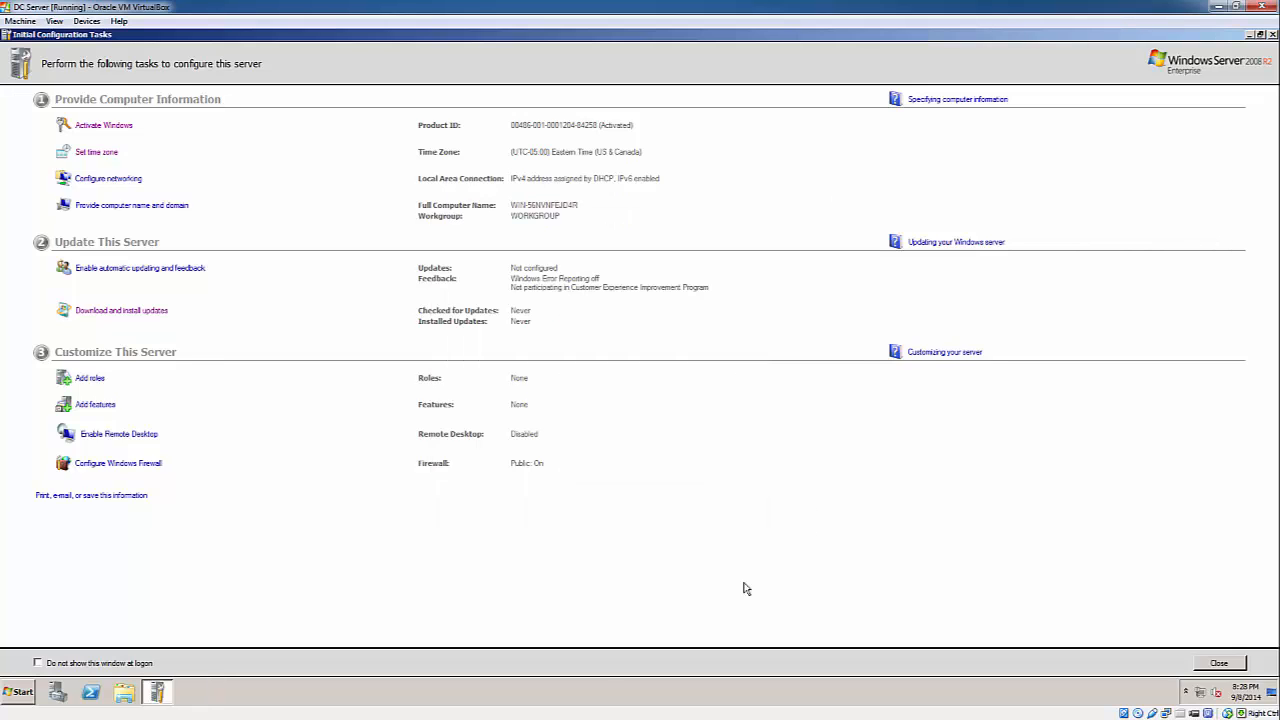
- Keep the server's time zone set to Eastern Time (US & Canada)
click(96, 156)
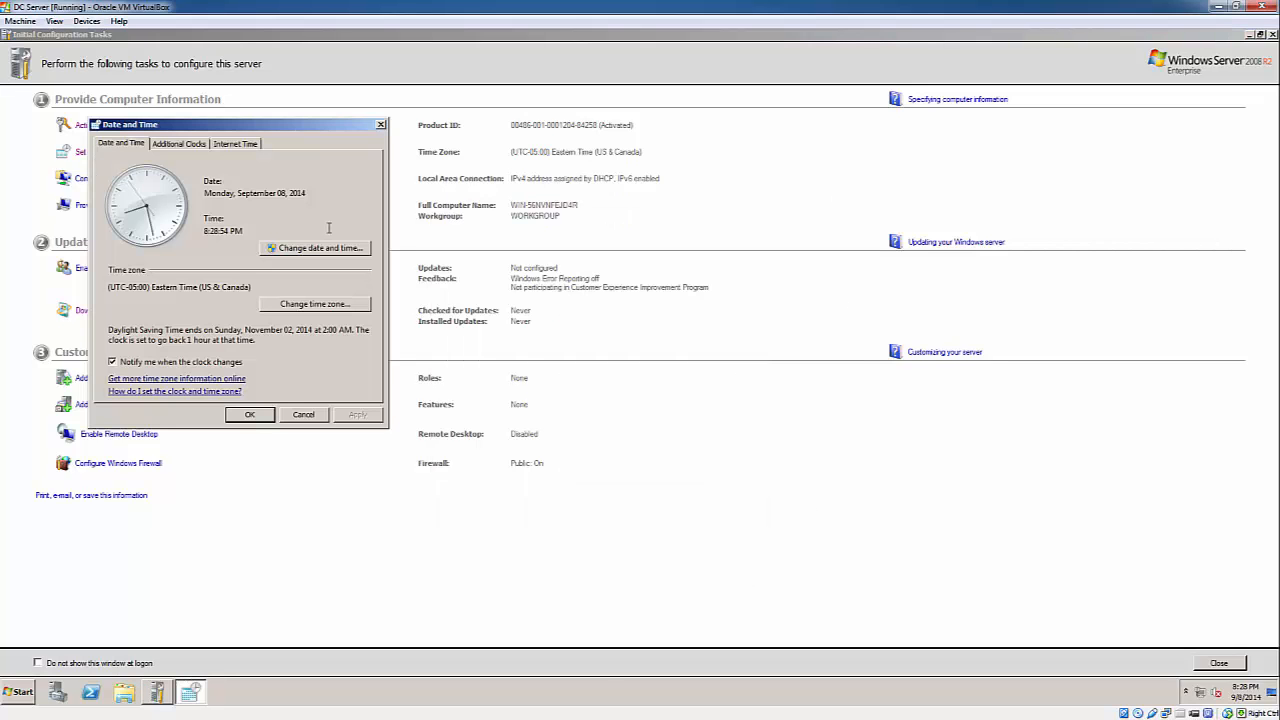
click(318, 308)
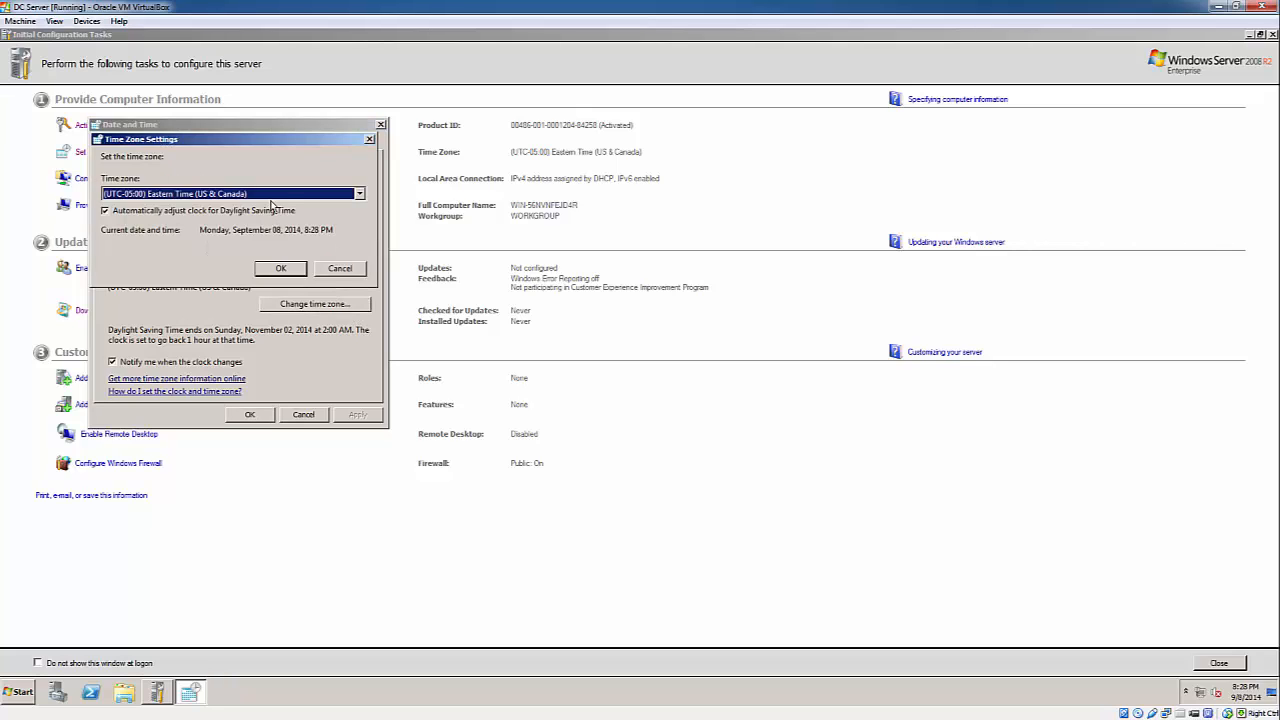
click(279, 268)
click(250, 414)
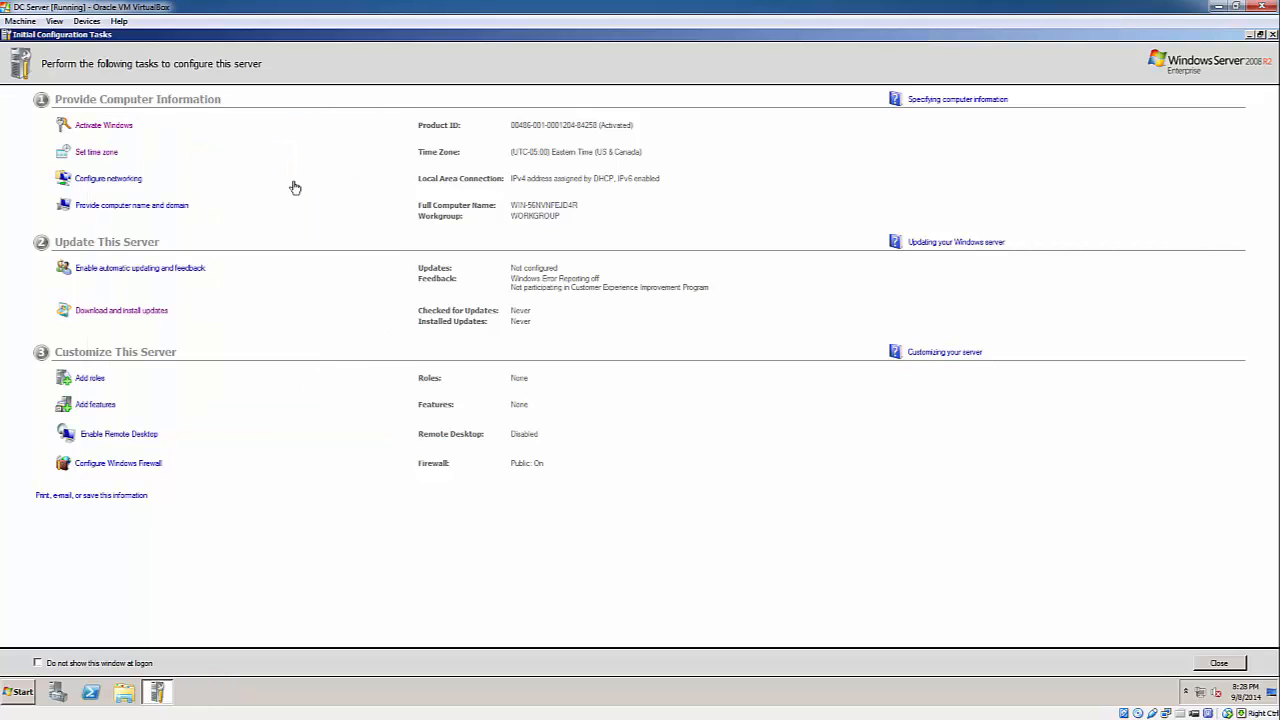
- Change the computer name to DCServer1 and restart the server immediately
click(140, 212)
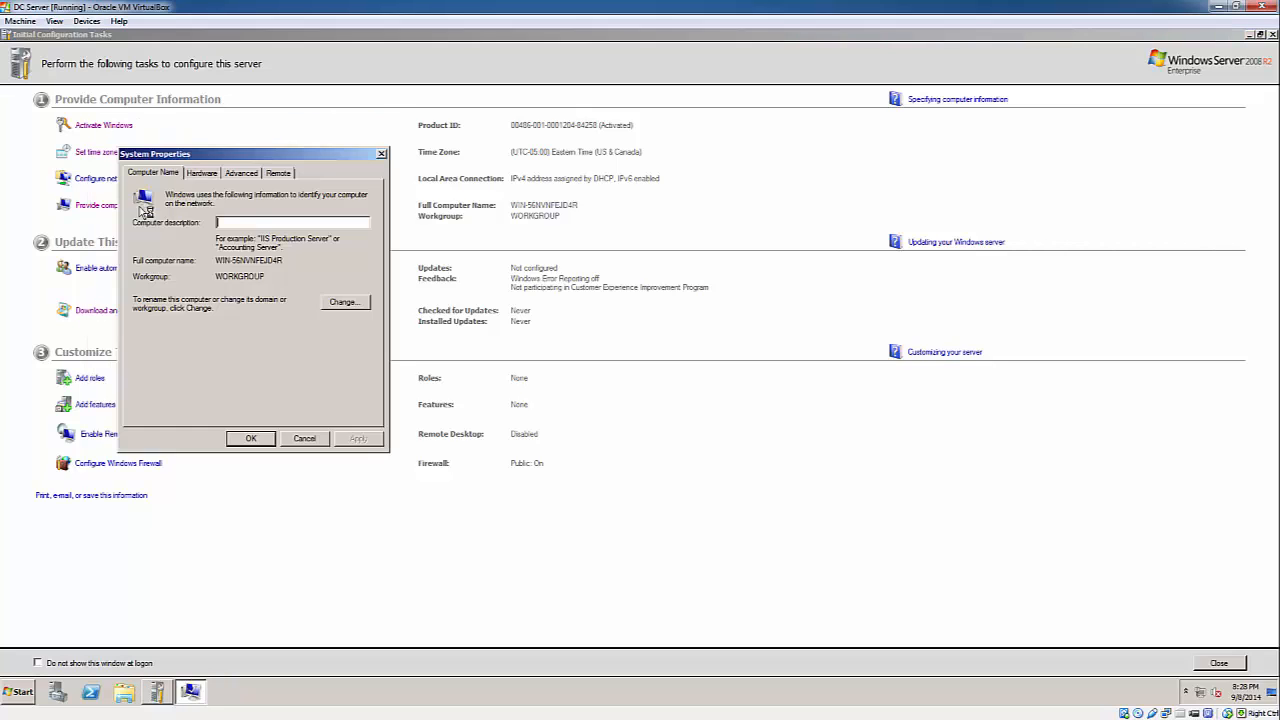
click(345, 301)
key(Tab)
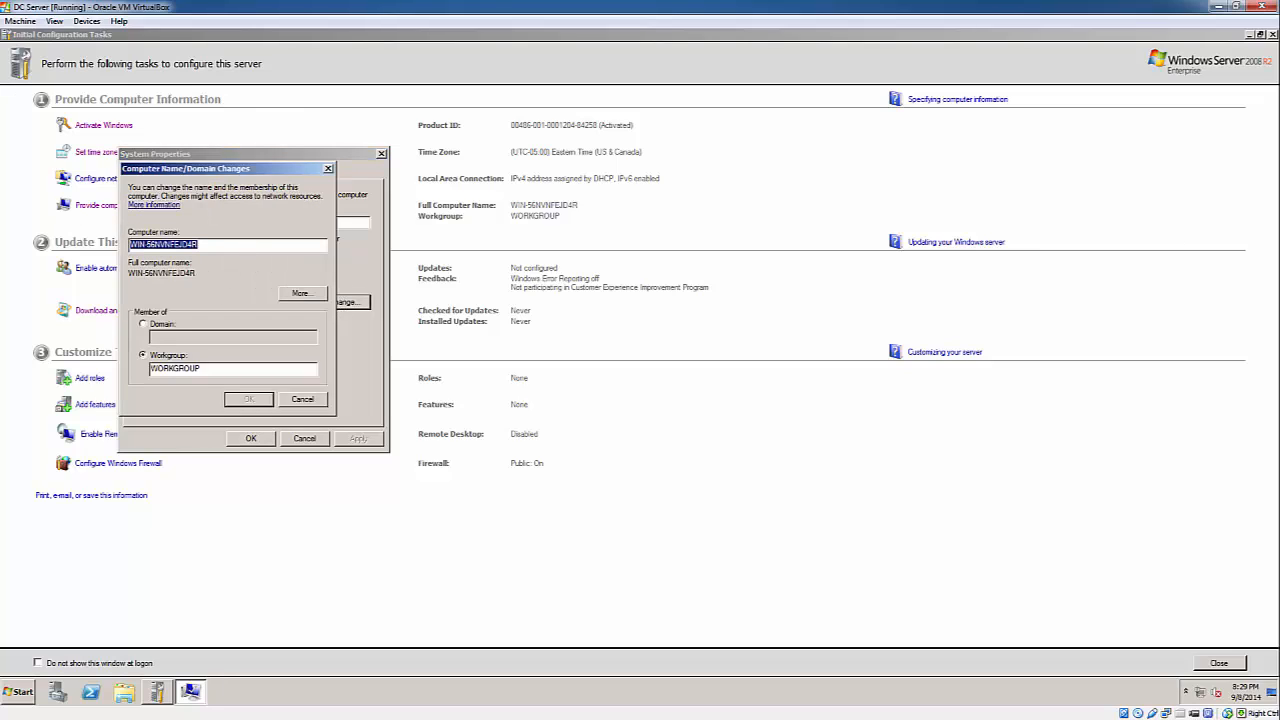
text(DCServer1)
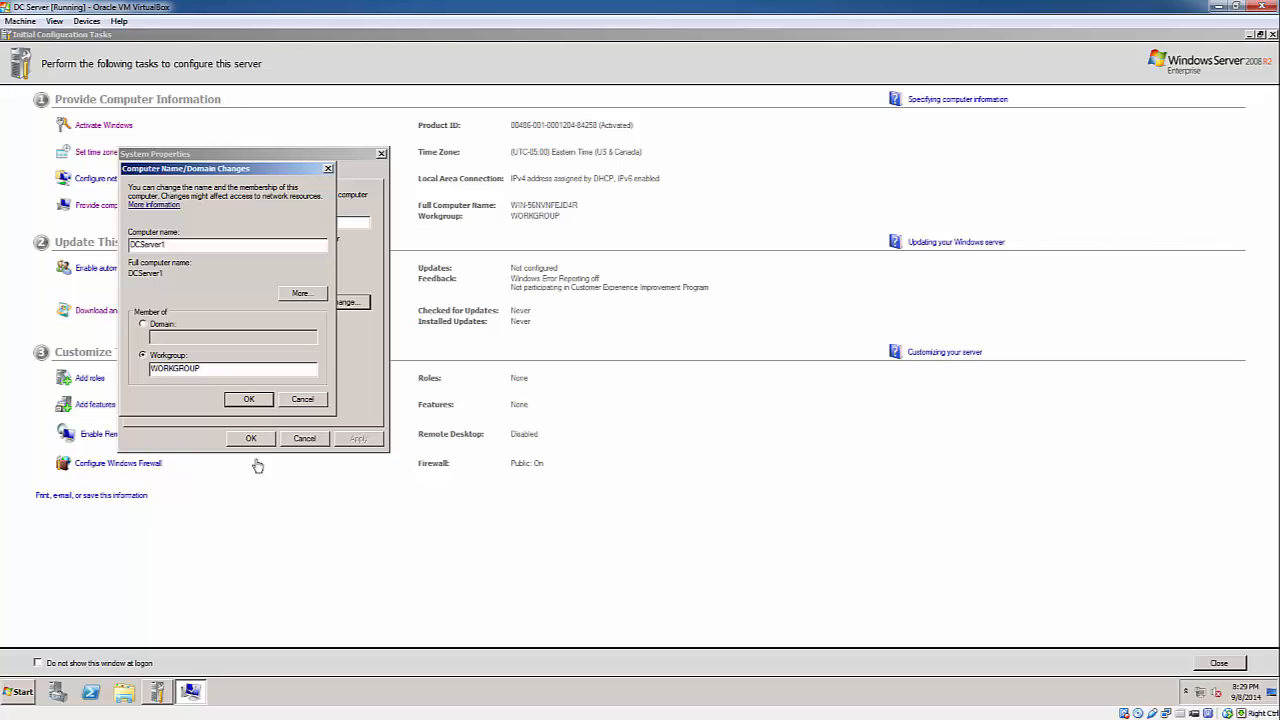
click(720, 377)
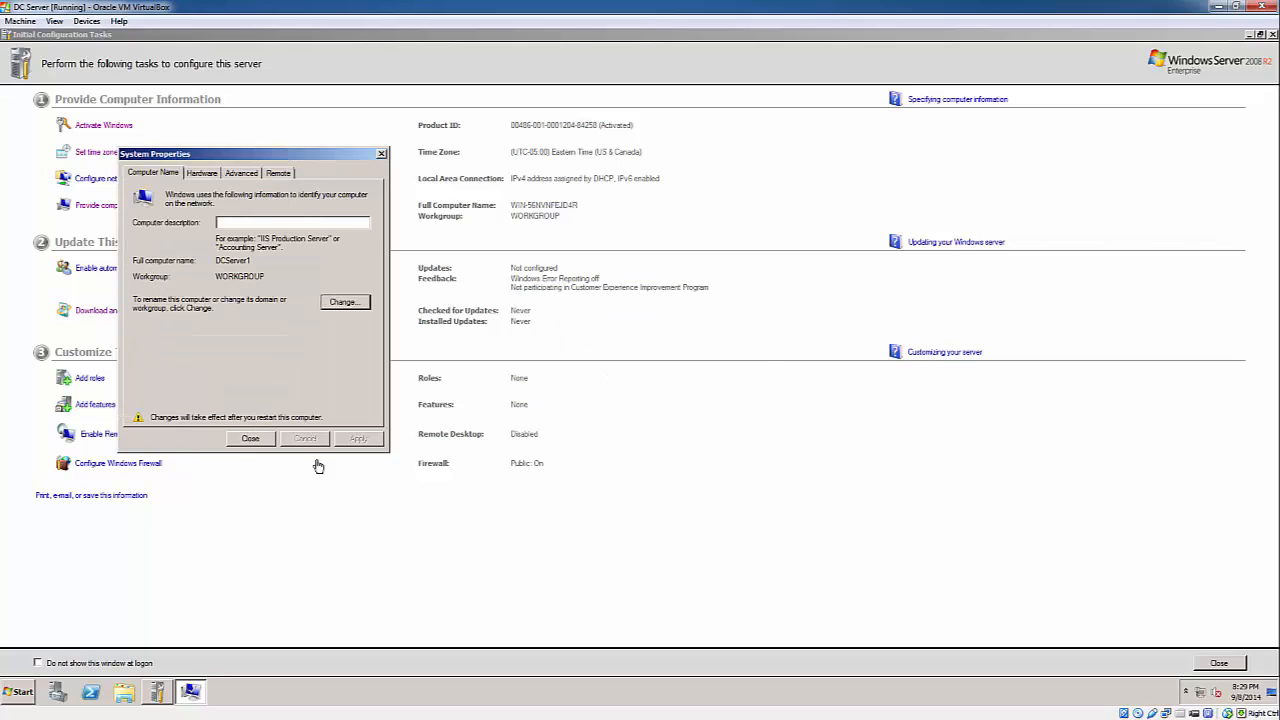
click(260, 440)
click(648, 369)
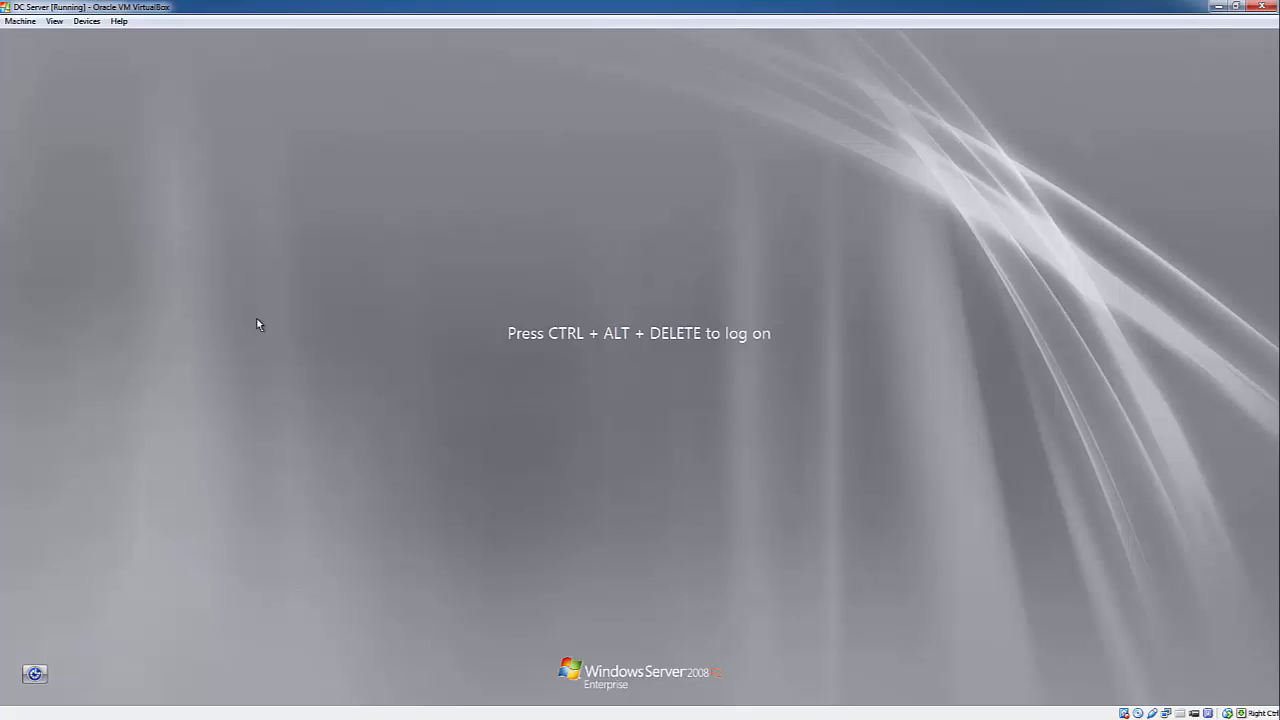
- Log back in as Administrator with the account password
key(ctrl+alt+Delete)
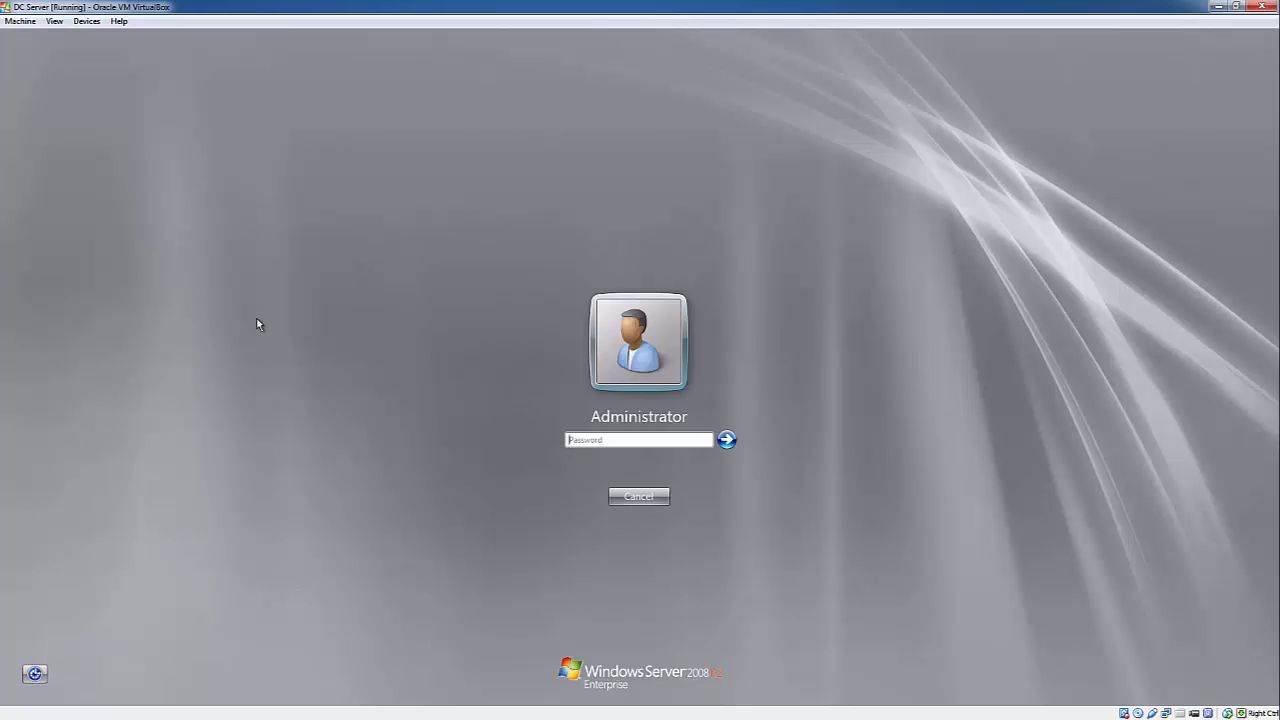
text(********)
key(Return)
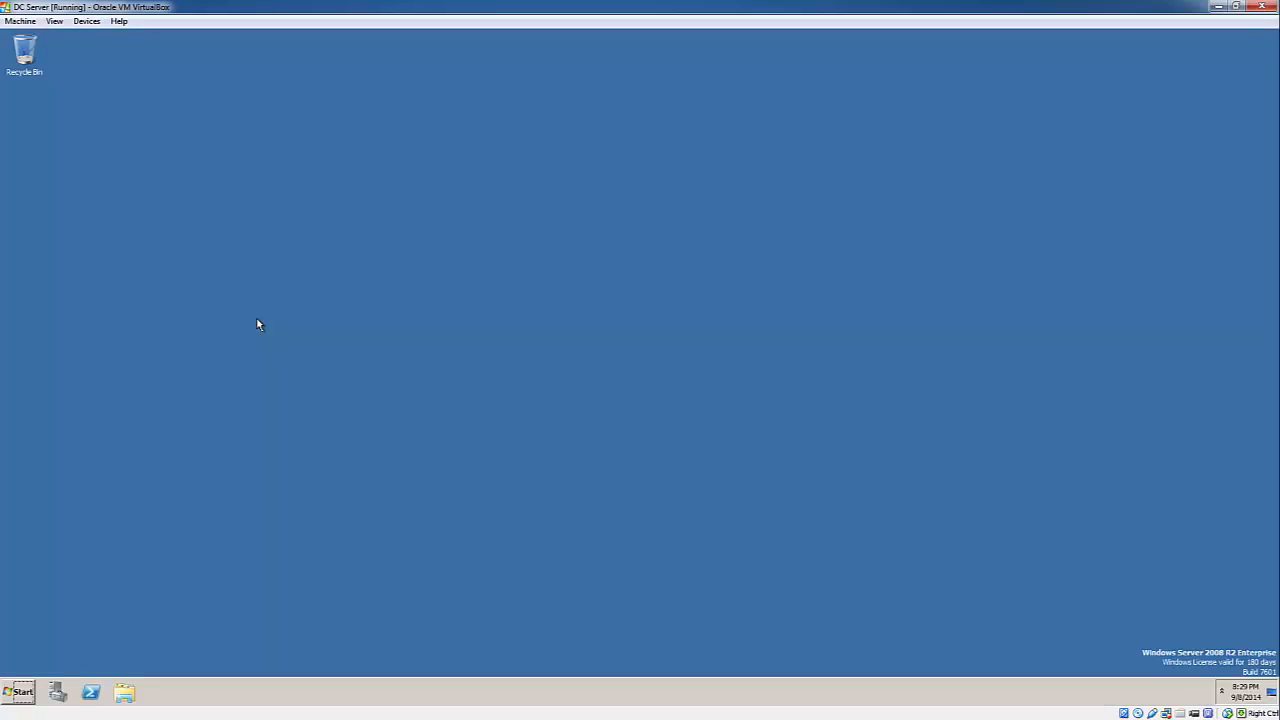
- Confirm in Computer's System properties that the name is DCServer1, then close it
click(19, 691)
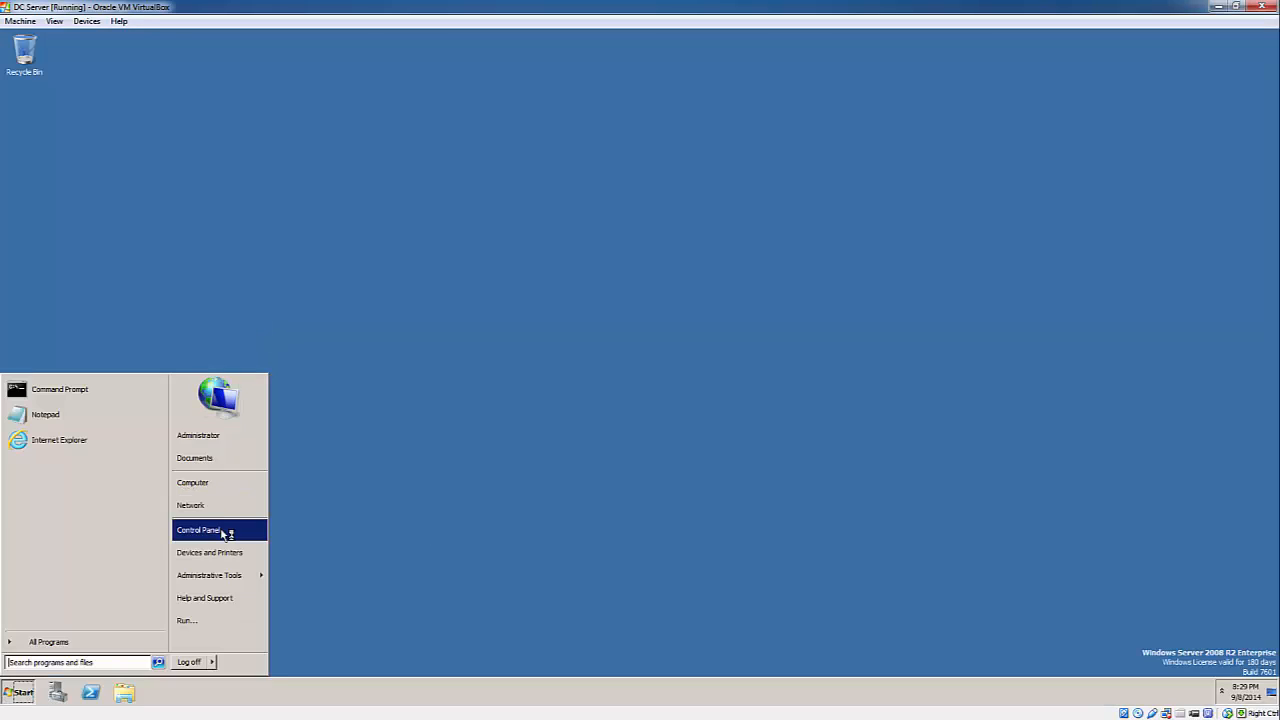
right_click(225, 485)
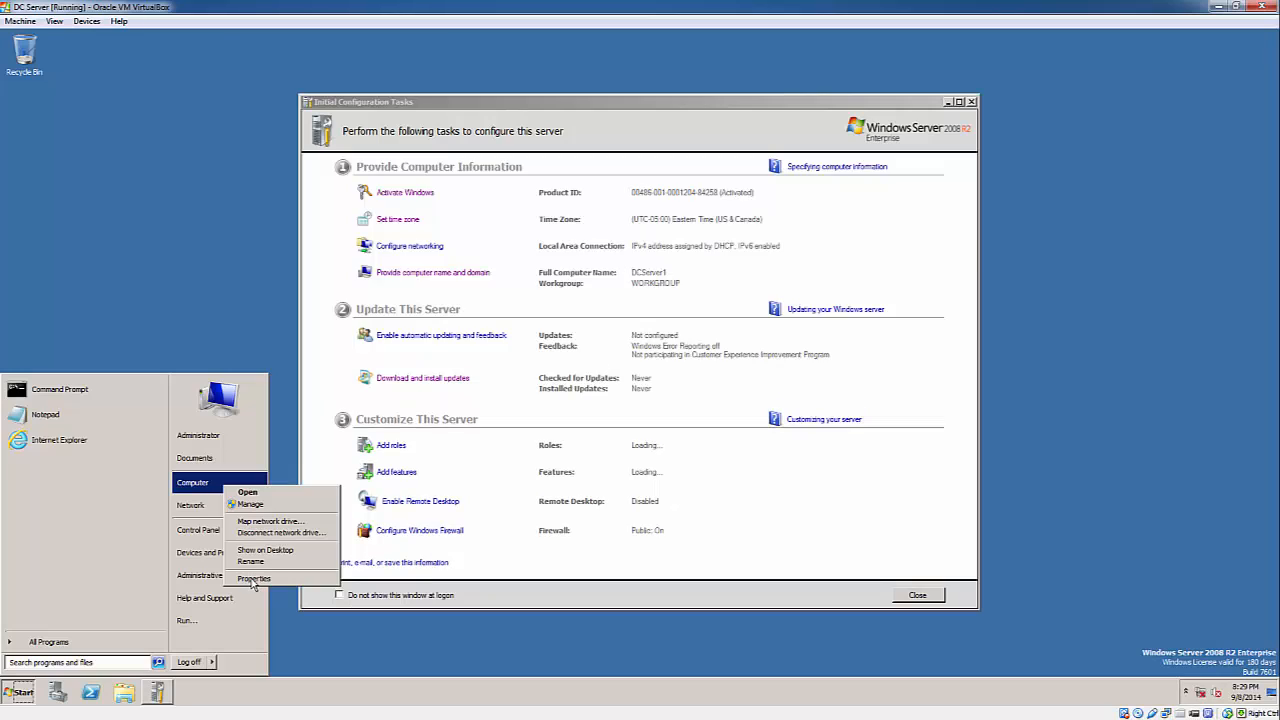
click(254, 579)
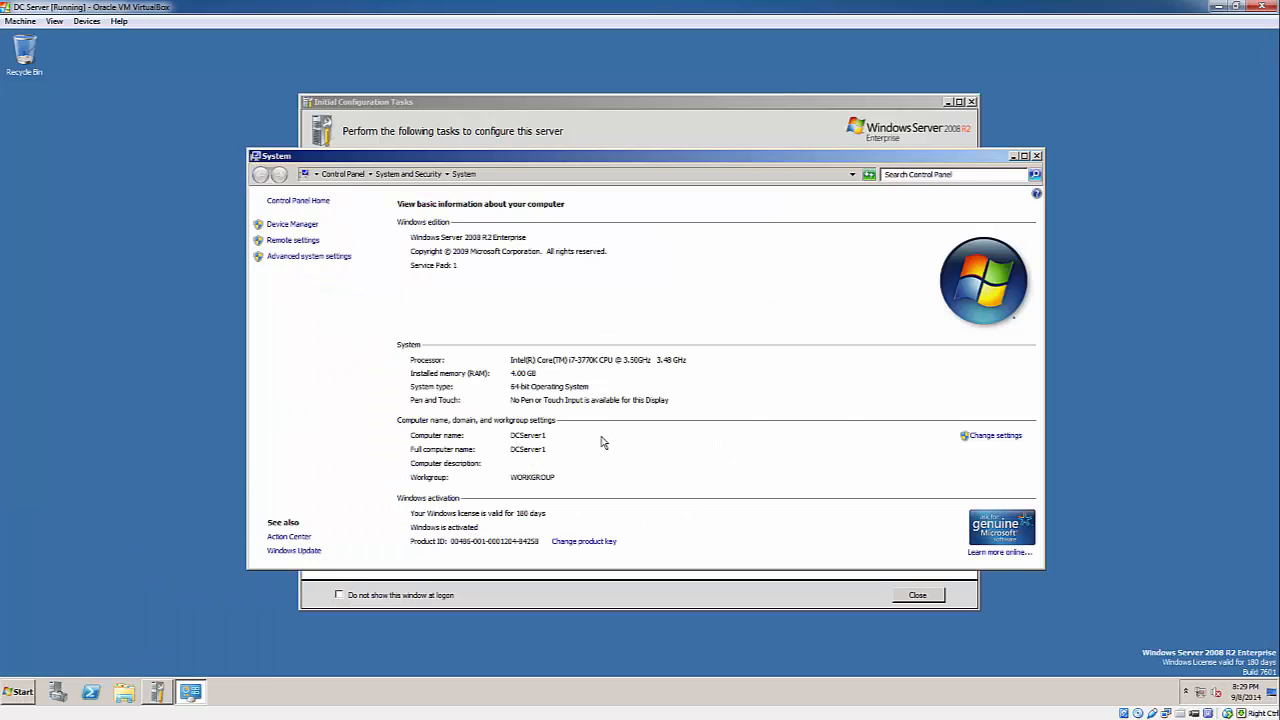
click(1037, 157)
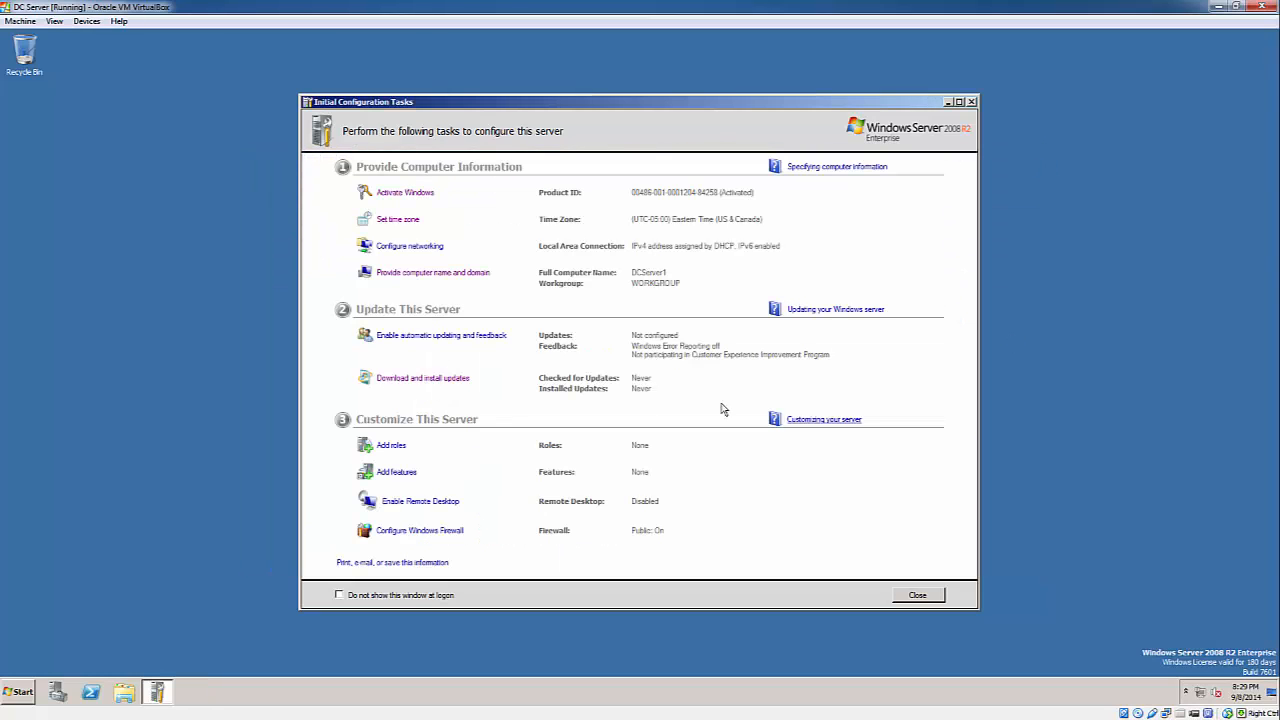
- Open the Network Connections list and close it again
click(424, 255)
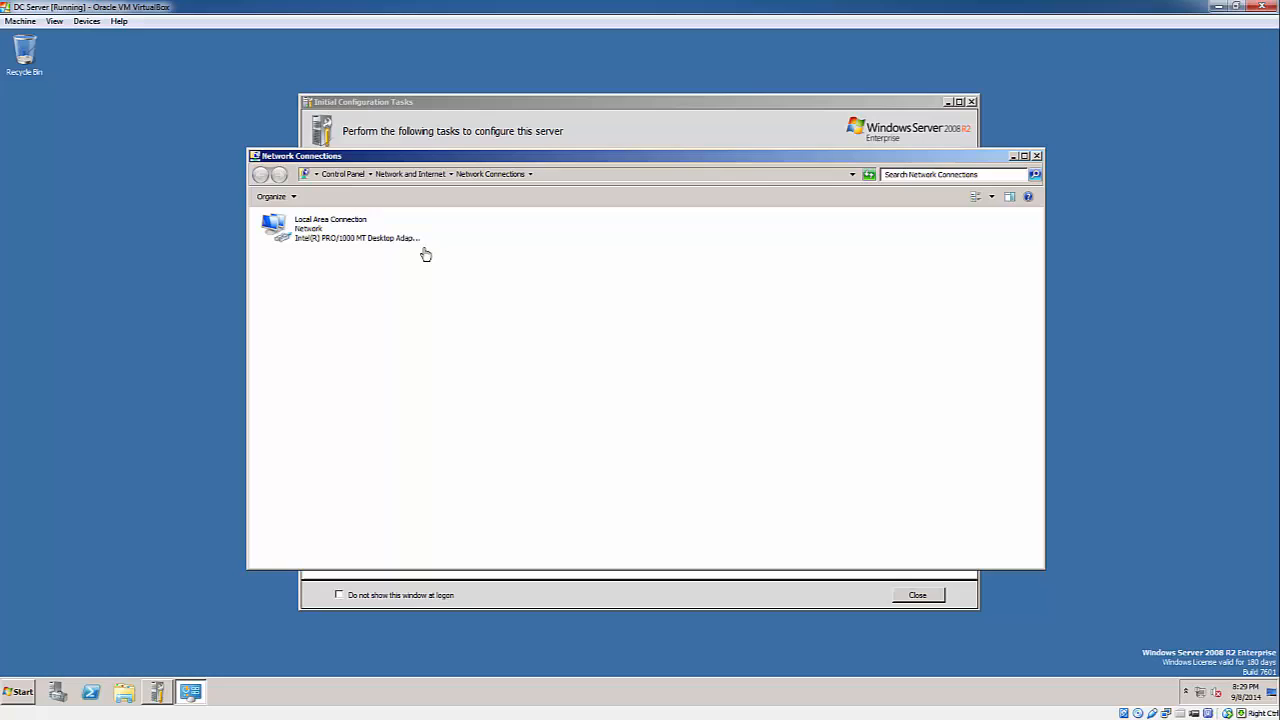
right_click(320, 228)
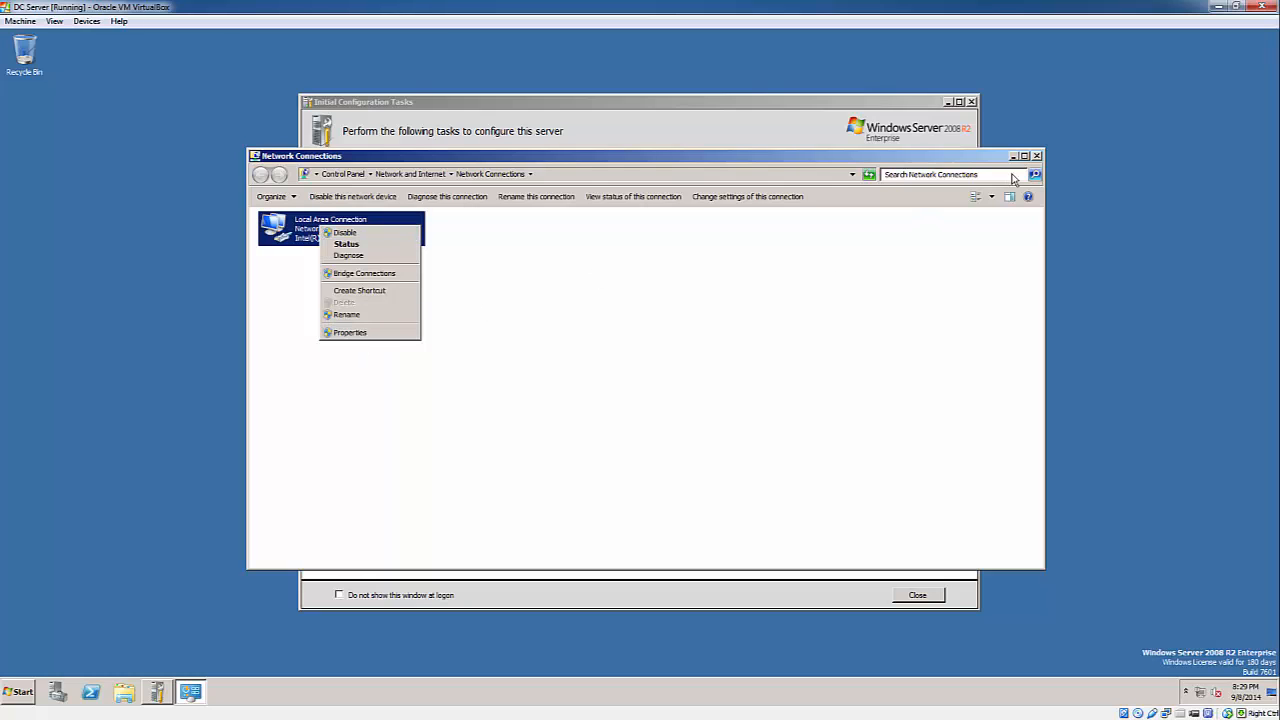
click(1036, 157)
click(1036, 157)
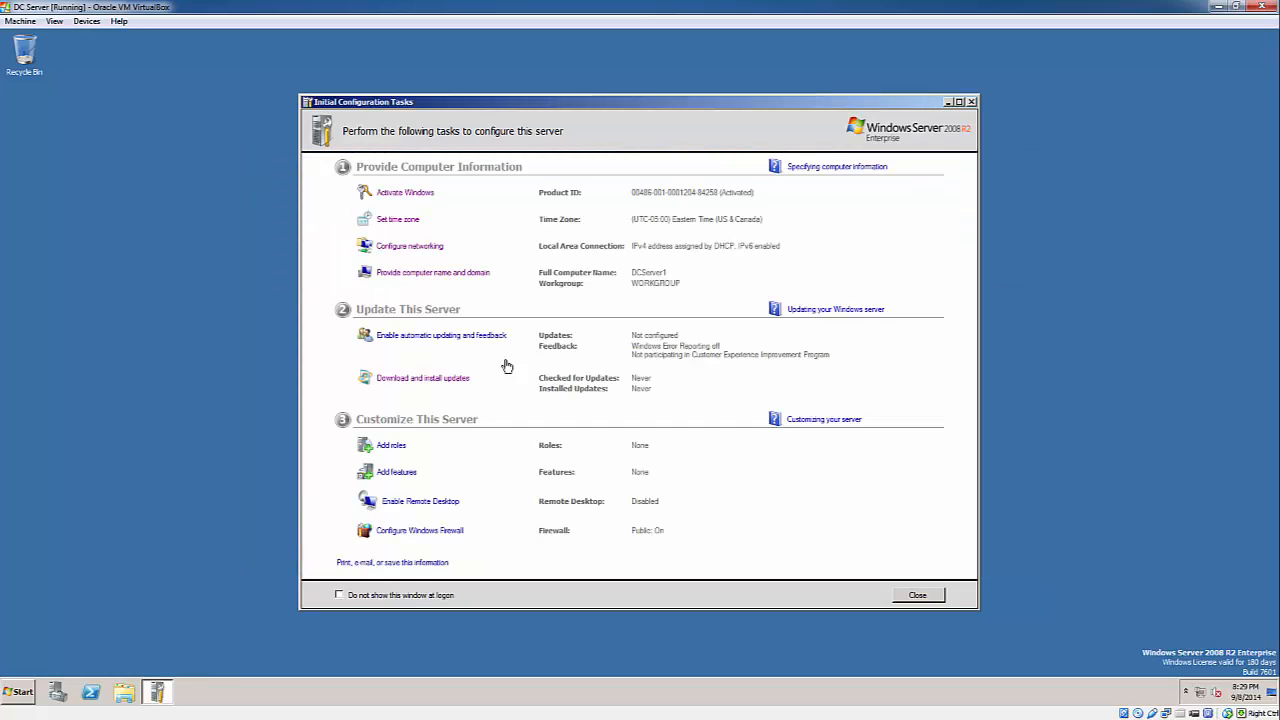
- Open Local Area Connection's TCP/IPv4 properties and select 'Use the following IP address'
click(406, 248)
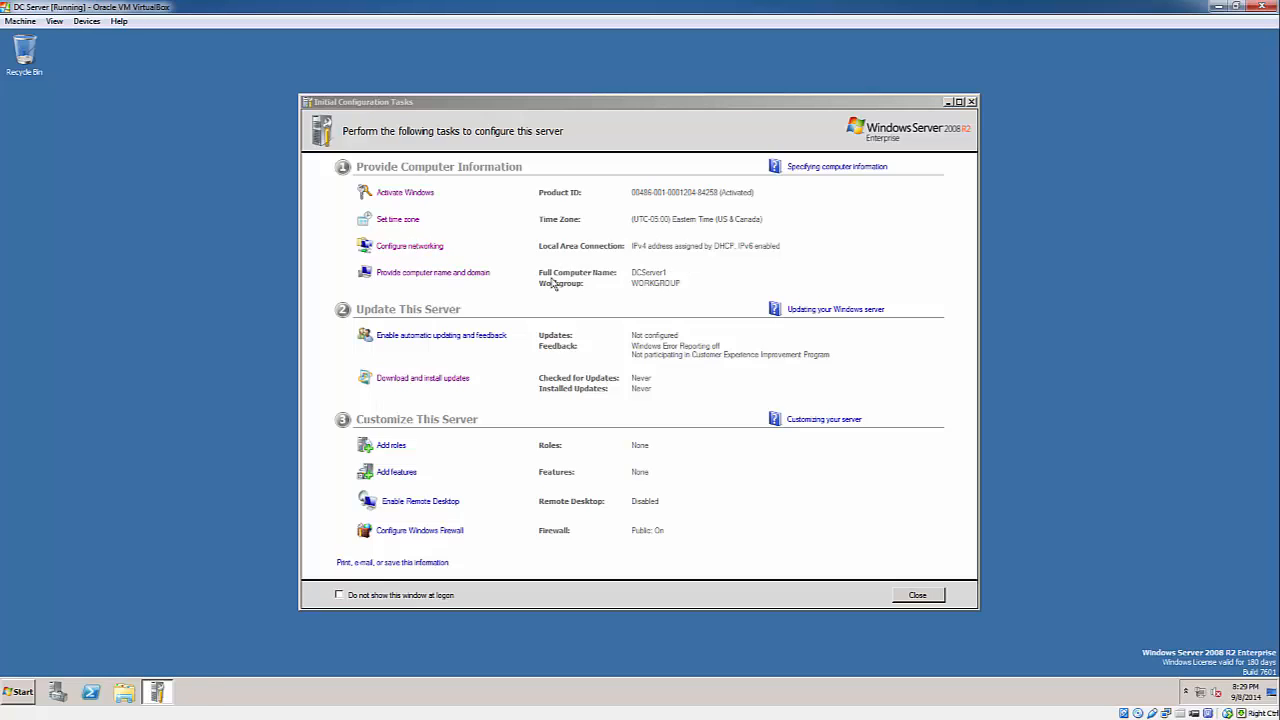
click(320, 229)
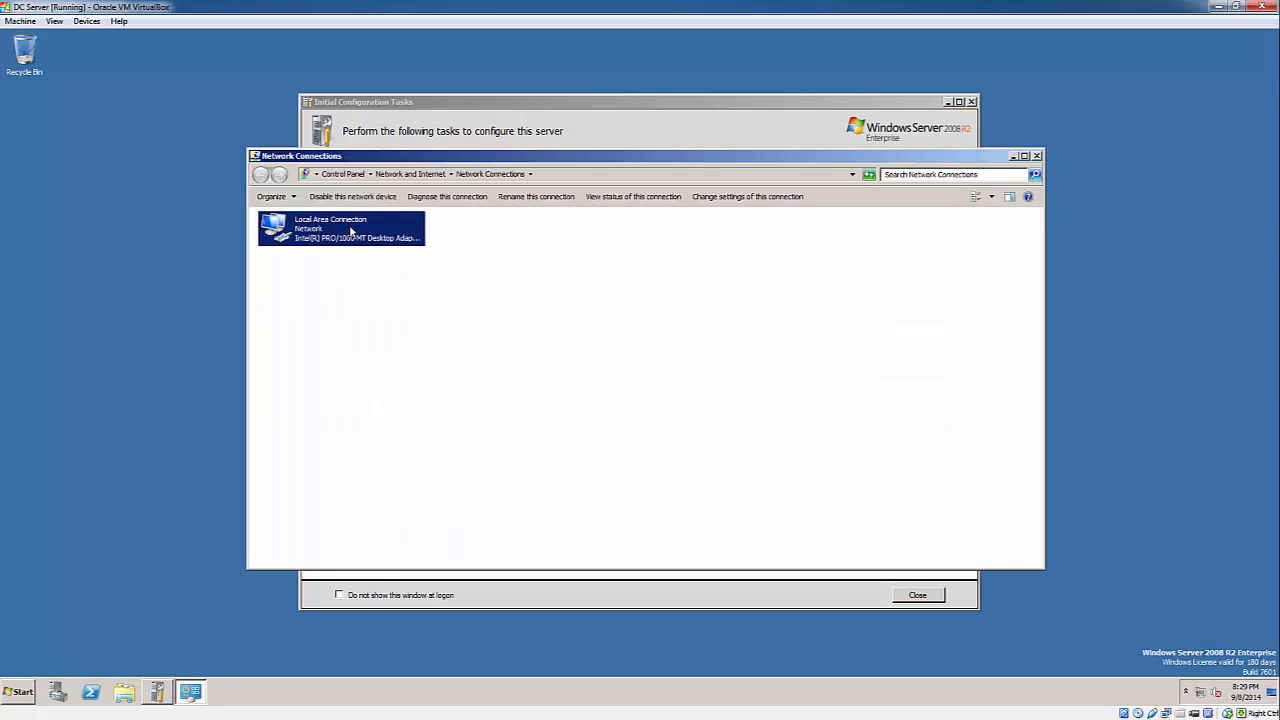
right_click(353, 232)
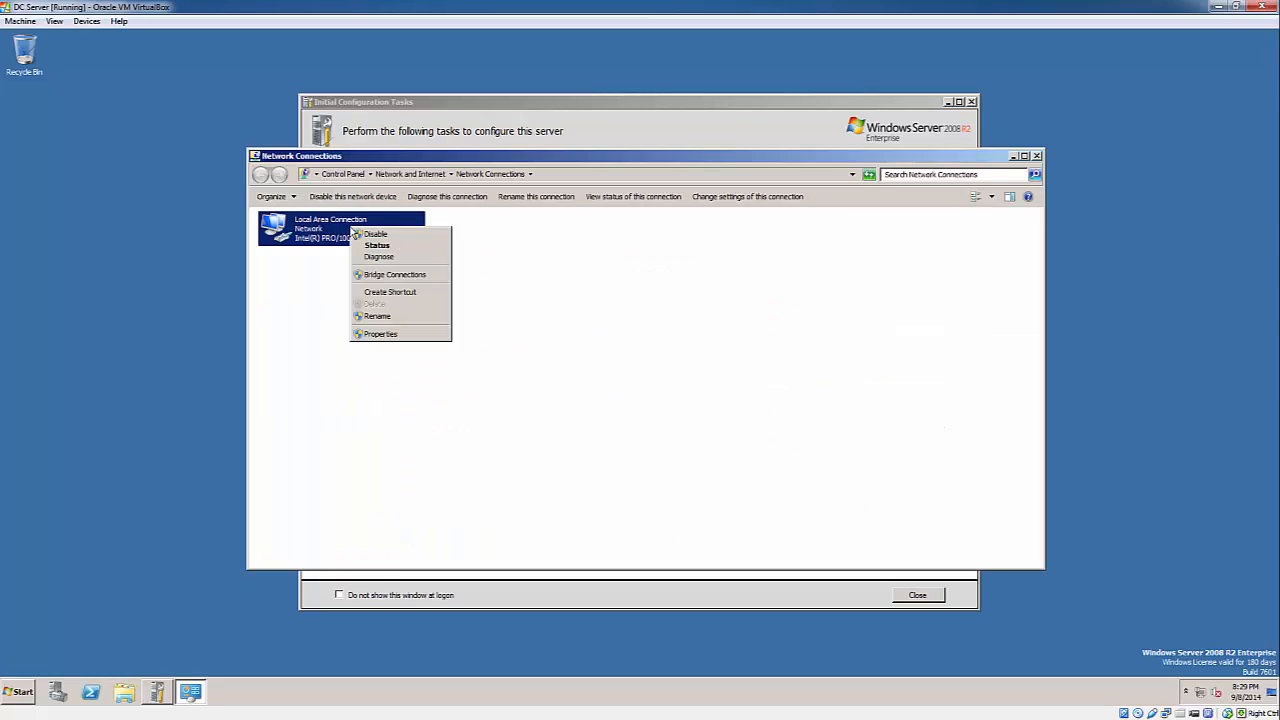
click(385, 334)
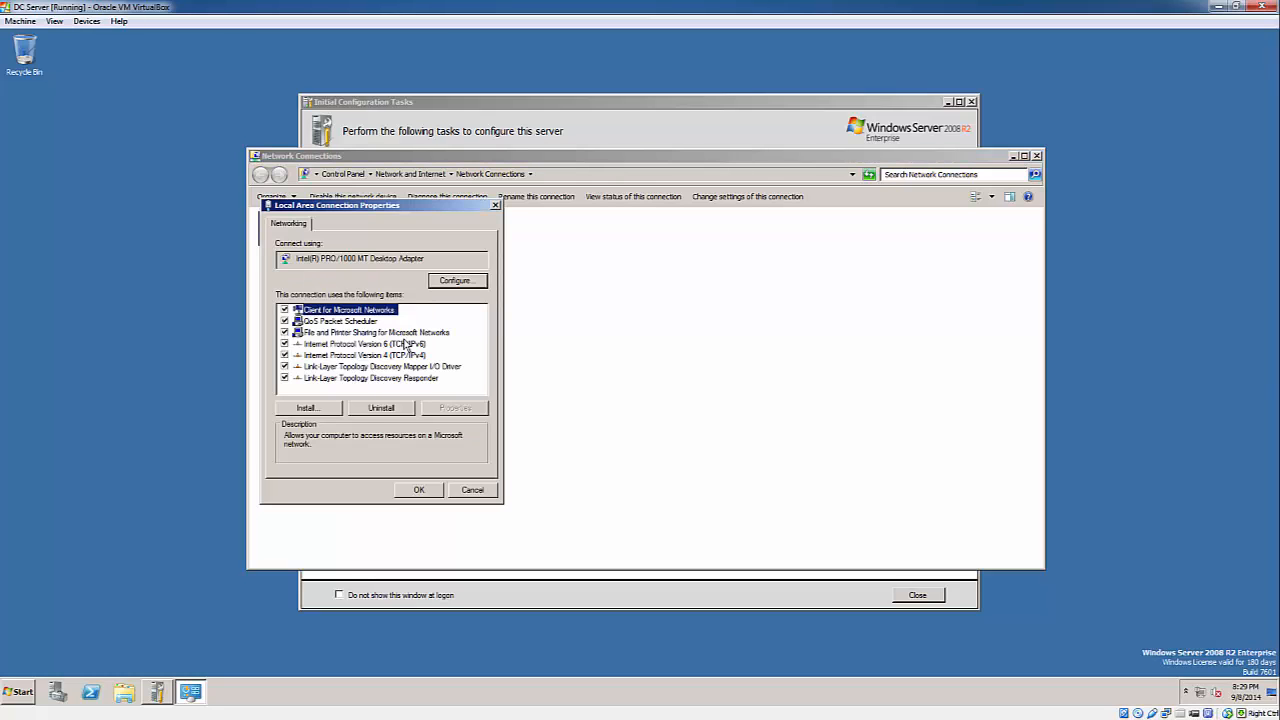
click(408, 344)
click(390, 356)
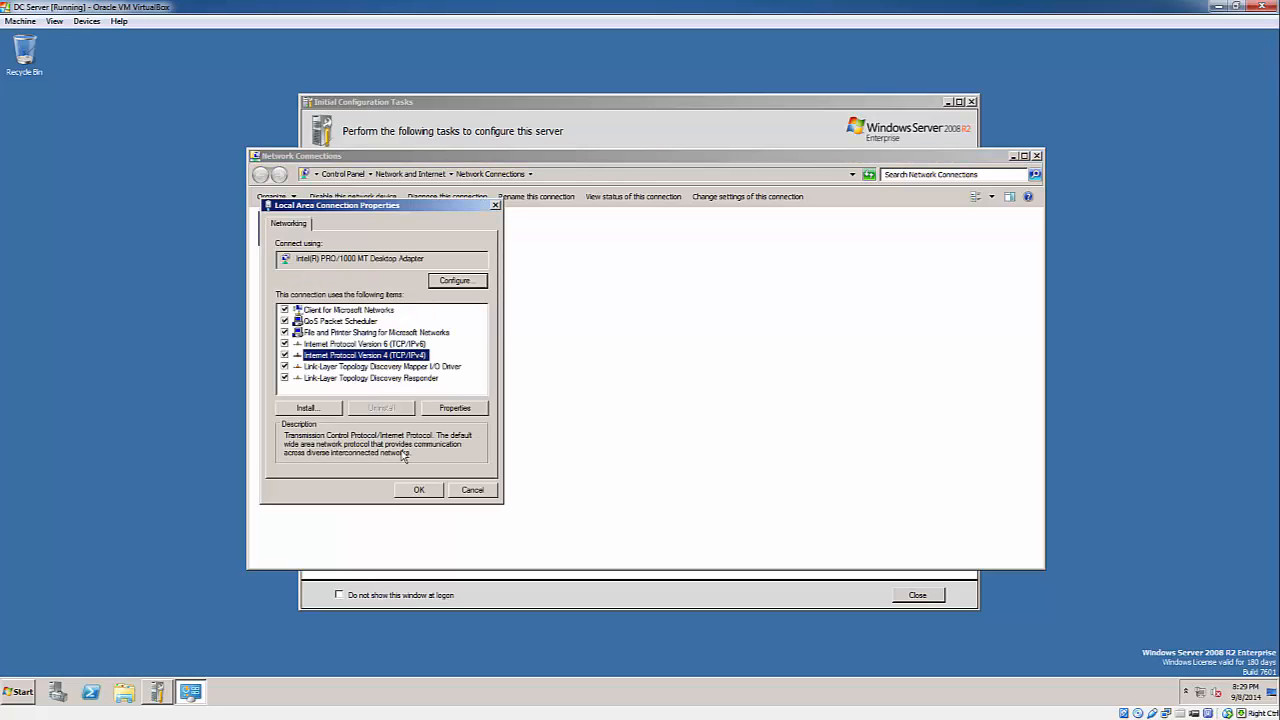
click(466, 410)
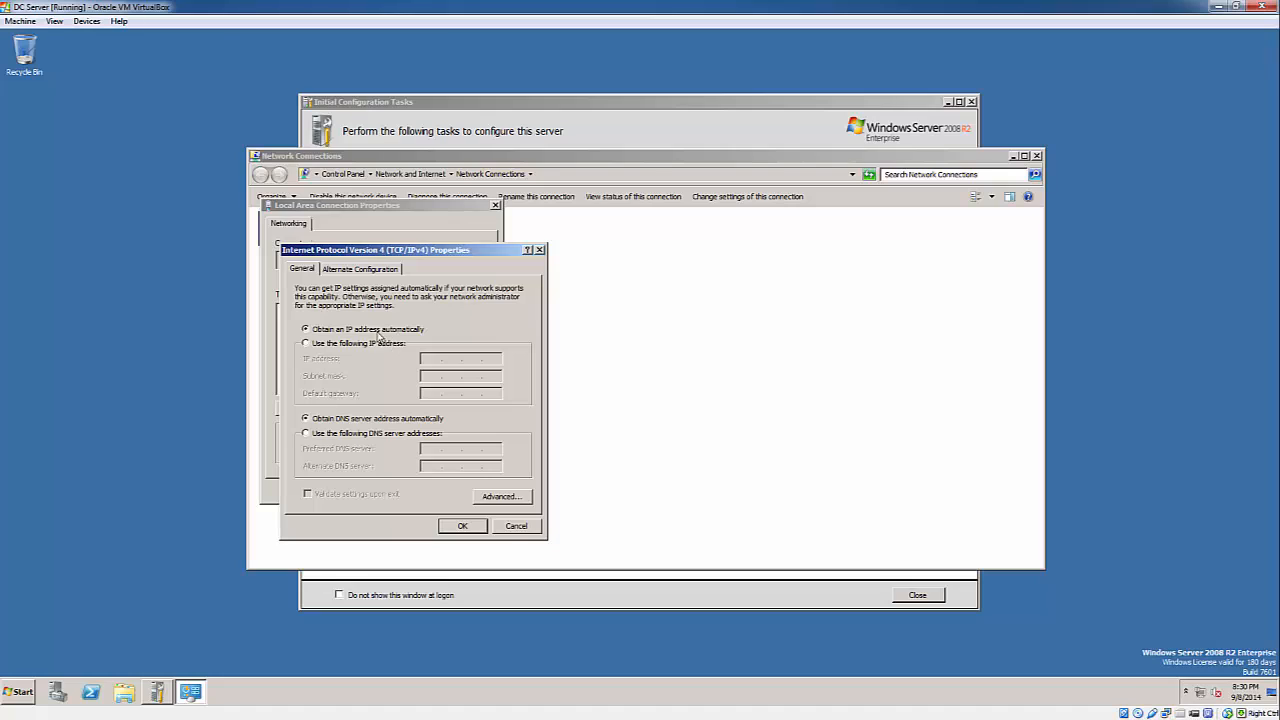
click(349, 344)
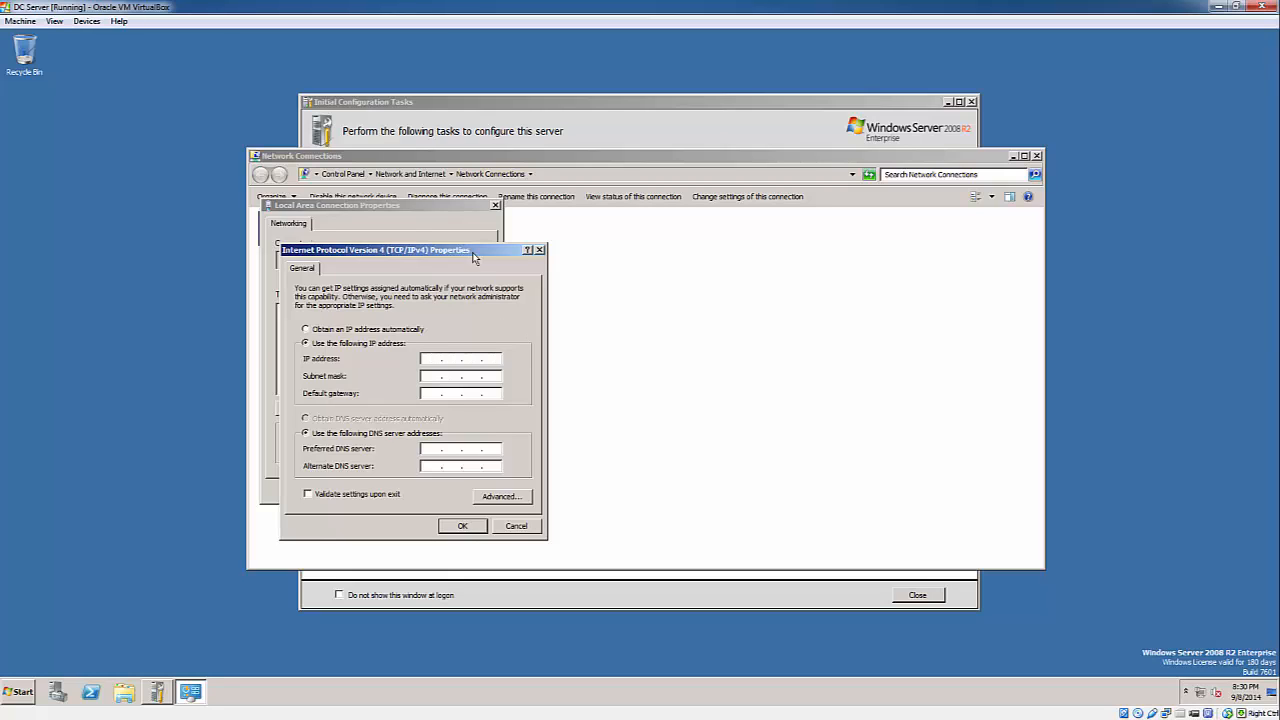
click(20, 688)
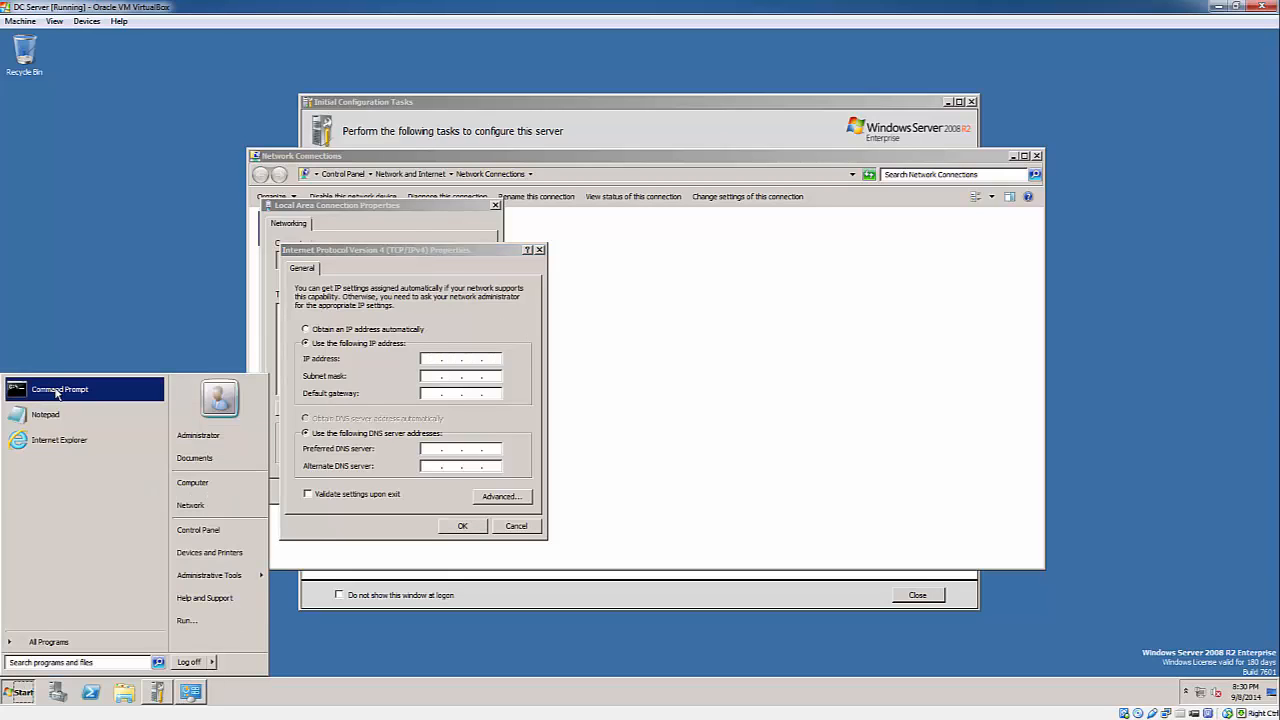
right_click(56, 393)
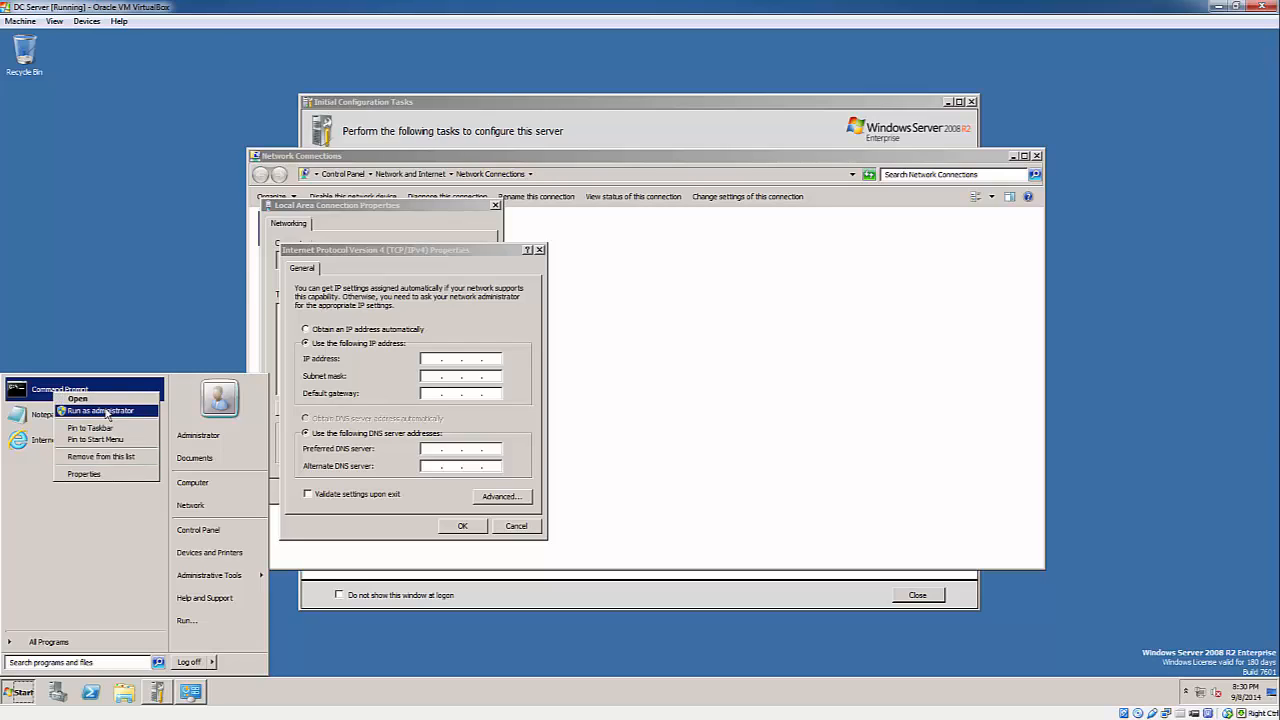
- Run ipconfig /all in an elevated Command Prompt and maximize it to read the output
click(100, 410)
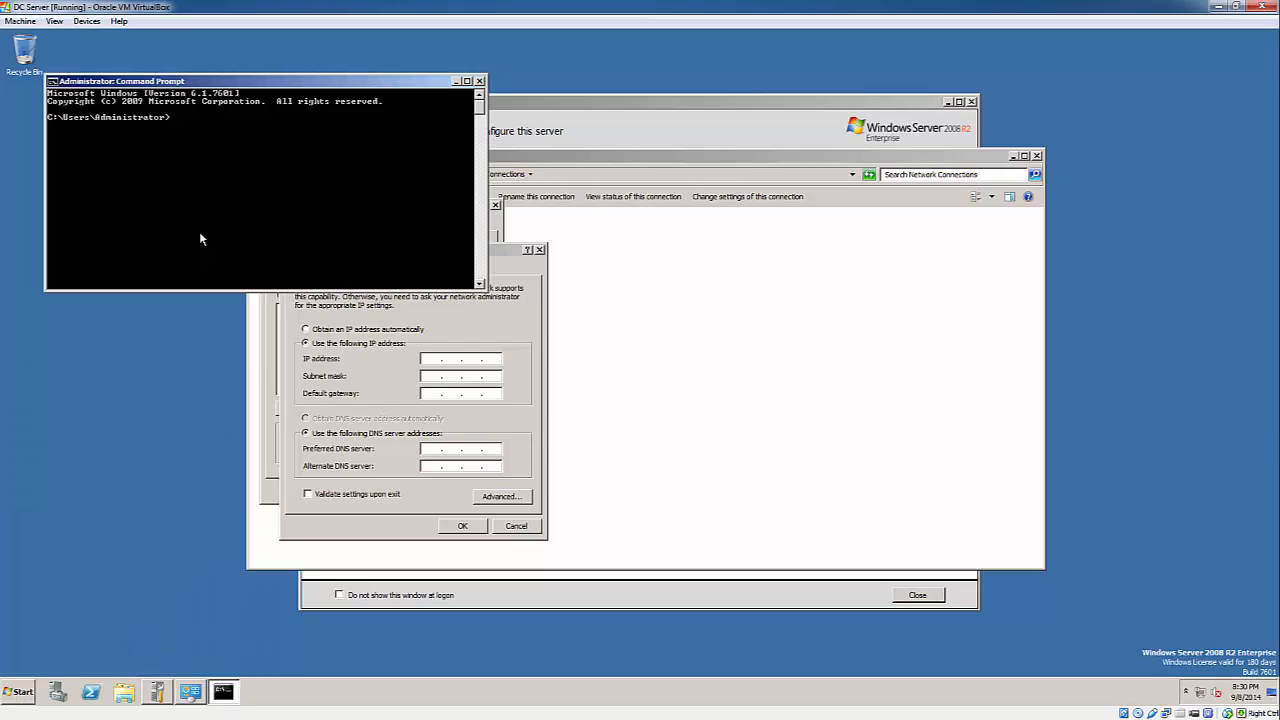
text(ipconfig /all)
key(Return)
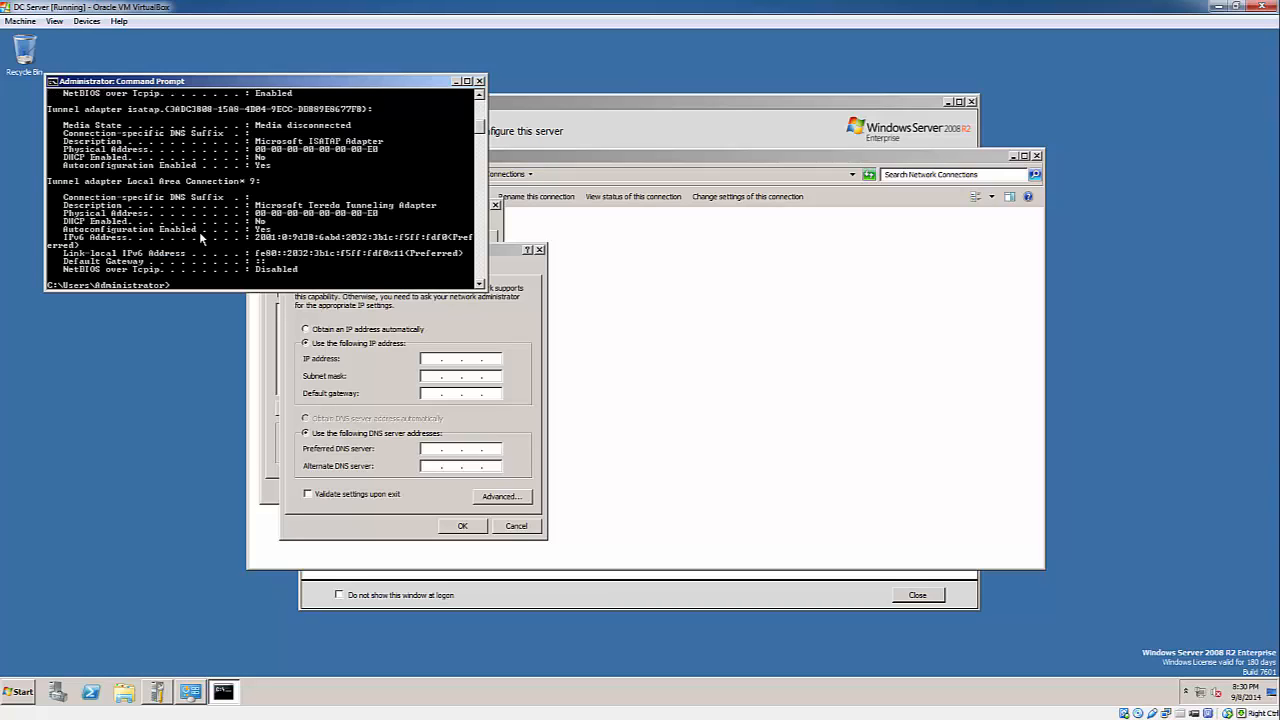
click(466, 81)
scroll(346, 287, up, 5)
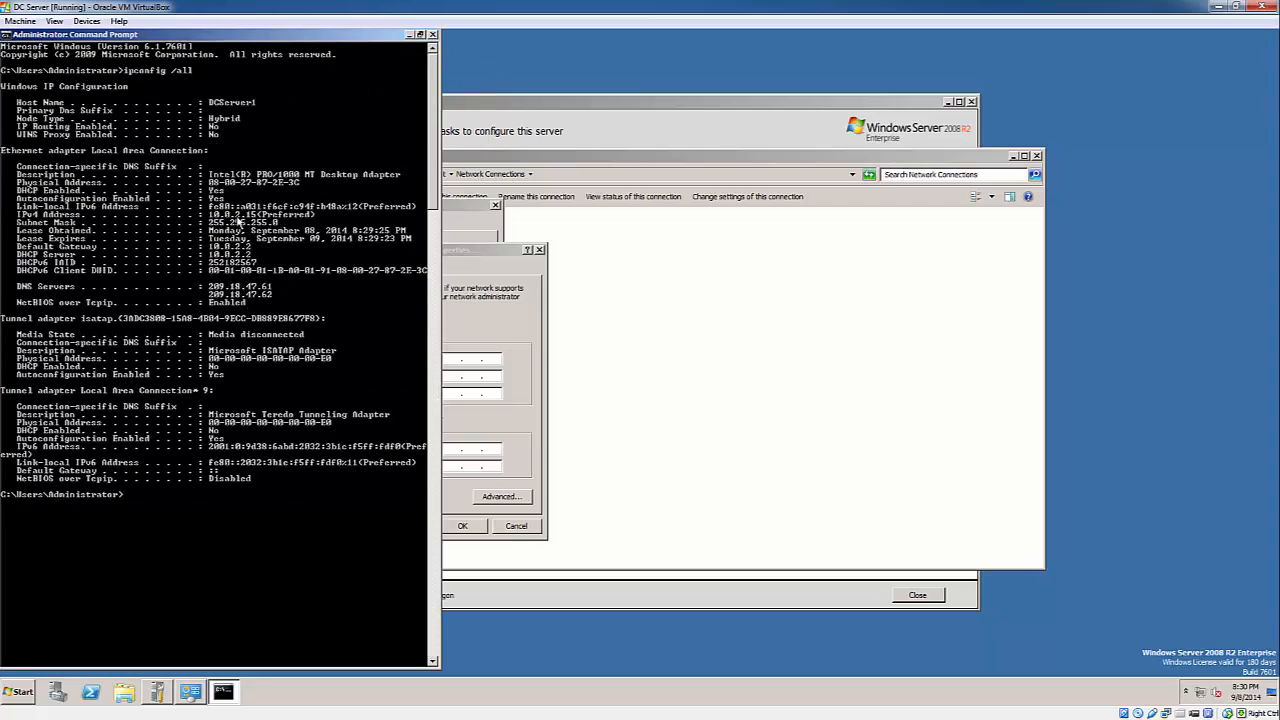
- Enter IP address 10.0.2.50 and accept subnet mask 255.0.0.0
click(495, 340)
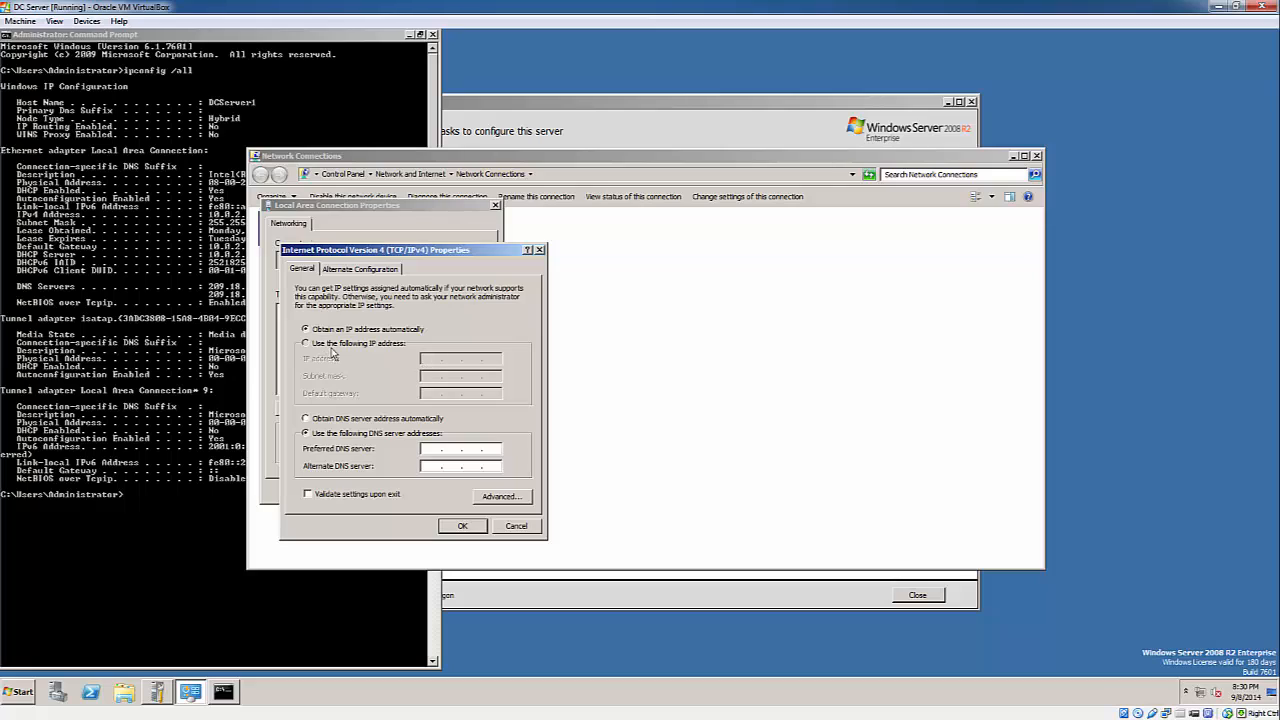
click(424, 359)
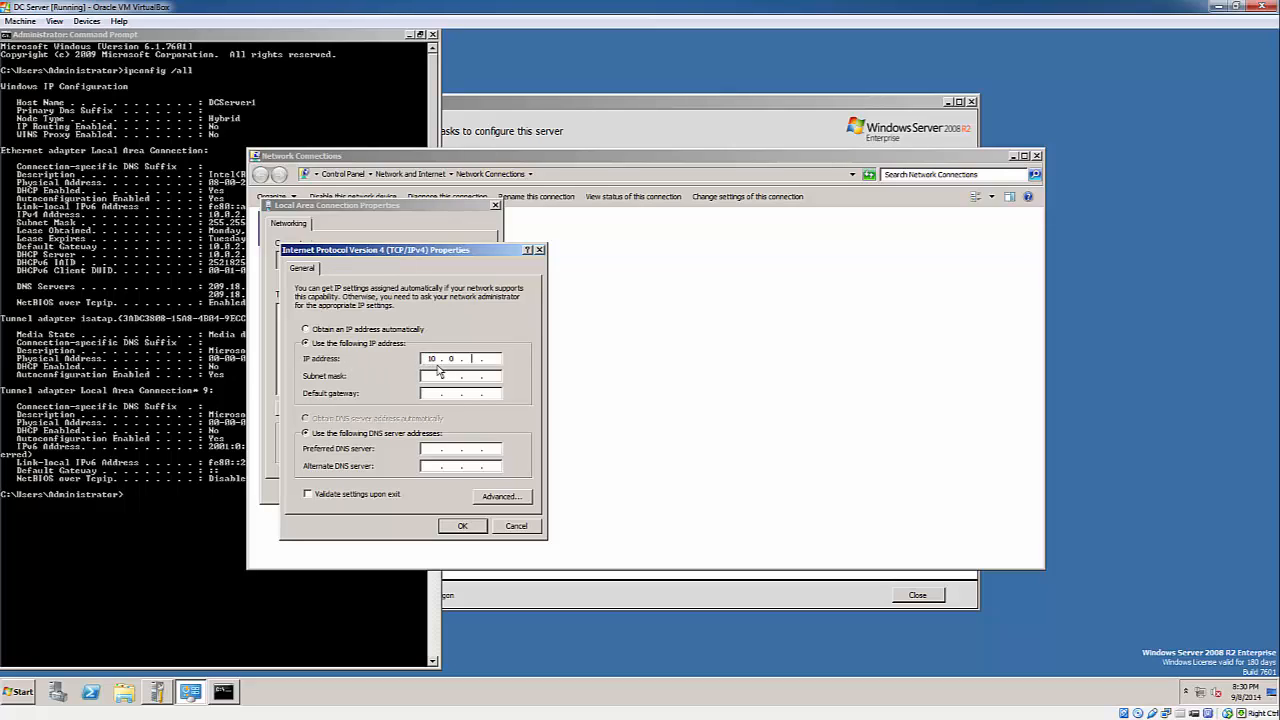
text(10 . 0 . 2 . 50)
key(Tab)
- Set the default gateway to 10.0.2.2, checking it against the ipconfig output
click(363, 152)
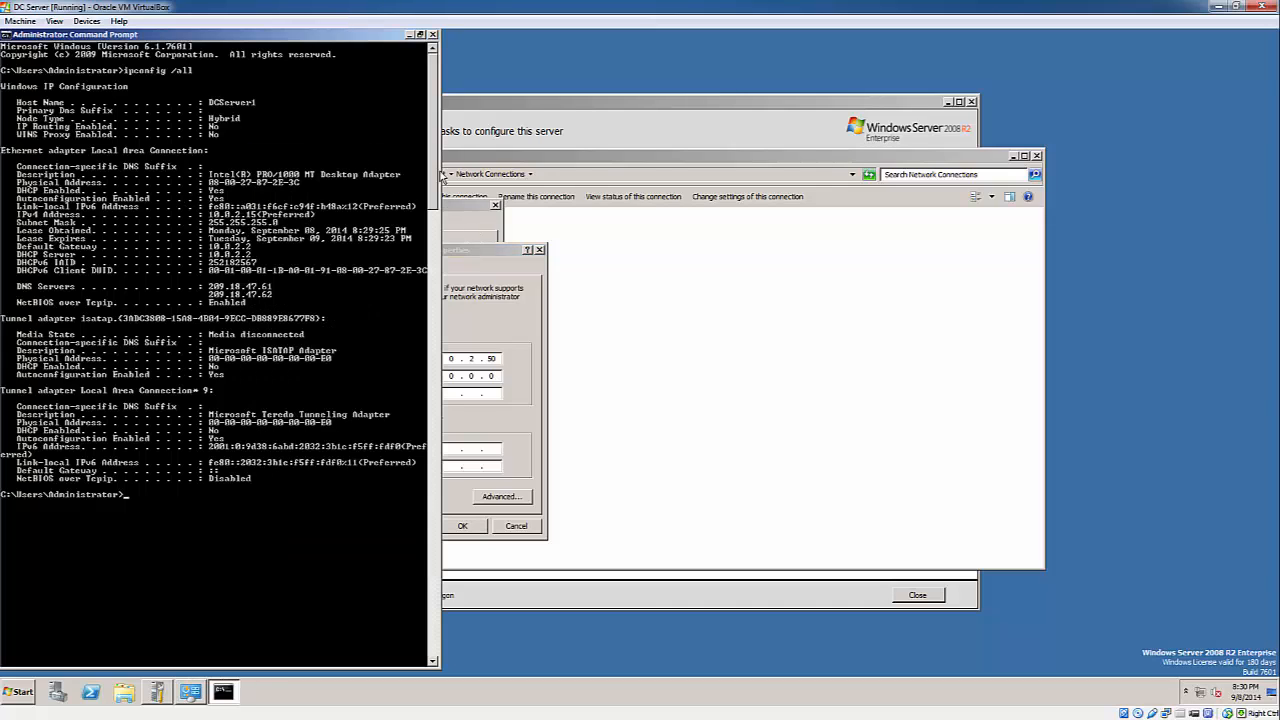
click(458, 153)
click(122, 296)
click(477, 394)
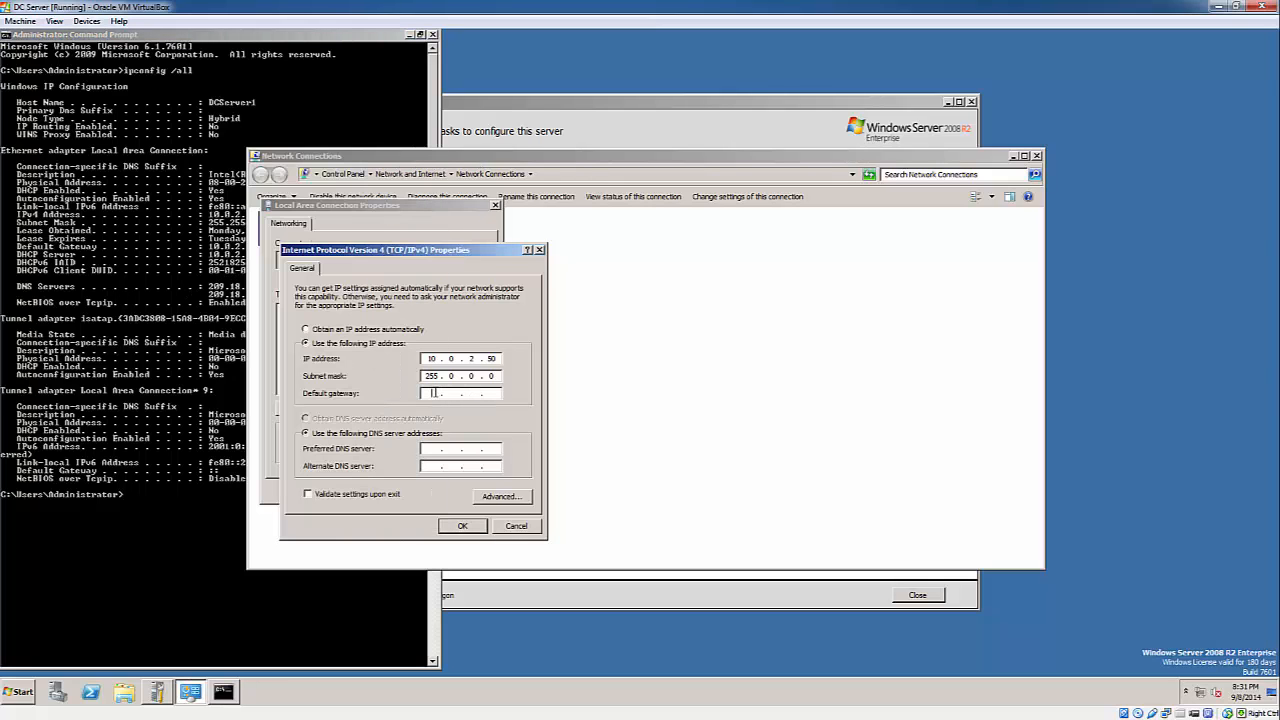
text(10.0.22.)
key(Tab)
key(Tab)
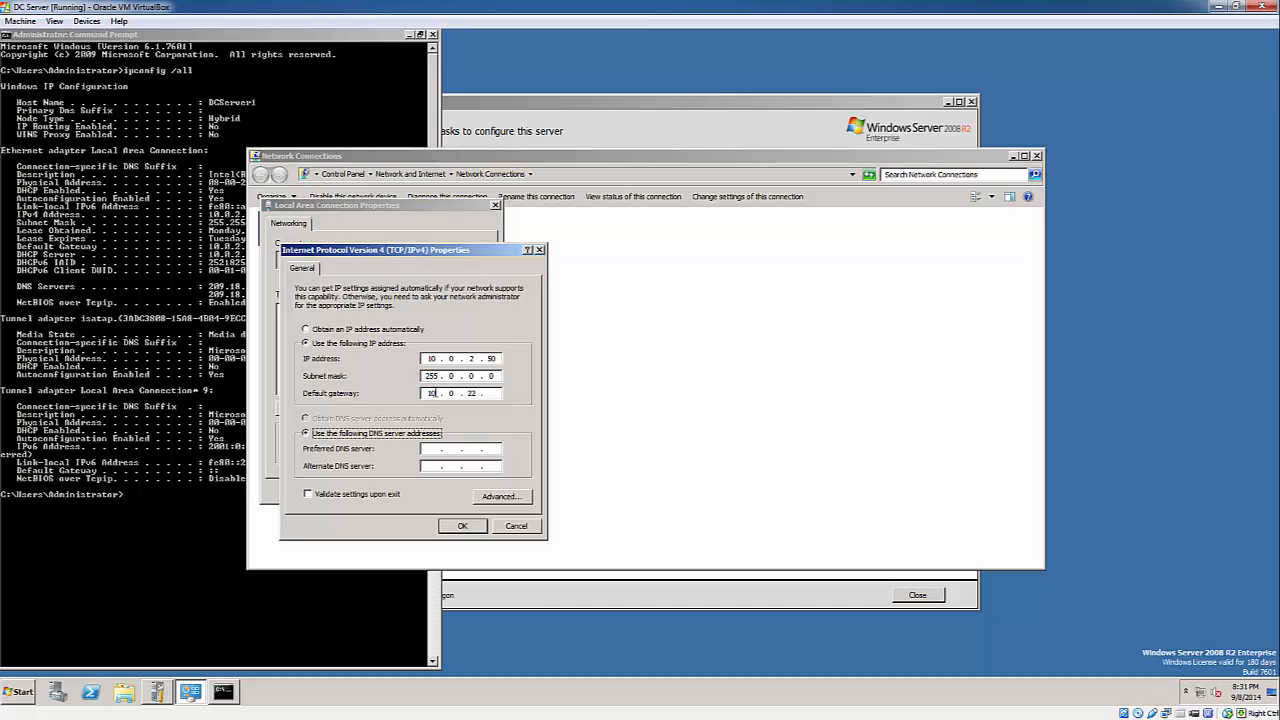
key(shift+Tab)
text(21)
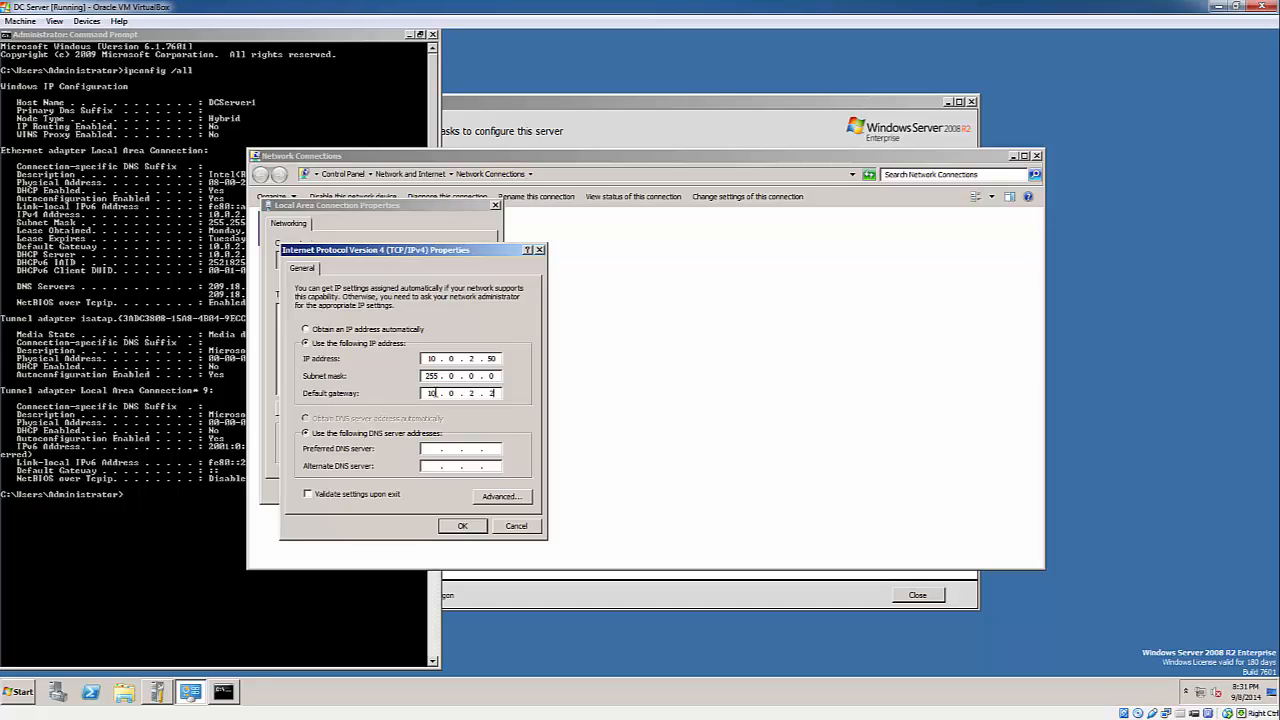
click(438, 452)
click(165, 418)
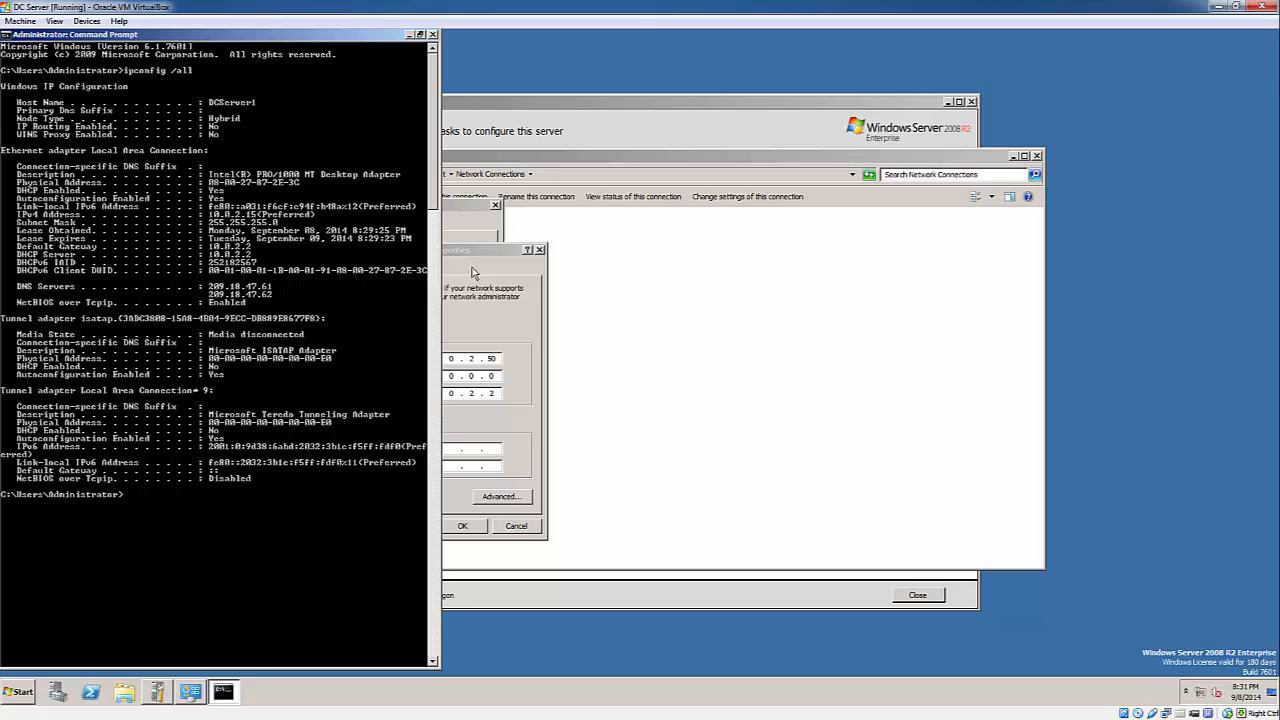
- Enter preferred DNS server 209.18.47.61, read from the ipconfig output
drag(487, 255, 729, 261)
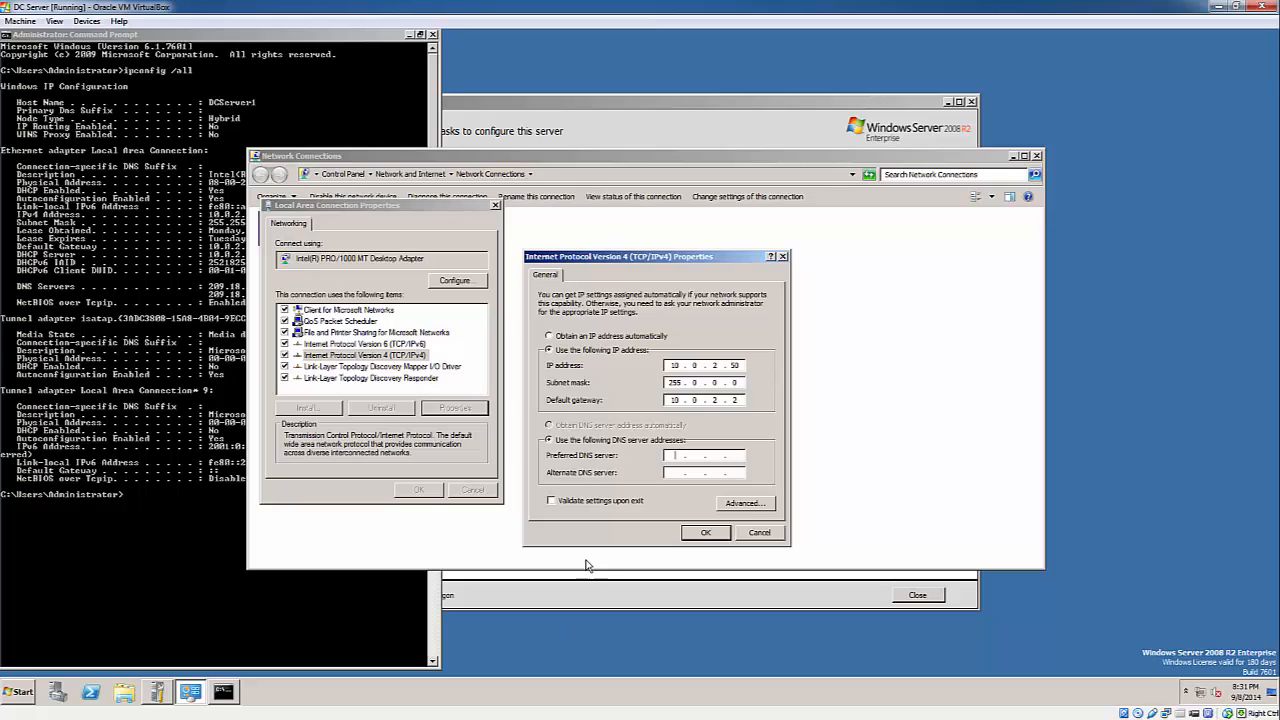
click(200, 567)
click(684, 455)
text(209 . 18 . .)
click(234, 458)
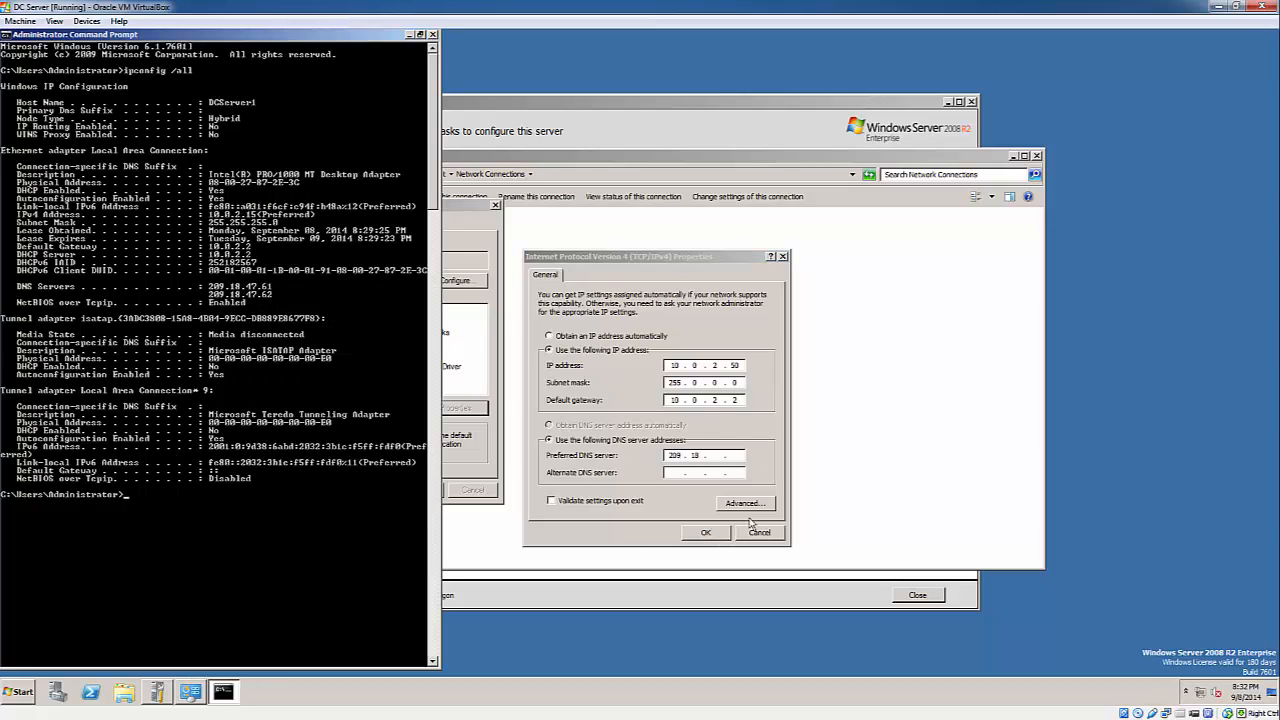
click(708, 455)
text(18.47)
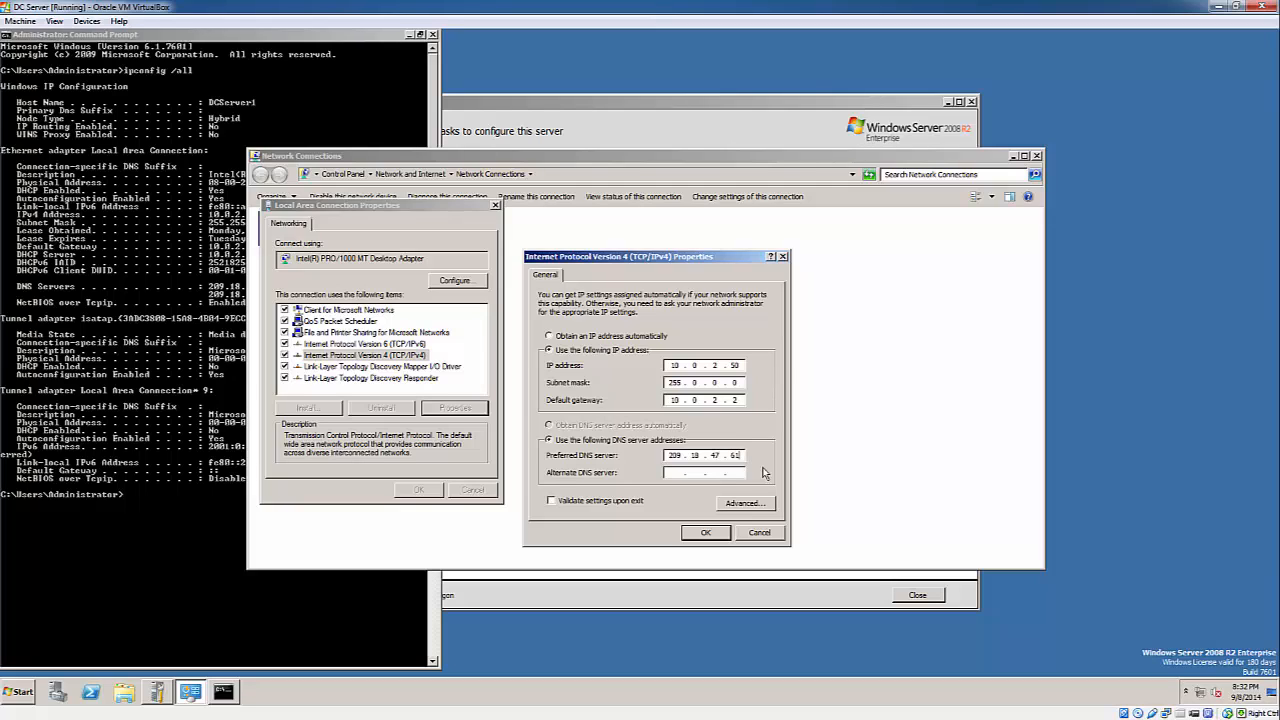
text(20918 . 47 . 62)
- Save the static IPv4 settings and close Network Connections
click(706, 533)
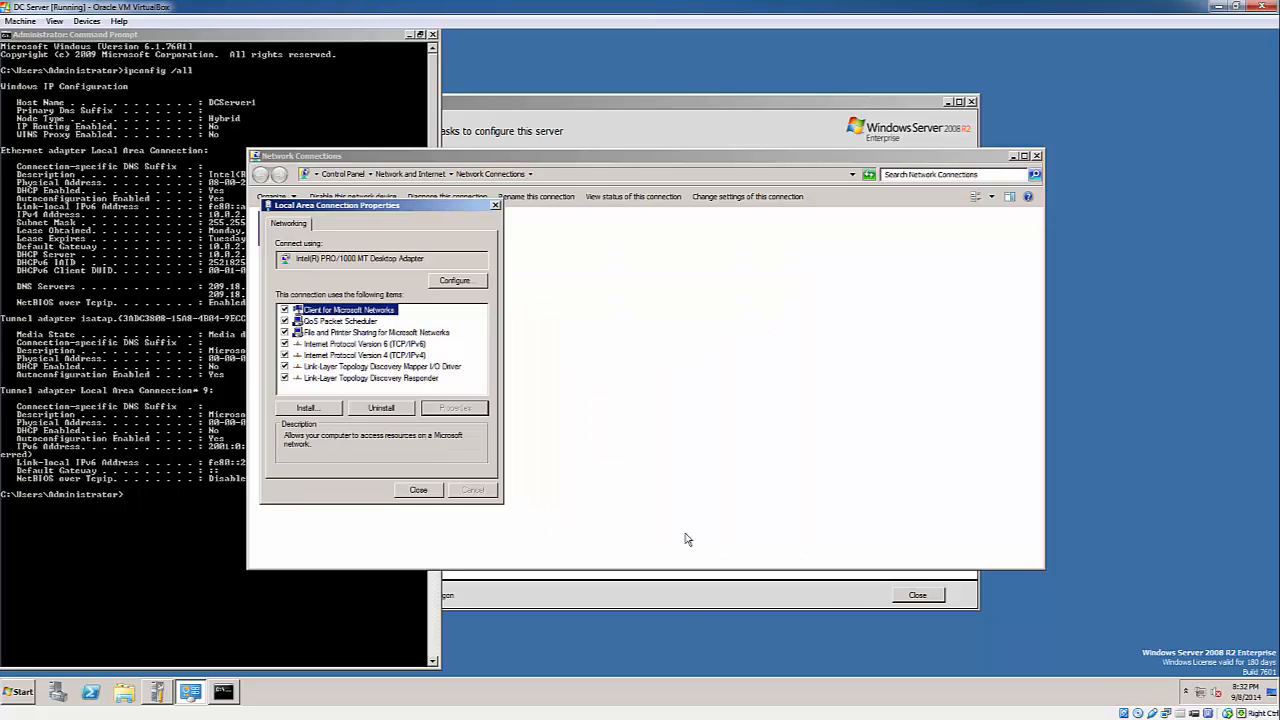
click(421, 491)
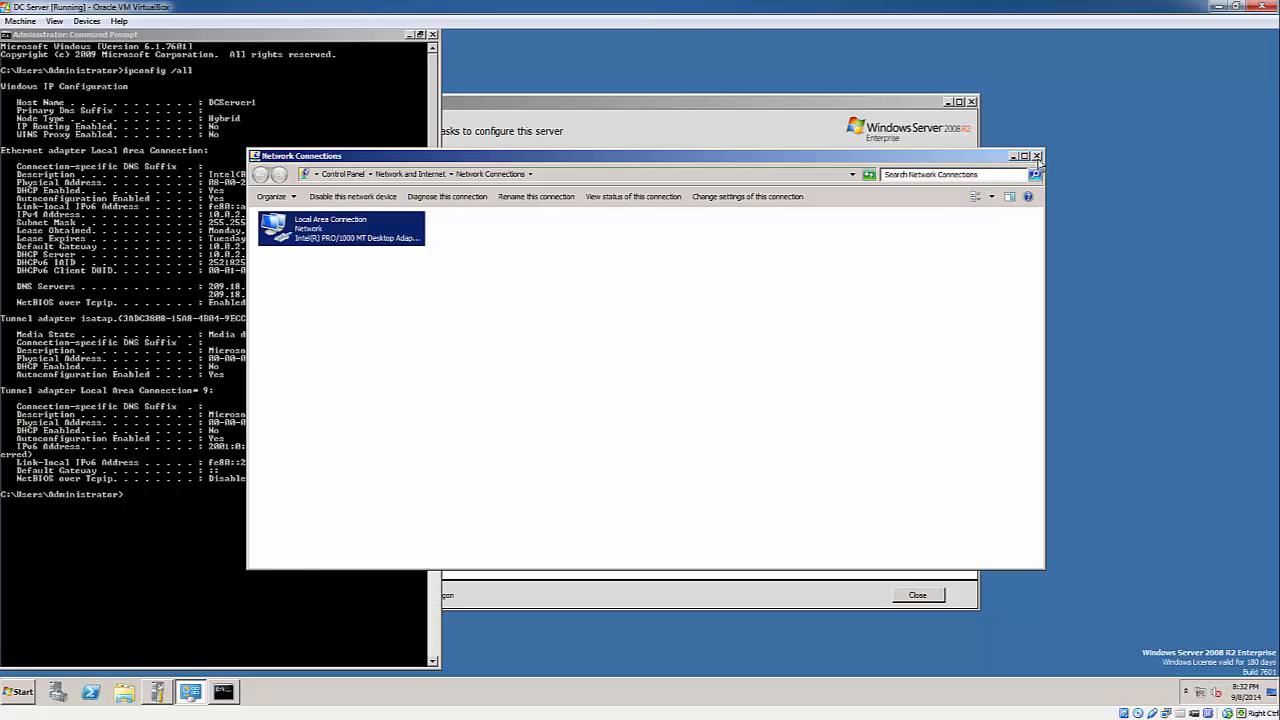
click(1036, 156)
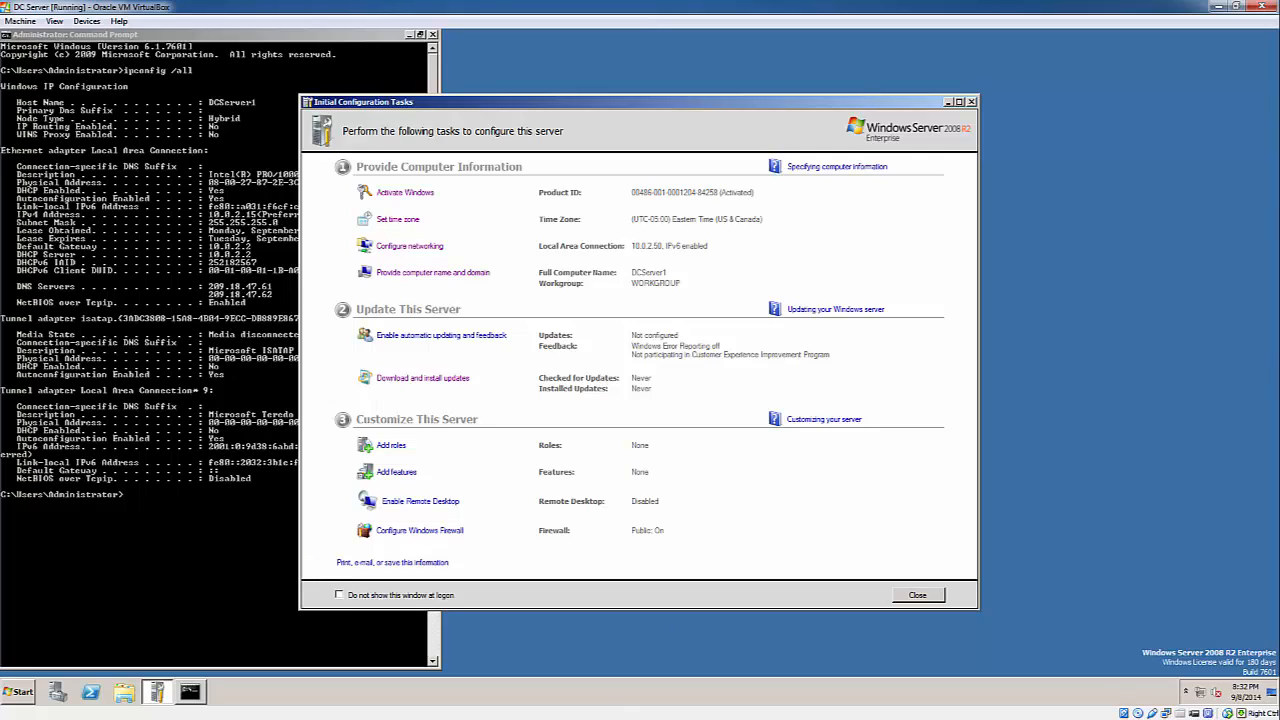
- Abandon the Add Roles wizard after picking AD DS, then close Initial Configuration Tasks and Server Manager
drag(768, 101, 995, 96)
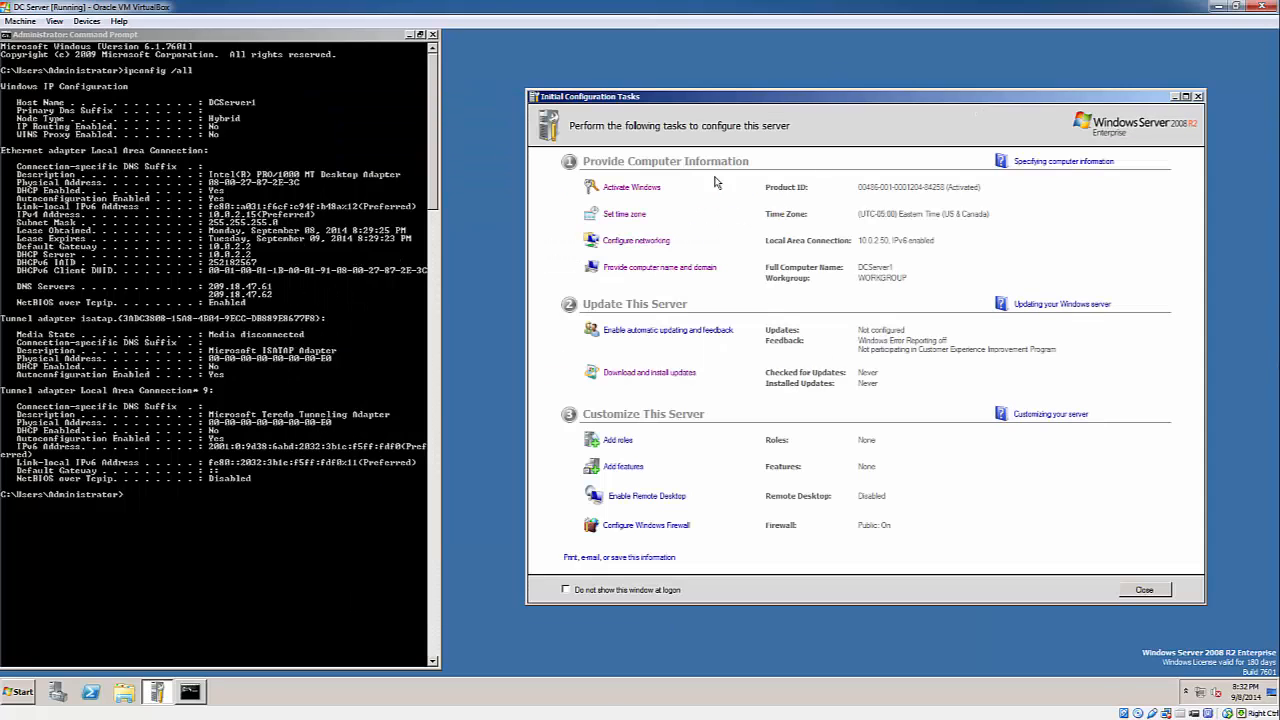
click(616, 441)
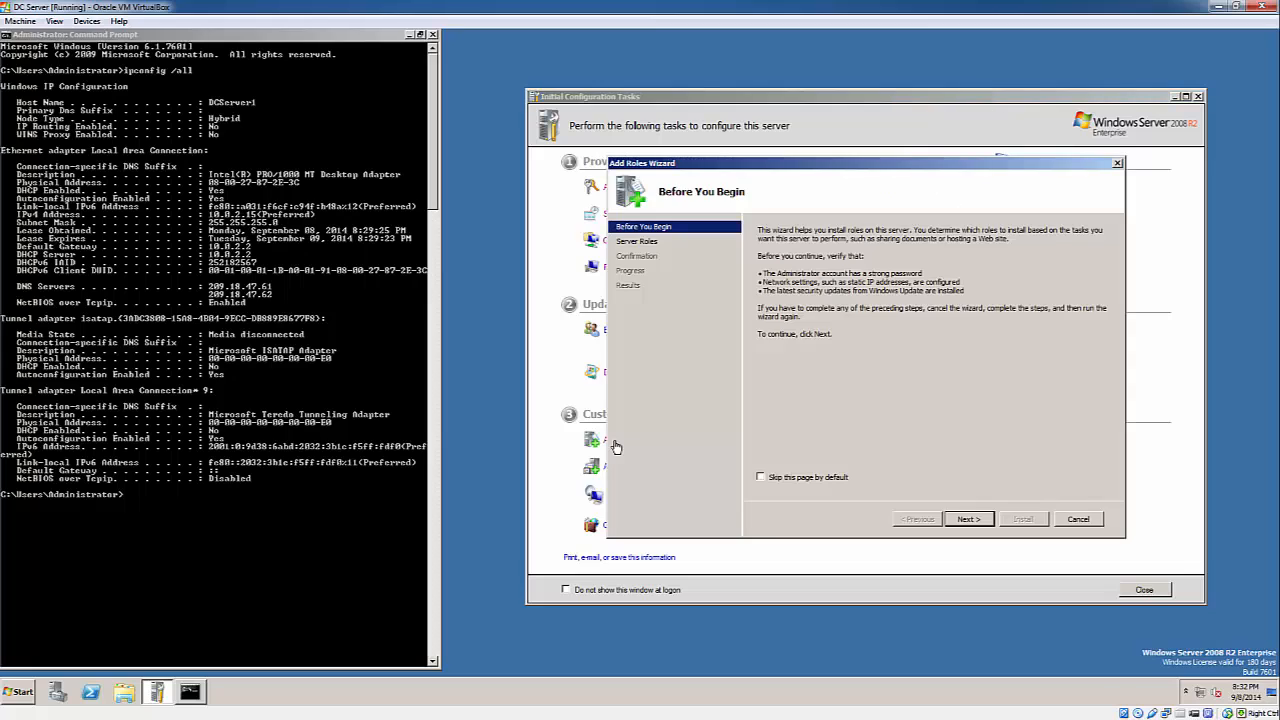
click(982, 520)
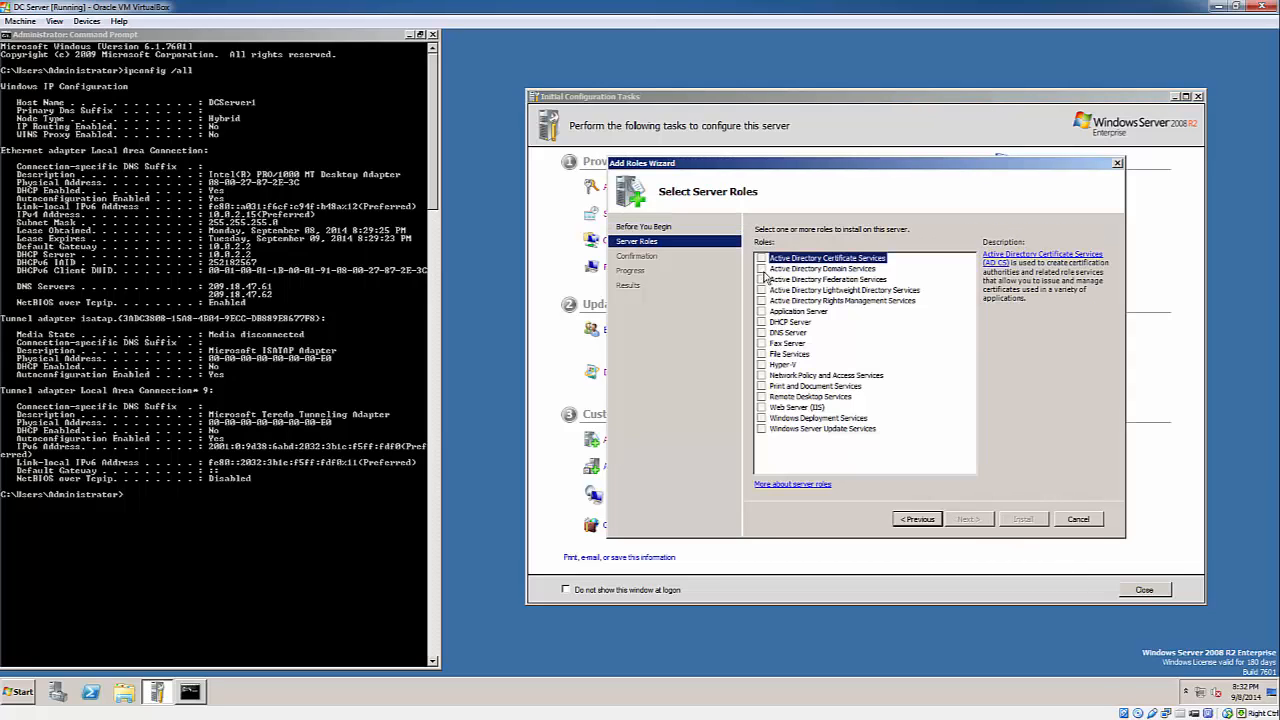
click(765, 269)
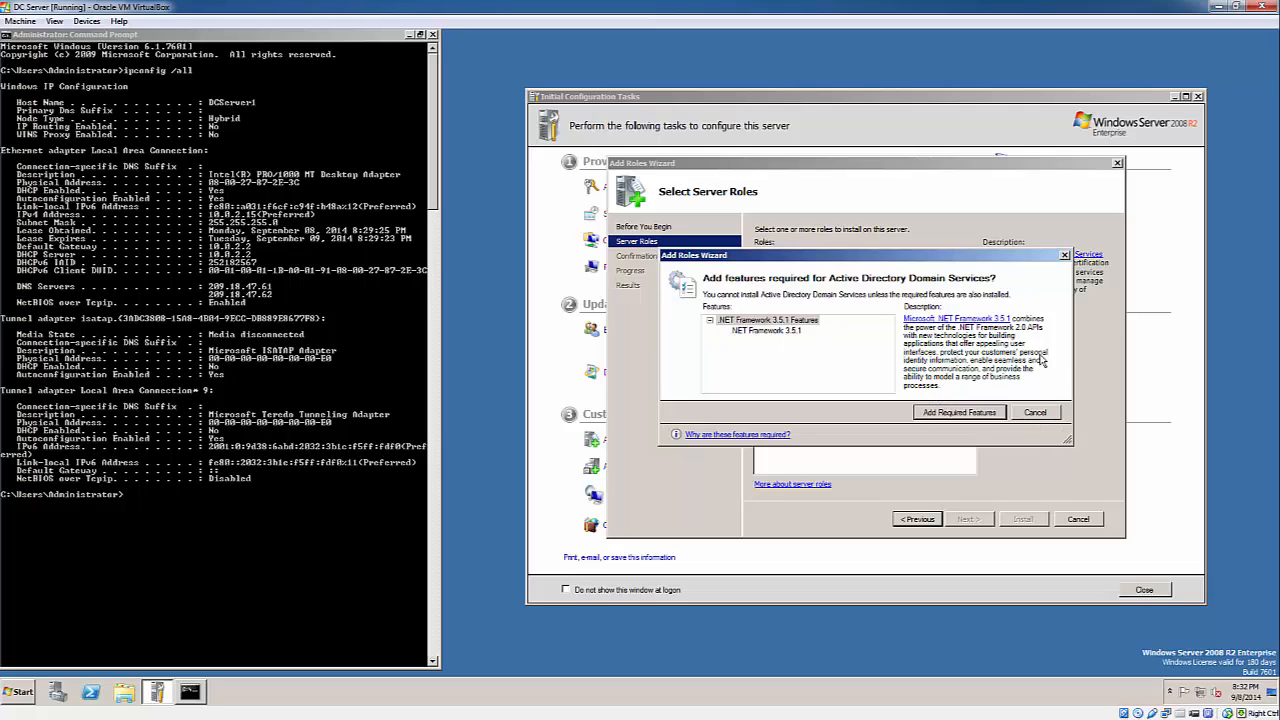
click(1036, 413)
click(1078, 519)
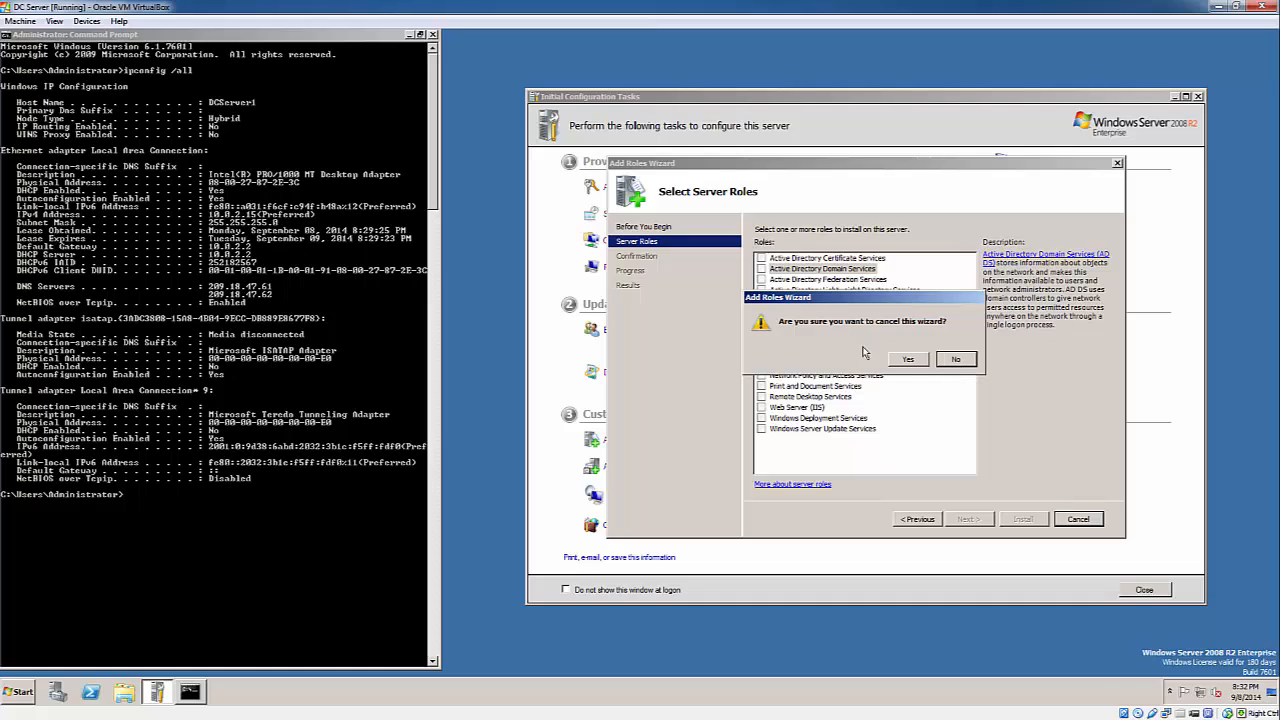
click(907, 359)
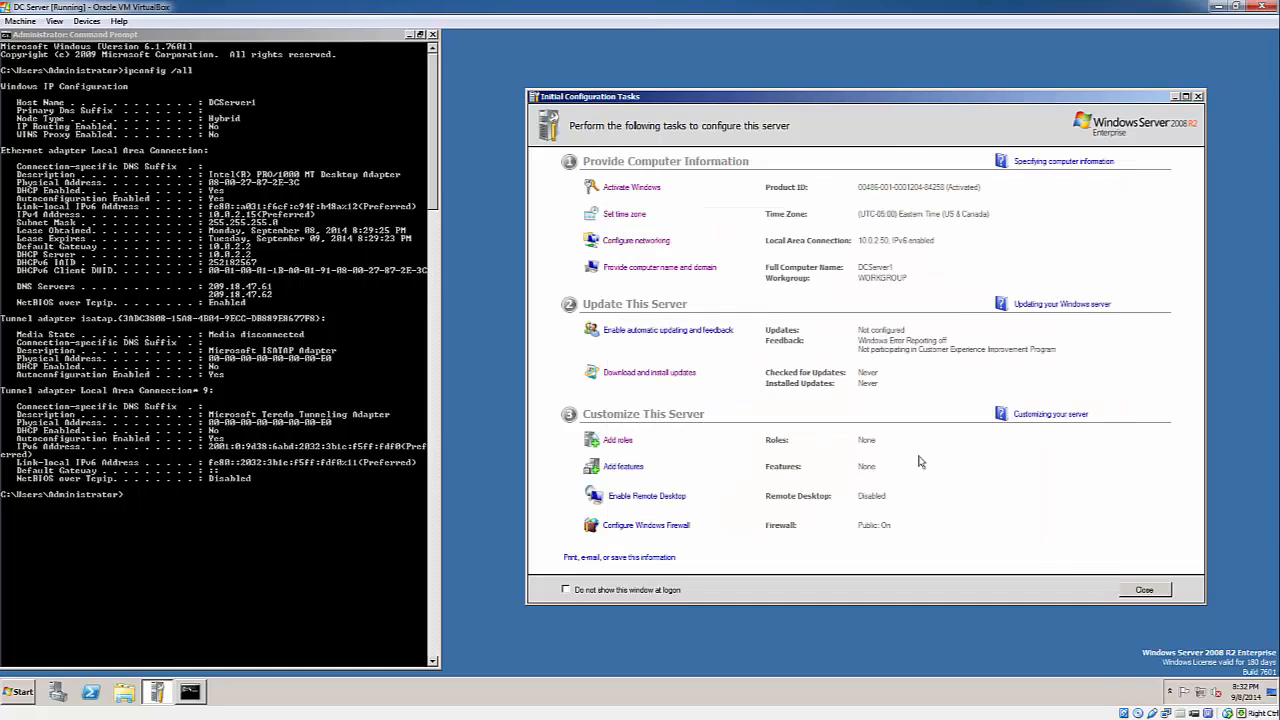
click(1152, 590)
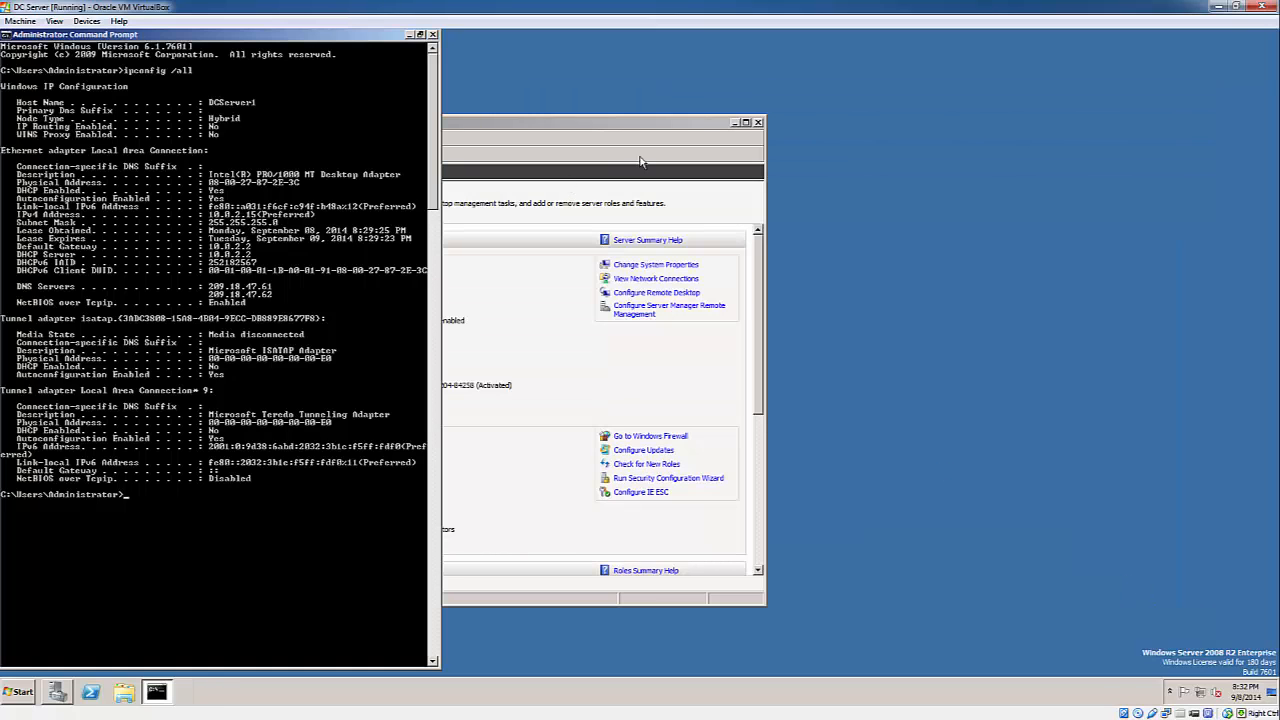
click(758, 122)
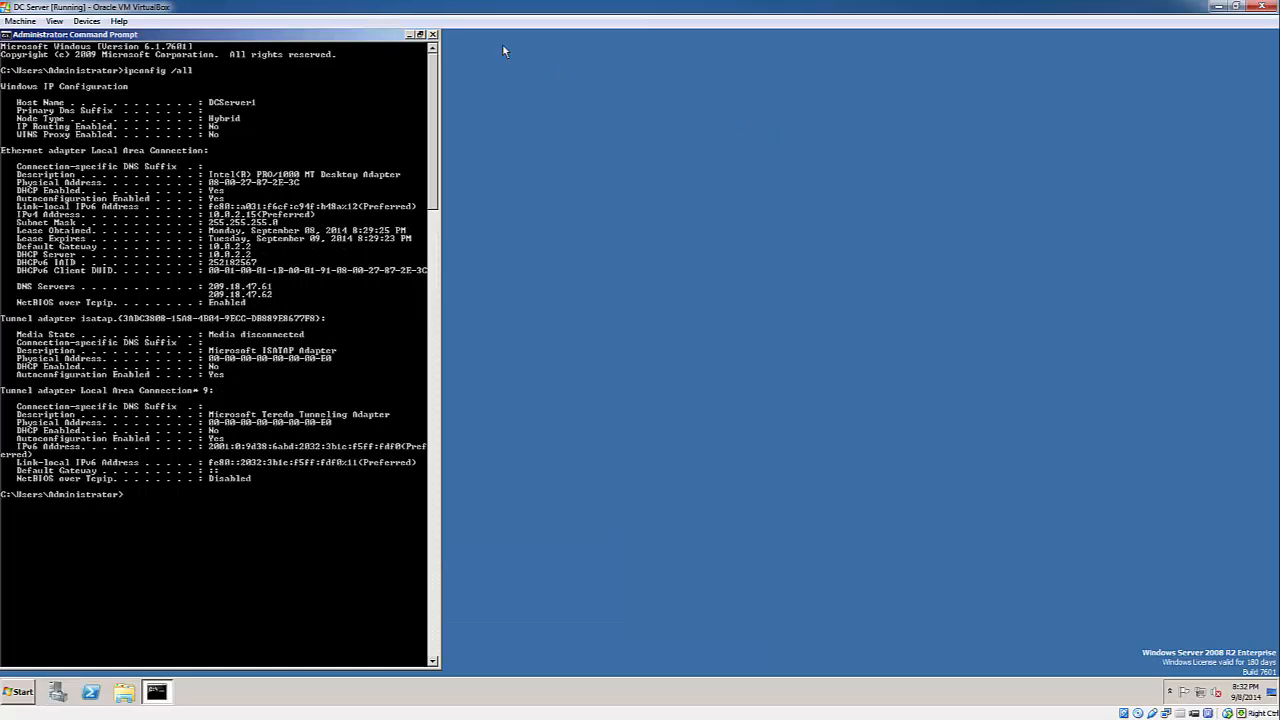
- Close Command Prompt and start Add Roles from Server Manager's Roles summary
click(433, 35)
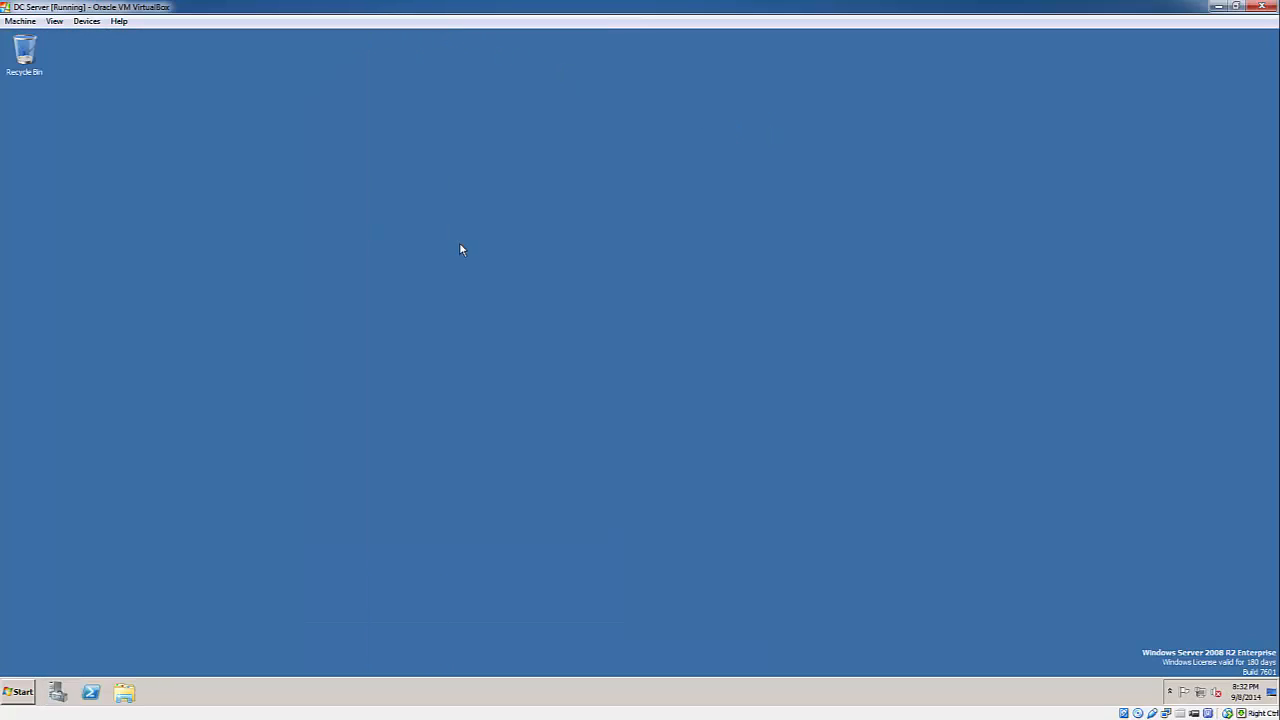
click(63, 693)
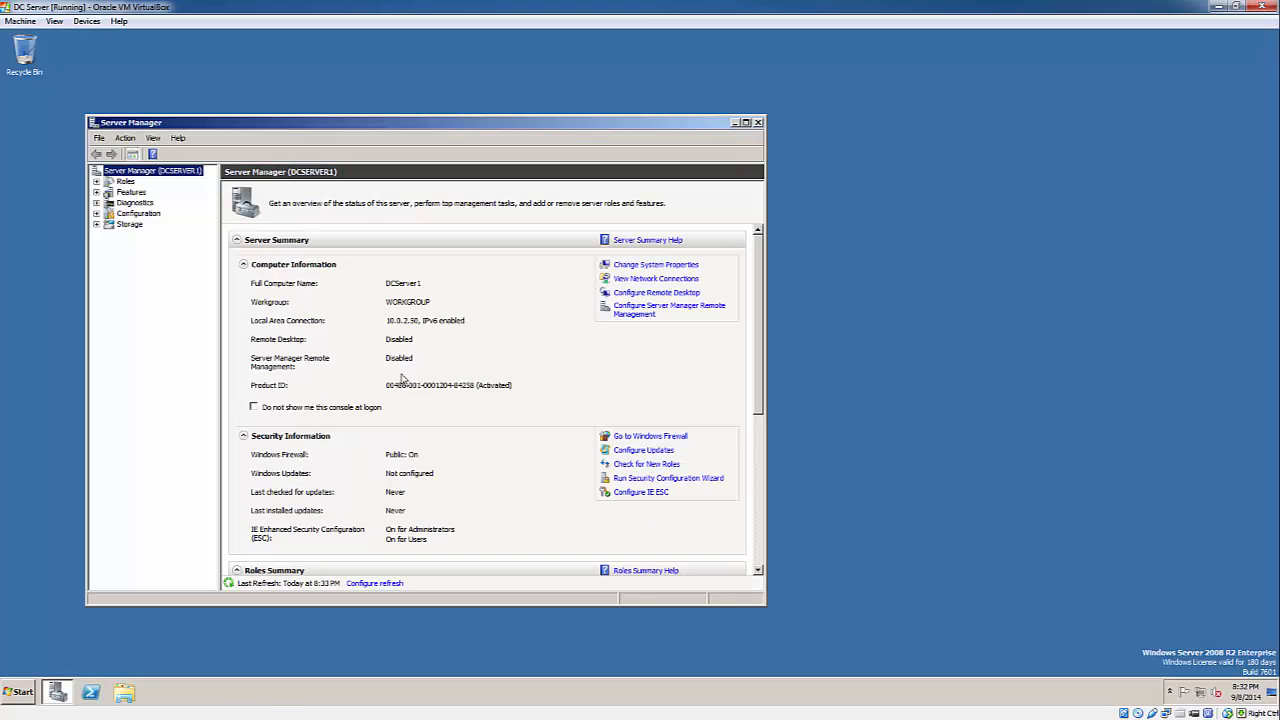
click(126, 183)
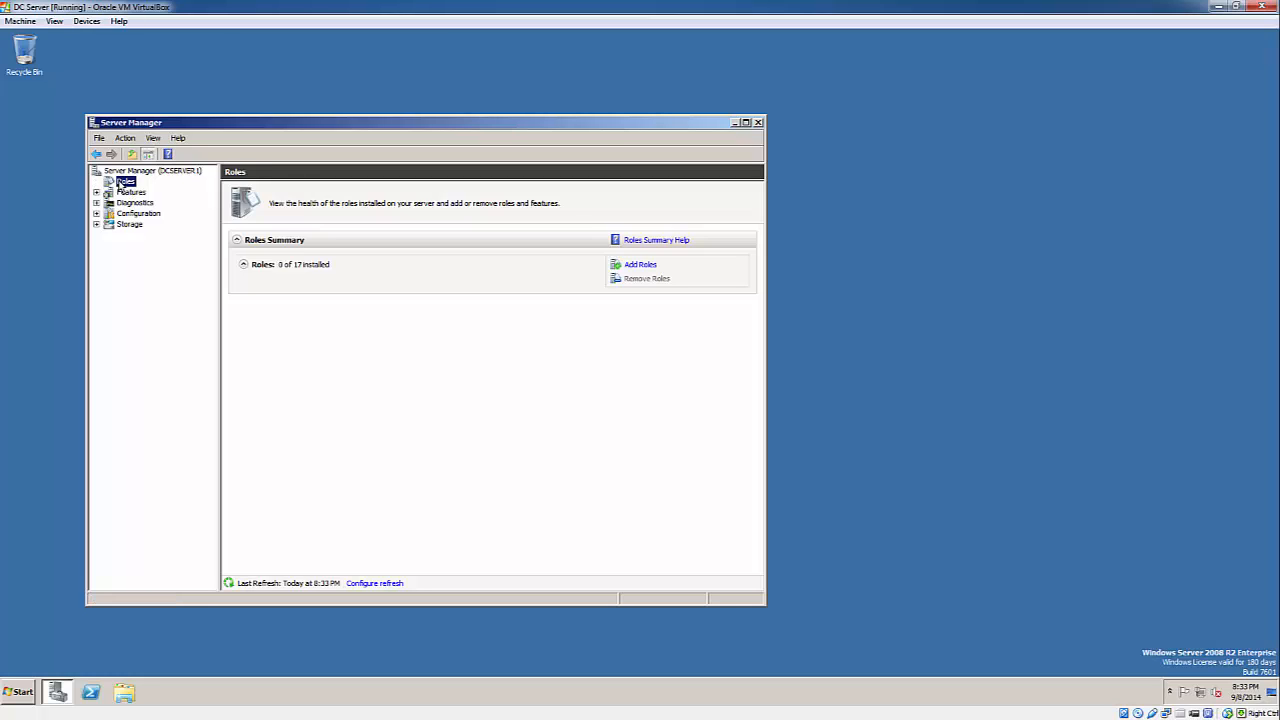
click(640, 265)
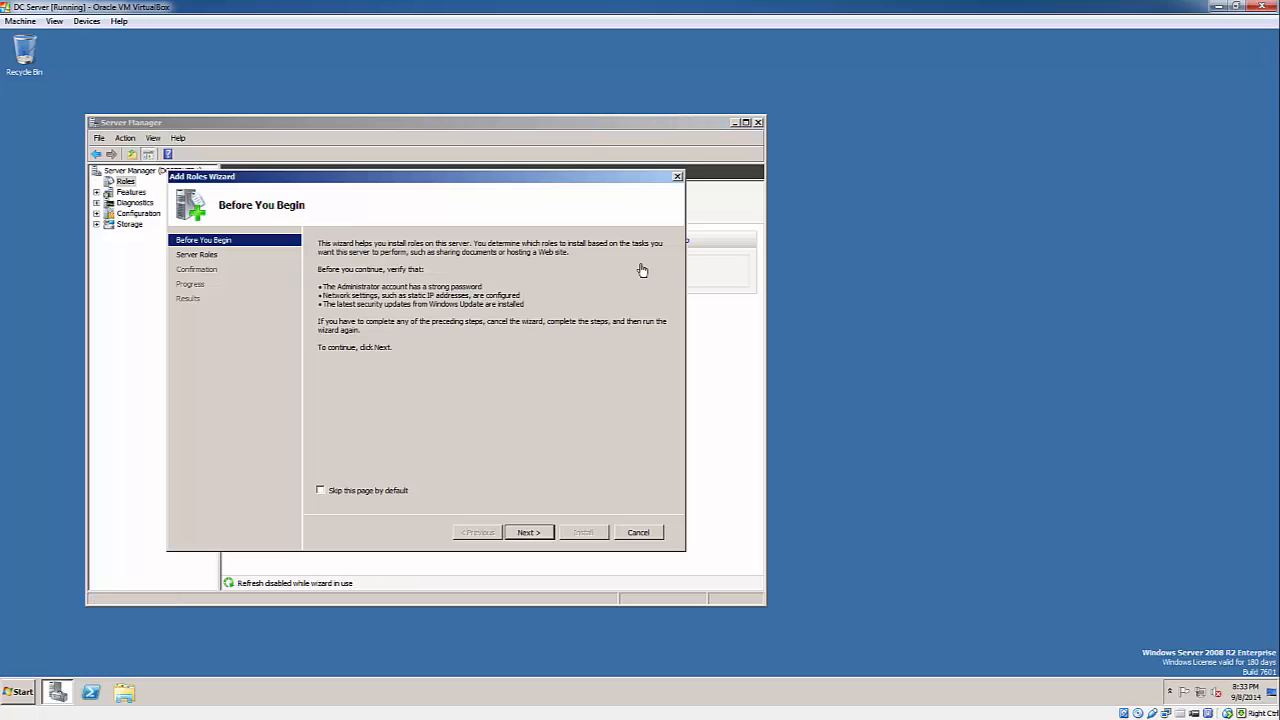
- Cancel the Add Roles Wizard, close Server Manager, and bring up the Start menu
click(530, 533)
click(619, 538)
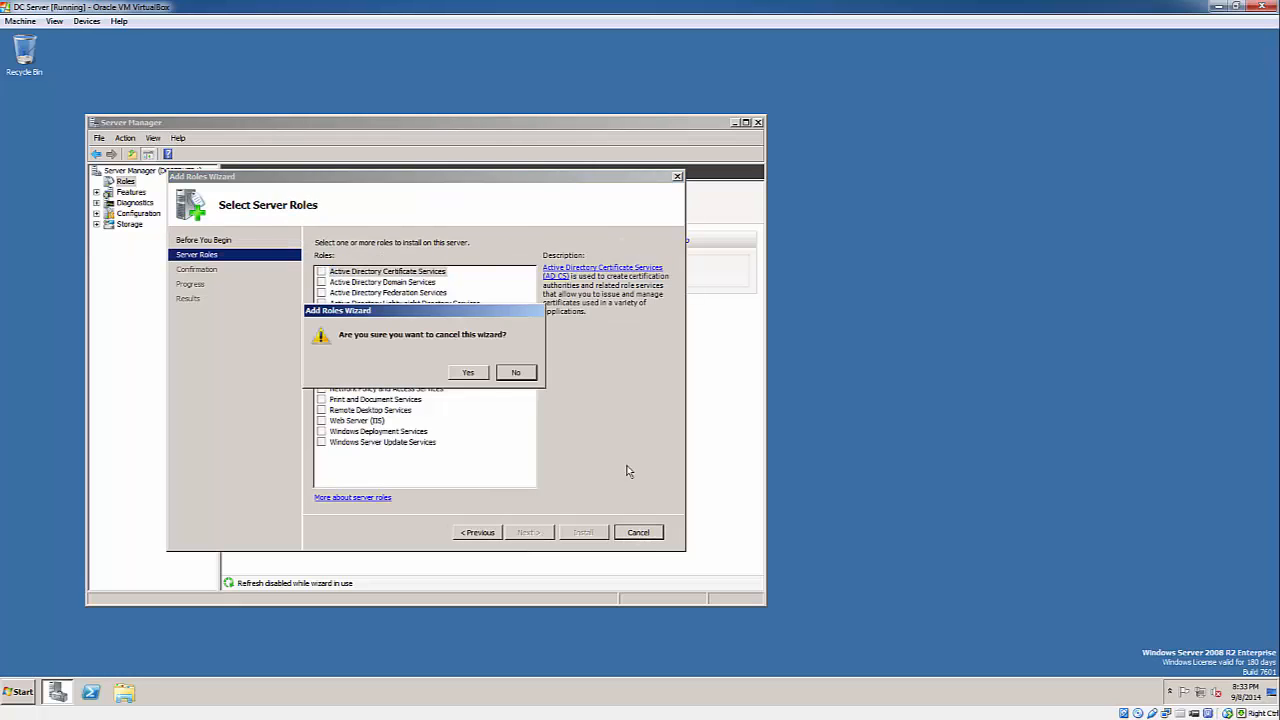
click(490, 376)
click(757, 122)
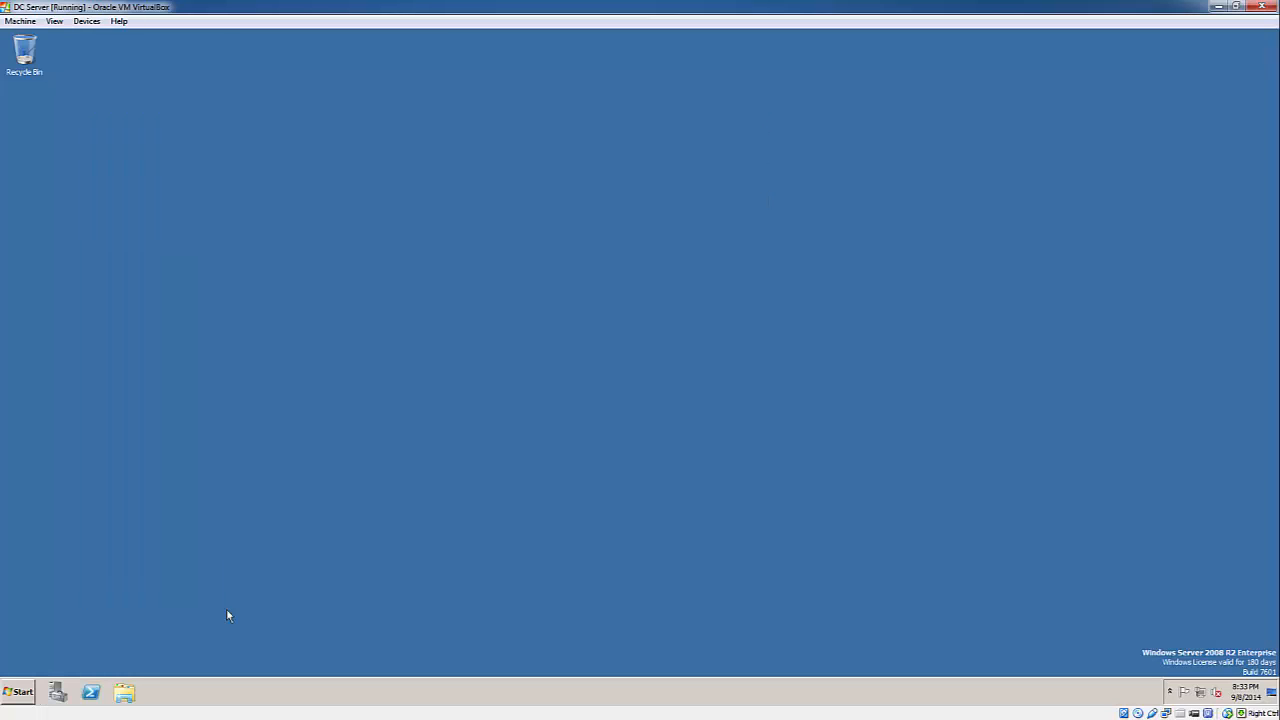
click(24, 692)
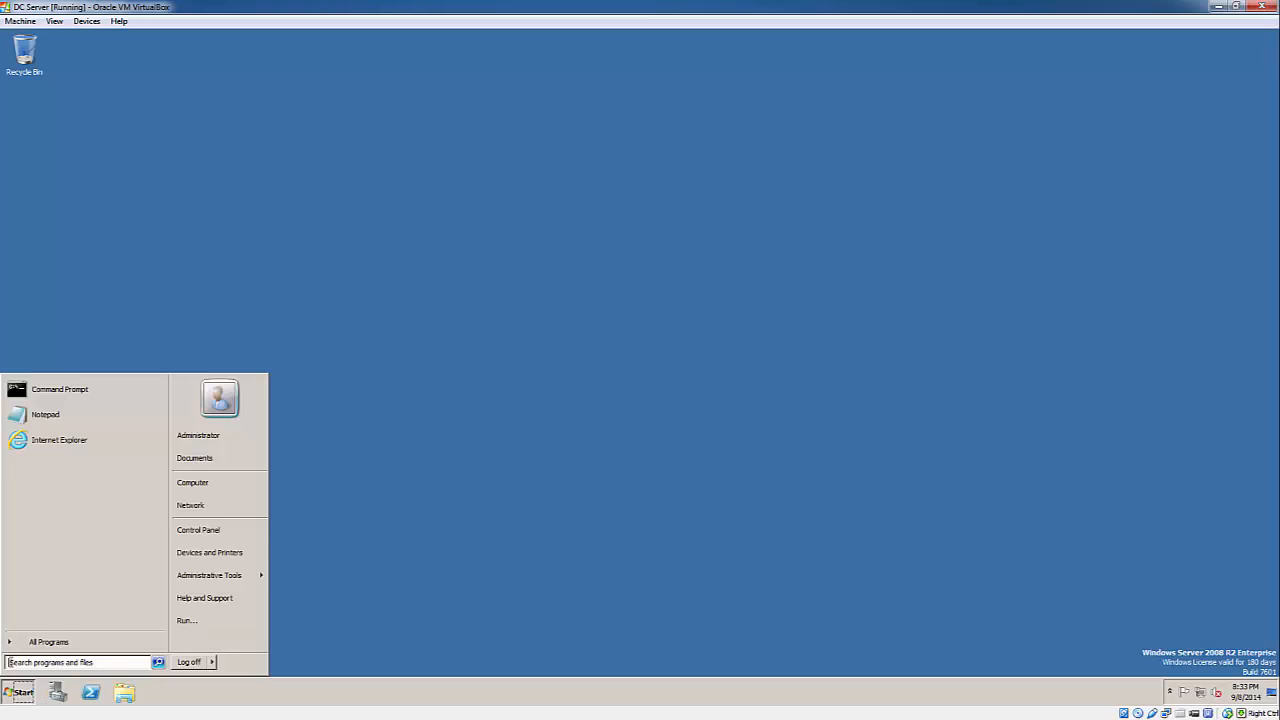
- Search the Start menu for dcpromo and run it
click(36, 662)
text(dc[promo)
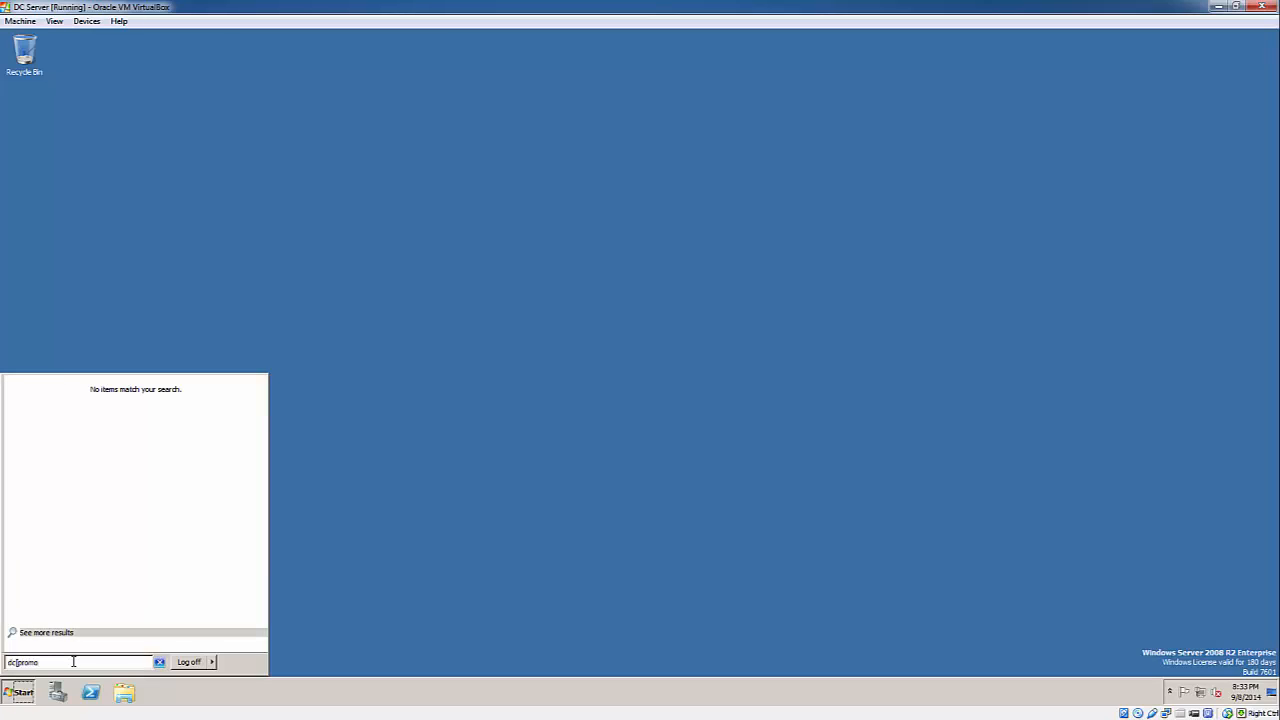
key(BackSpace)
key(BackSpace)
key(BackSpace)
text(c)
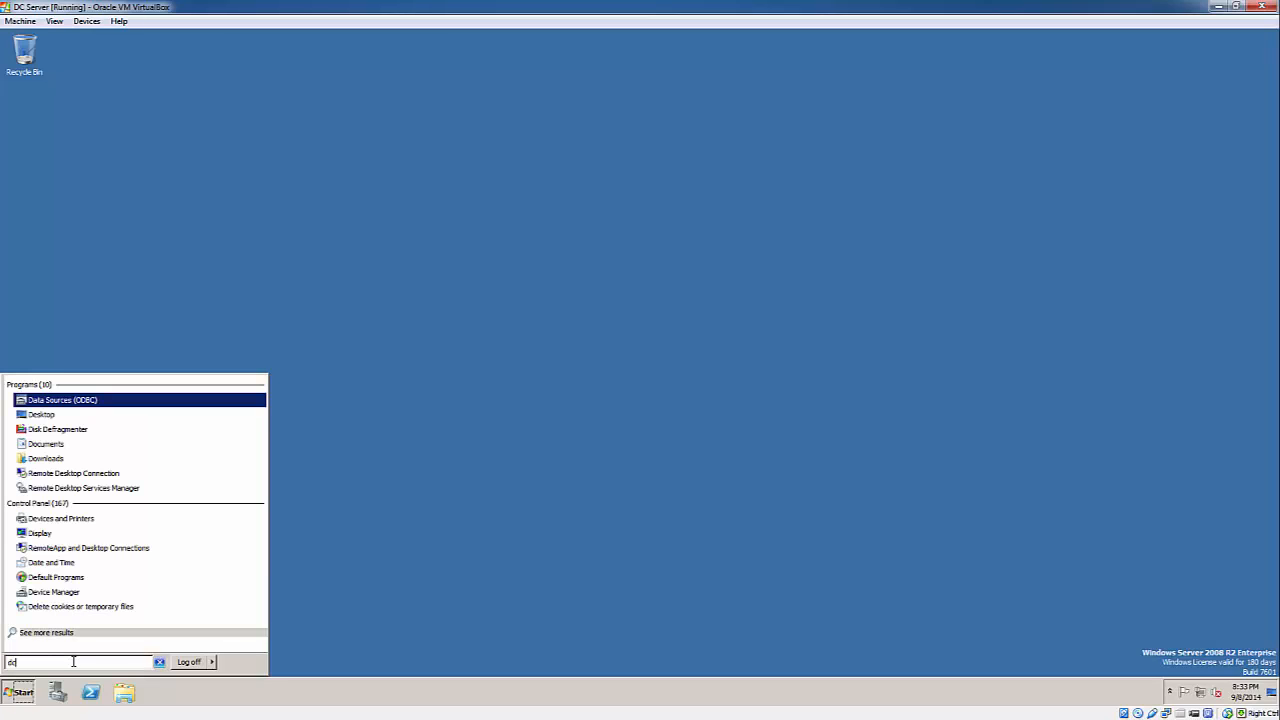
text(promo)
key(Return)
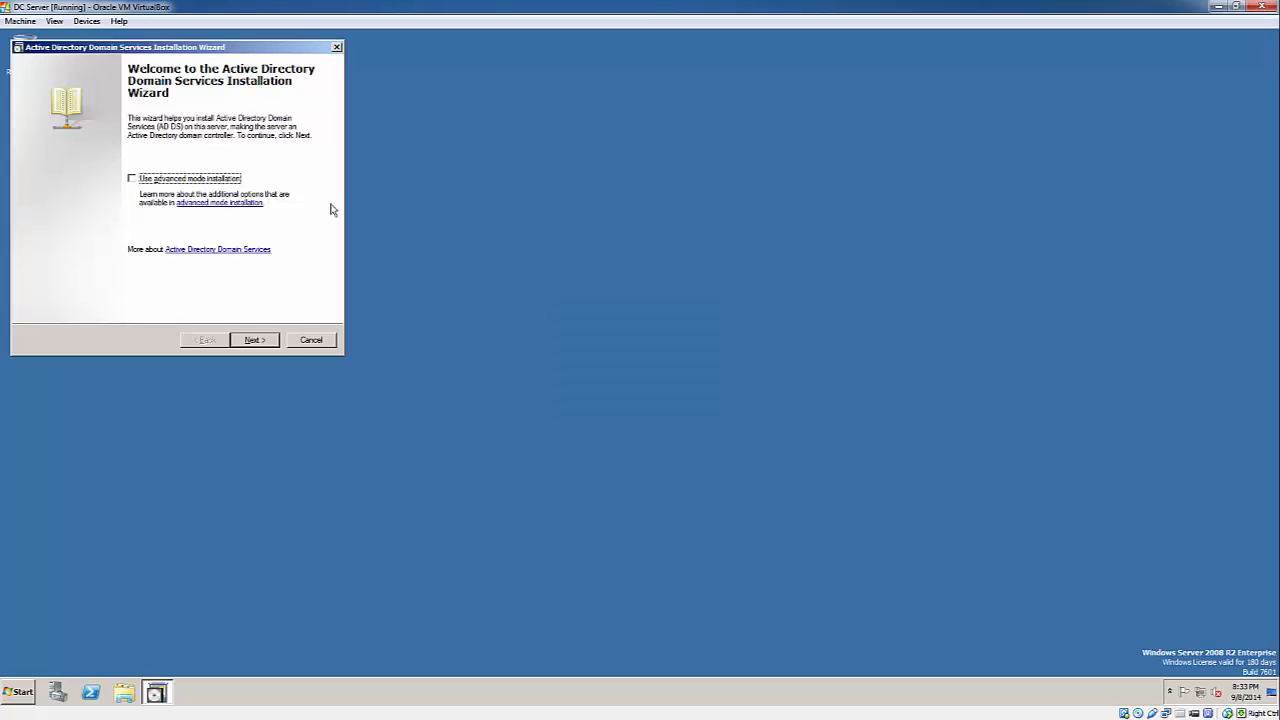
- Pass the welcome and compatibility pages and choose a new domain in a new forest
click(251, 341)
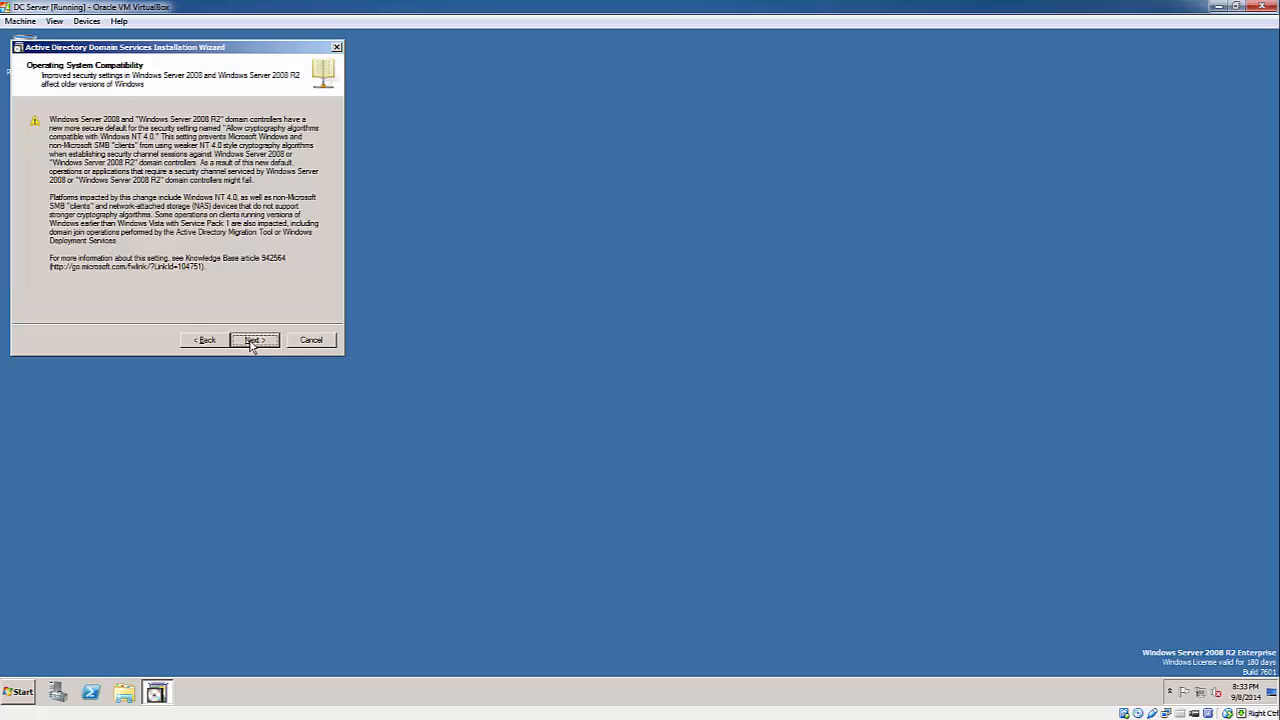
click(251, 341)
click(46, 208)
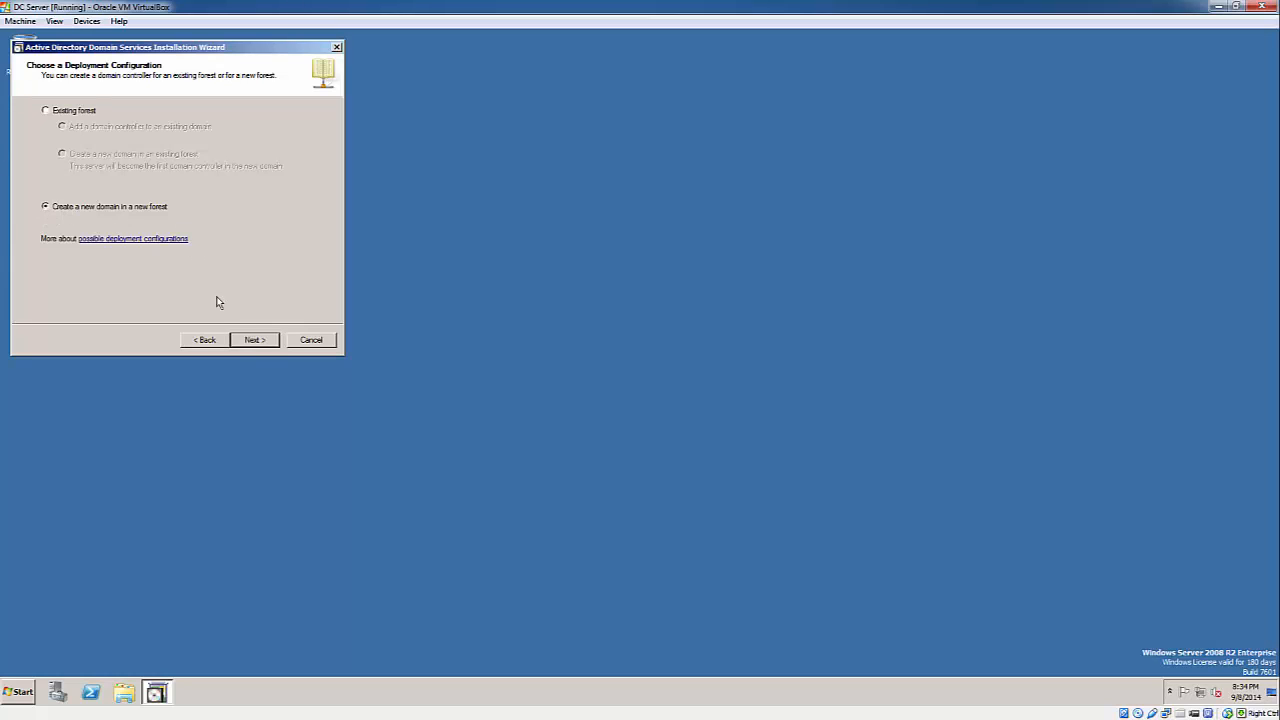
click(253, 341)
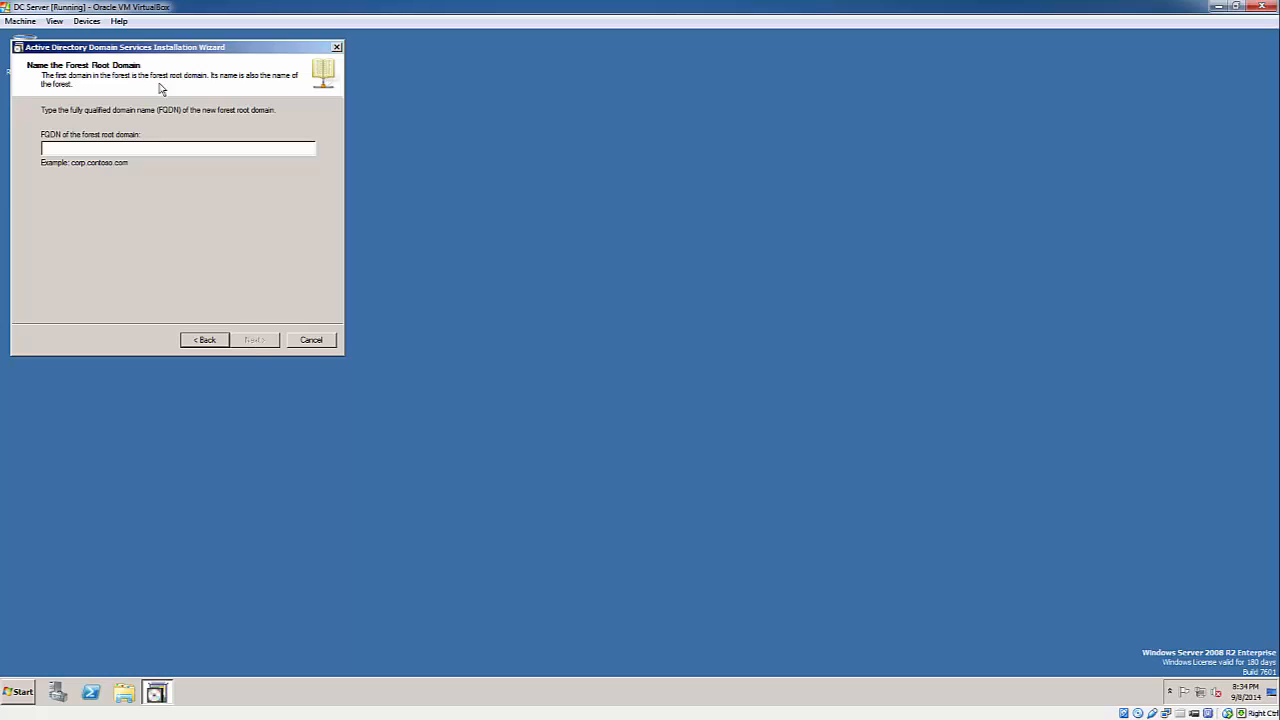
drag(176, 55, 430, 163)
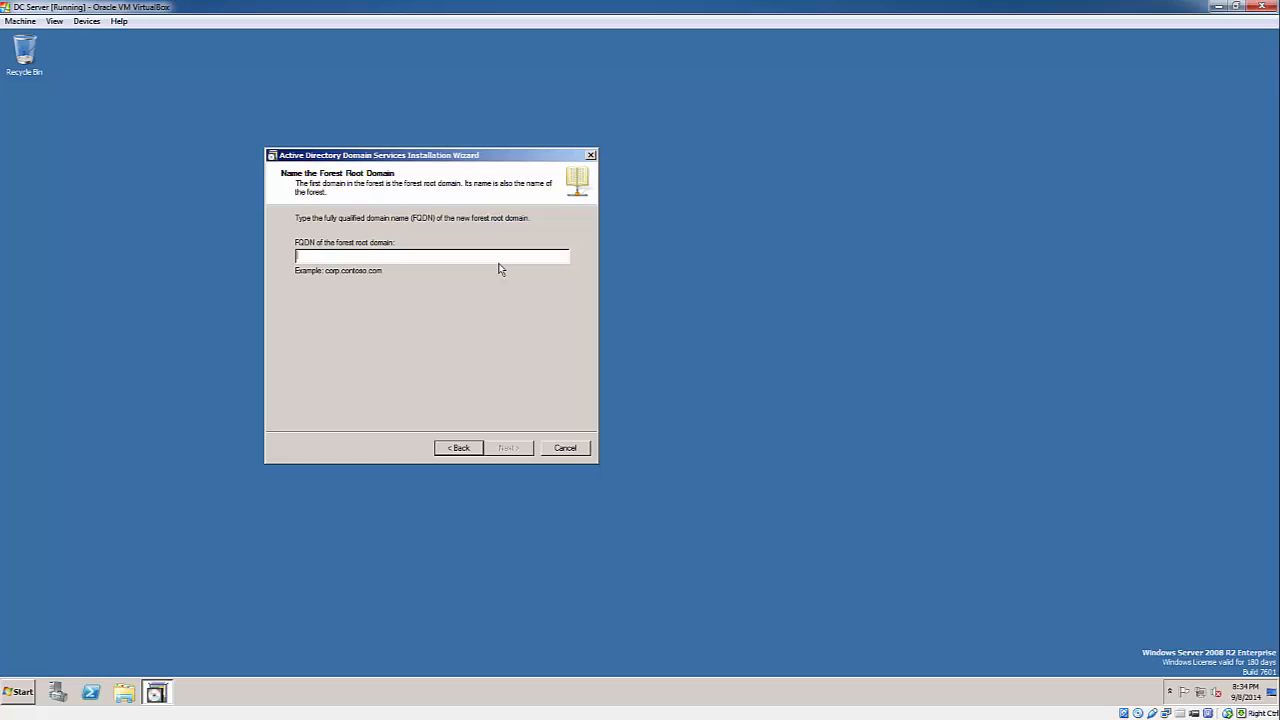
- Name the forest root domain akron.net and continue
text(Akron)
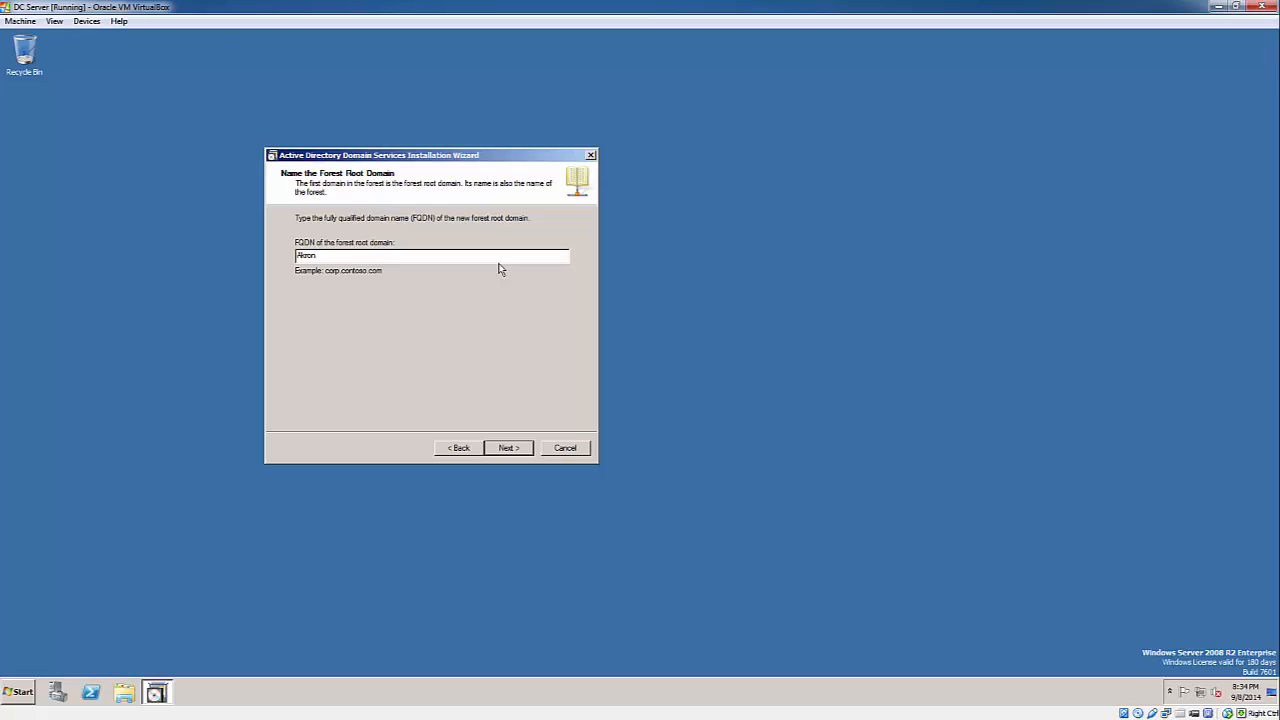
key(BackSpace)
key(BackSpace)
key(BackSpace)
key(BackSpace)
key(BackSpace)
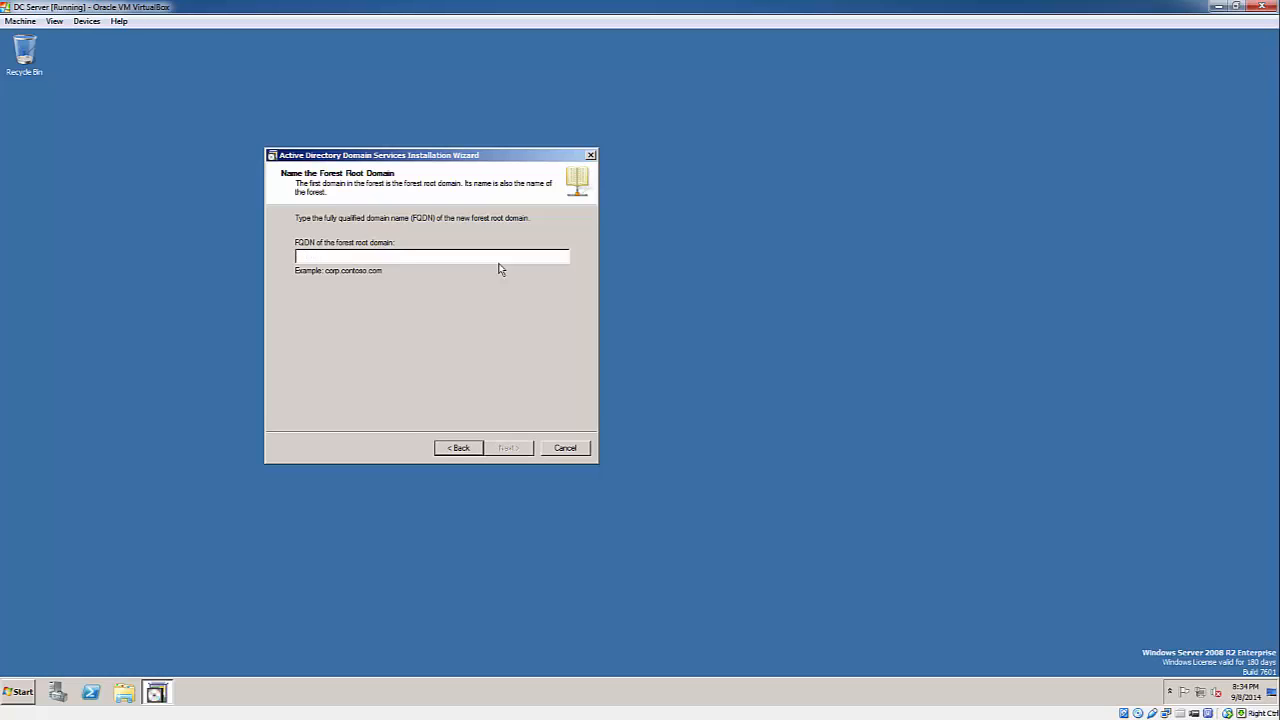
text(akron.)
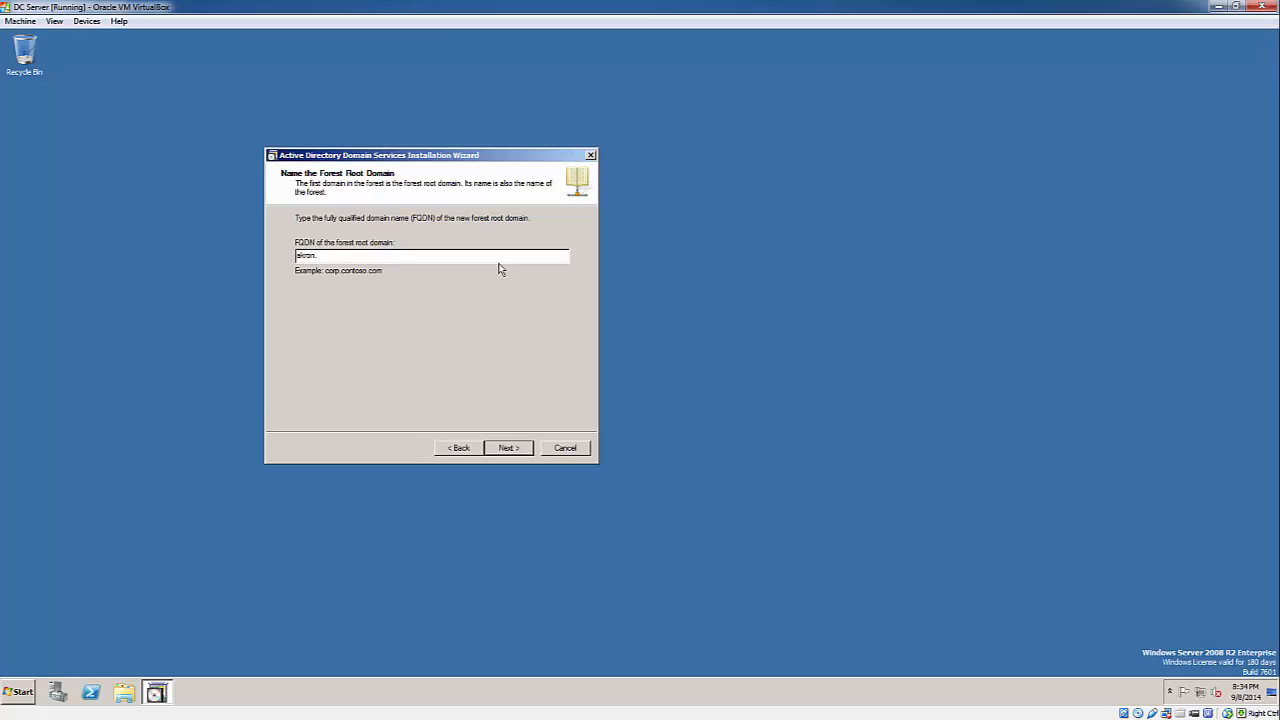
text(net)
click(510, 449)
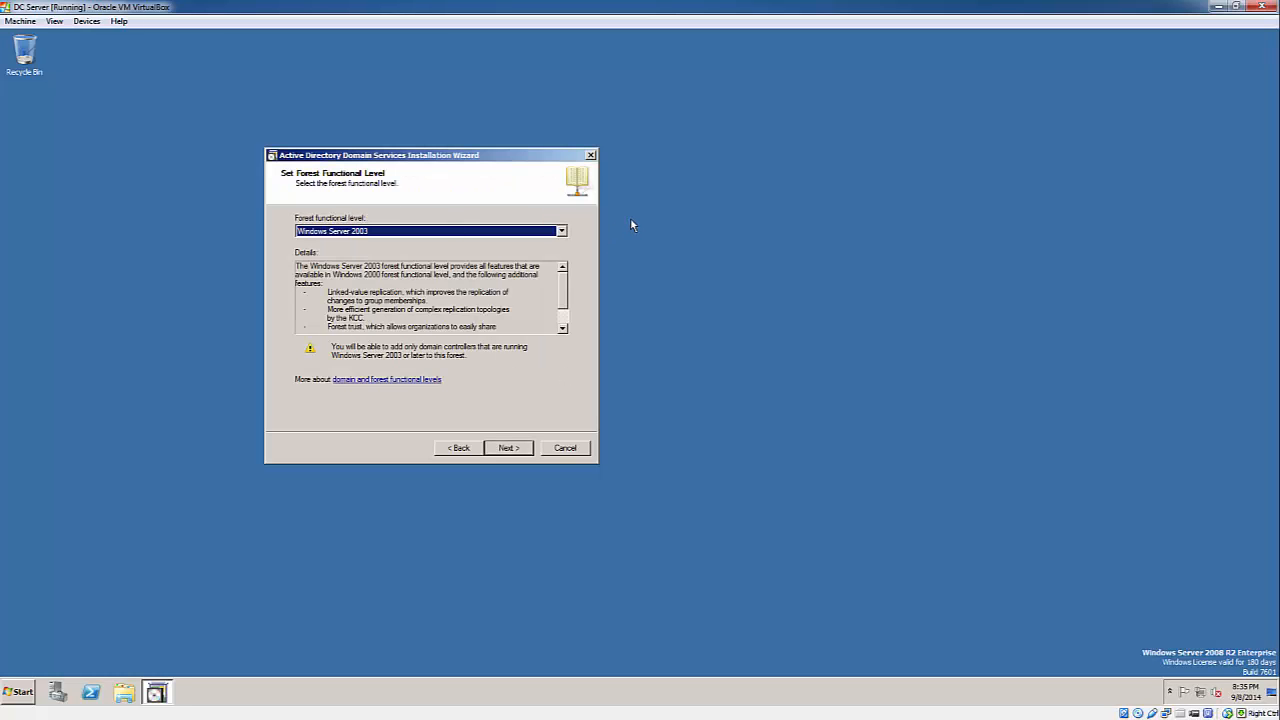
- Set the forest functional level to Windows Server 2008 R2
click(561, 231)
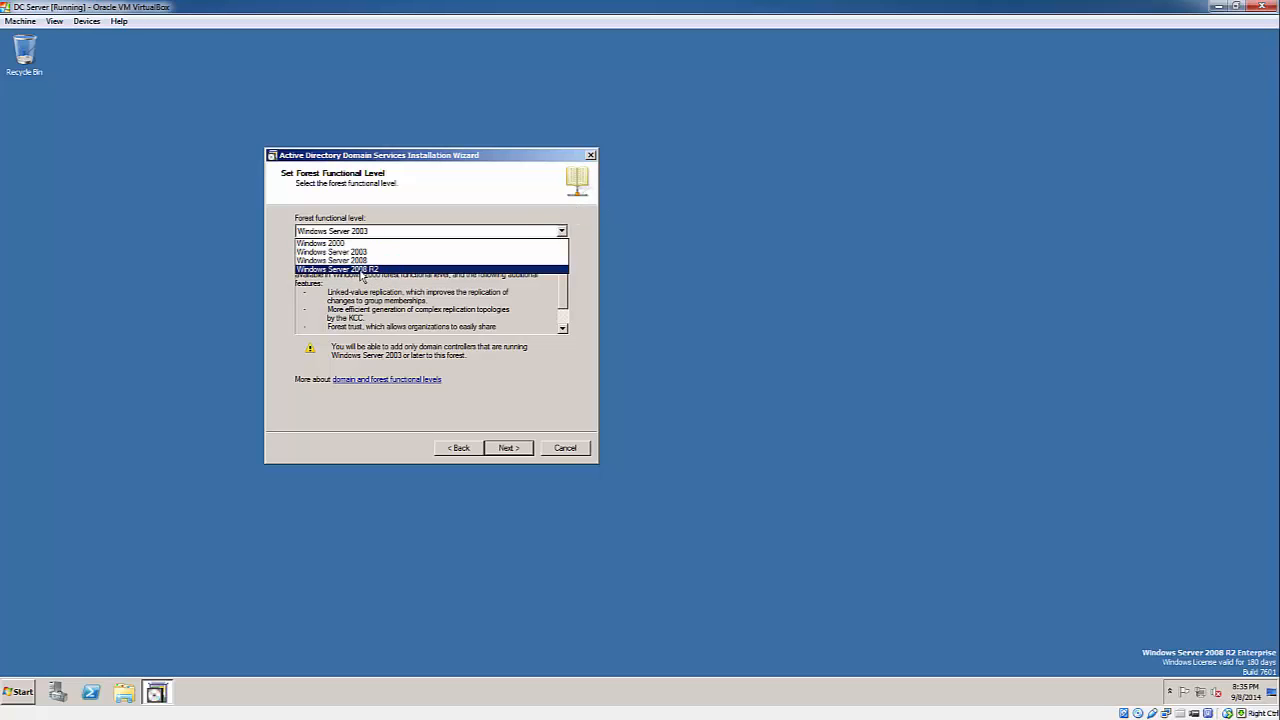
click(380, 270)
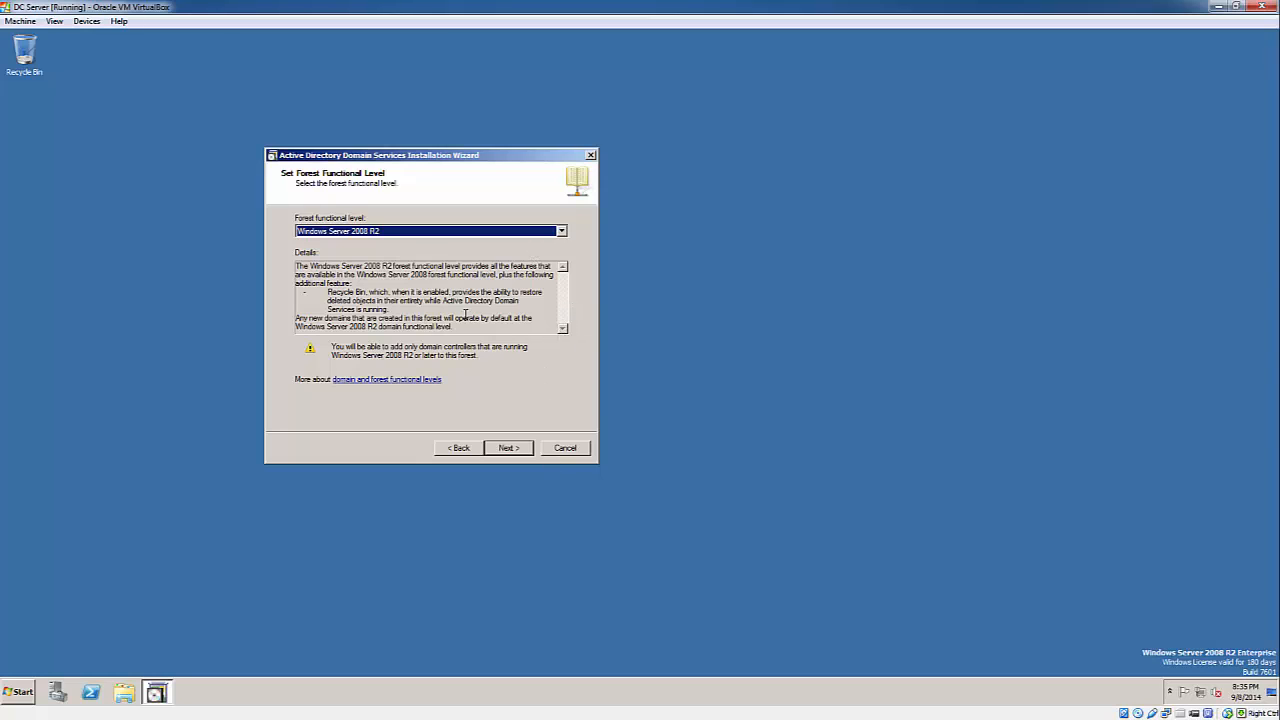
click(506, 452)
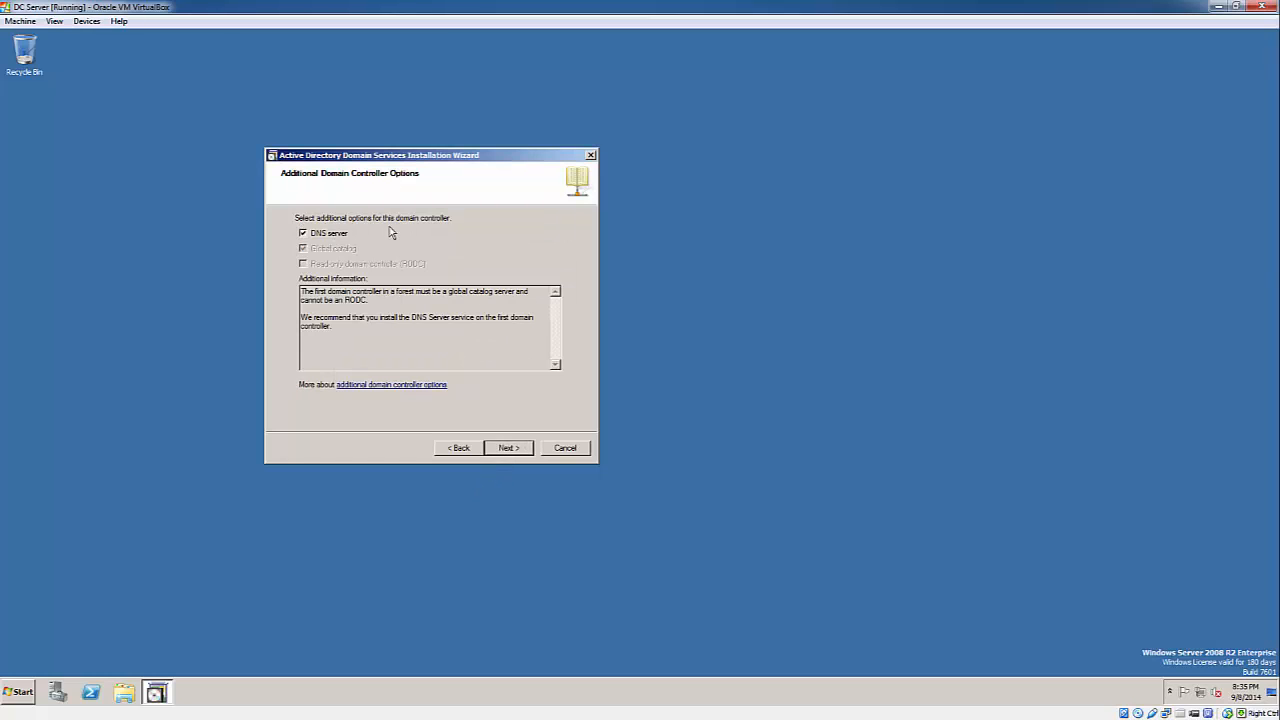
- Keep the DNS server option checked and accept the DNS delegation warning
click(303, 233)
click(303, 233)
click(510, 448)
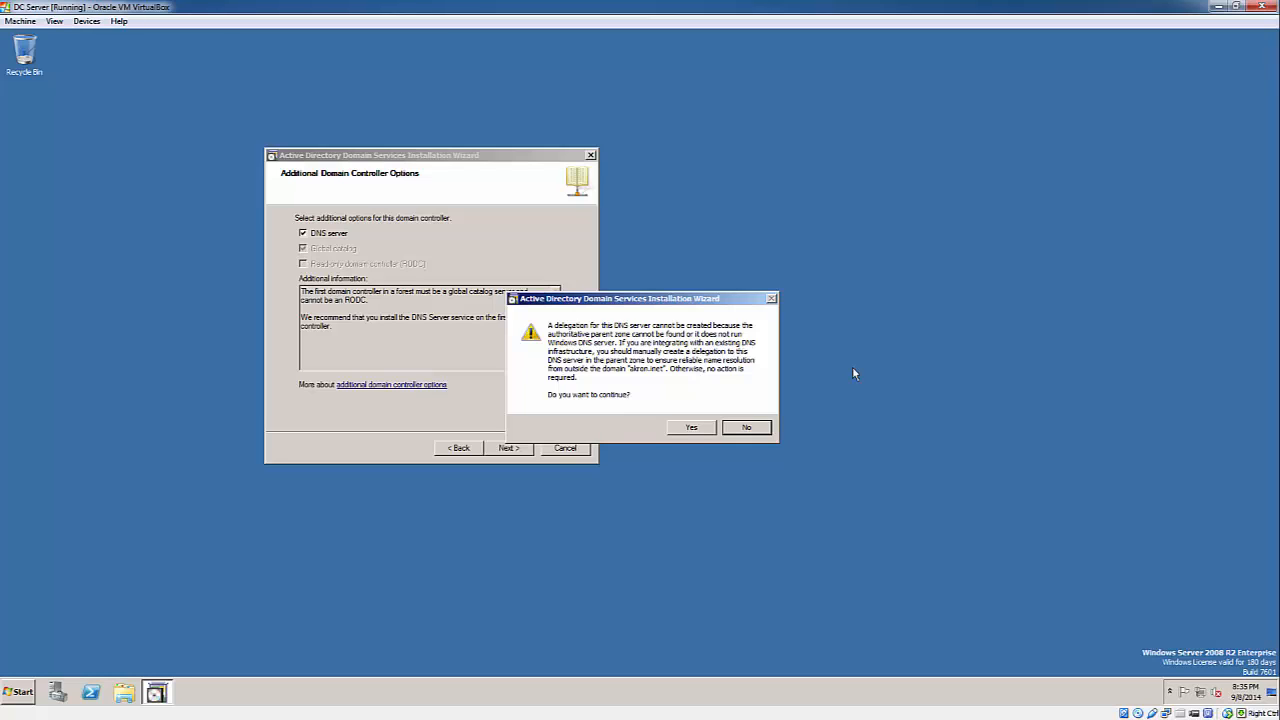
click(691, 429)
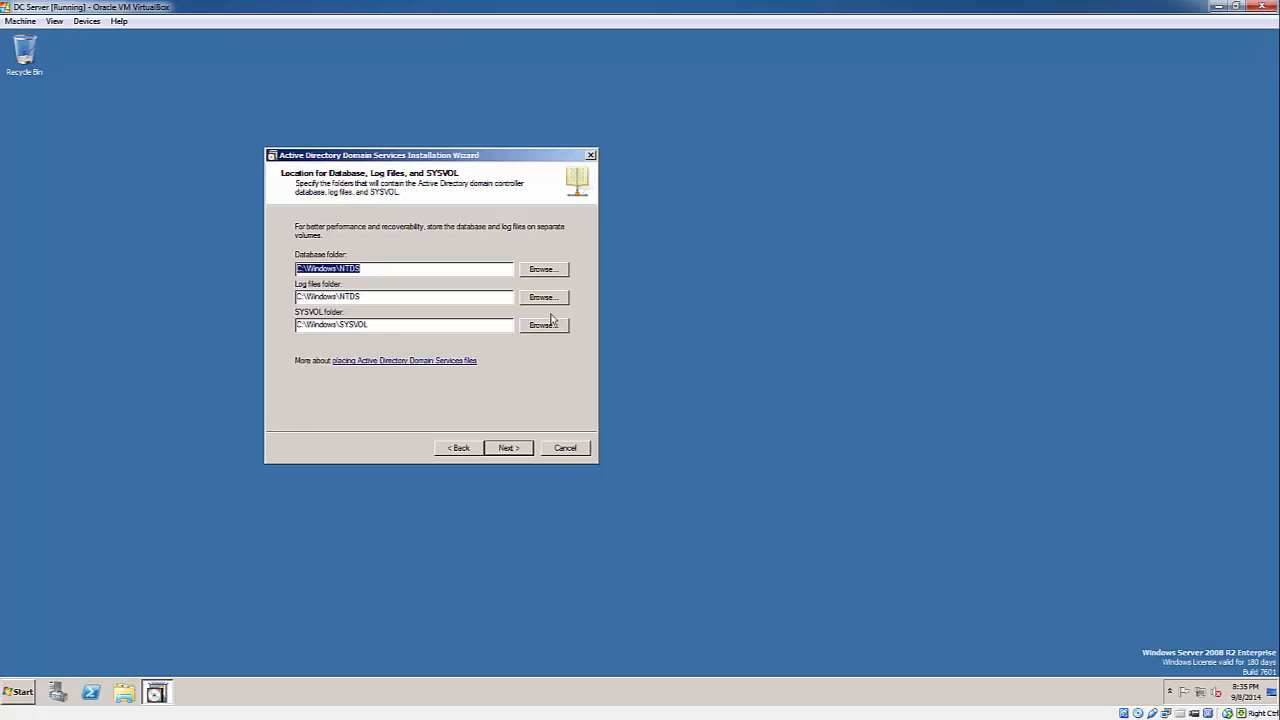
- Keep the default database, log and SYSVOL folders and enter the Restore Mode password twice
click(542, 269)
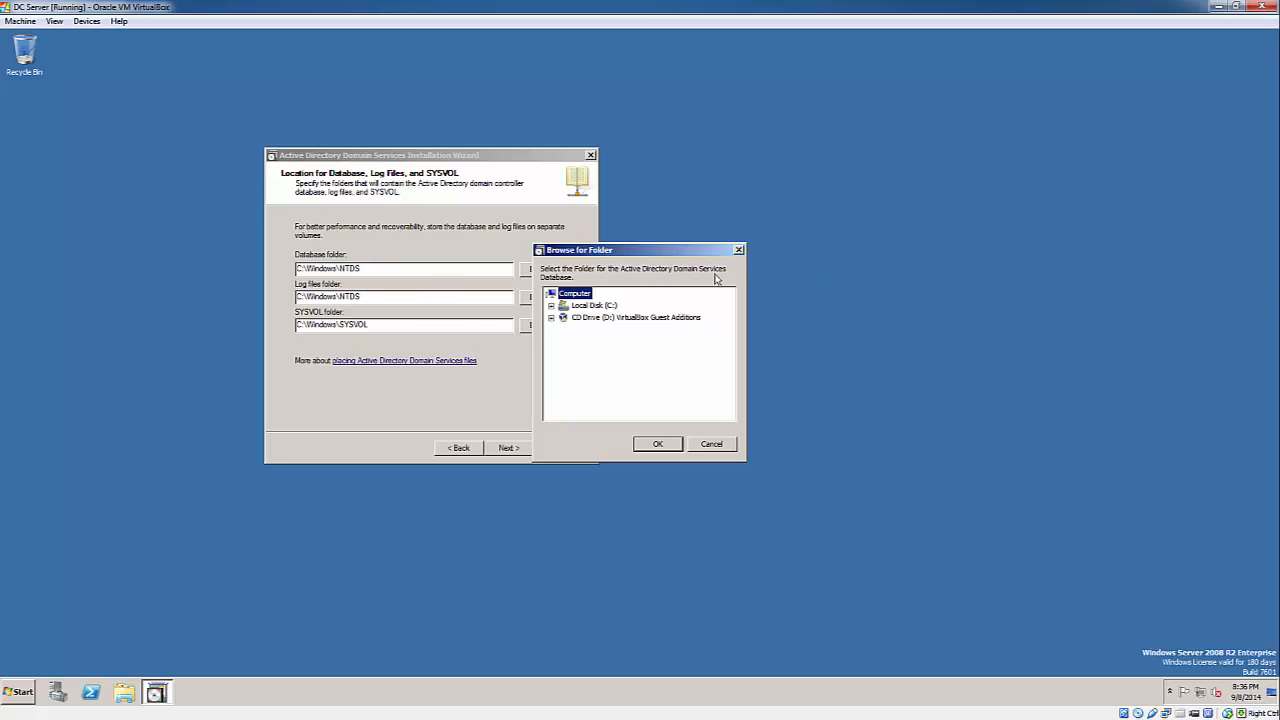
click(708, 446)
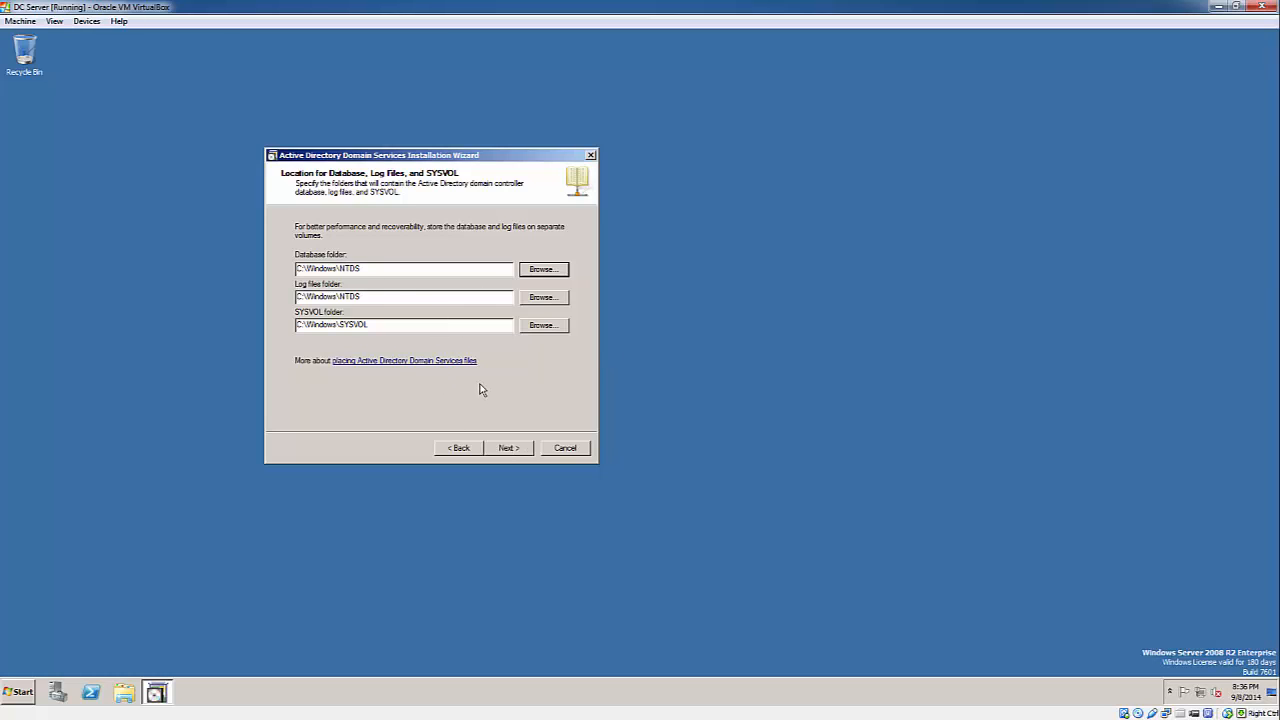
click(510, 449)
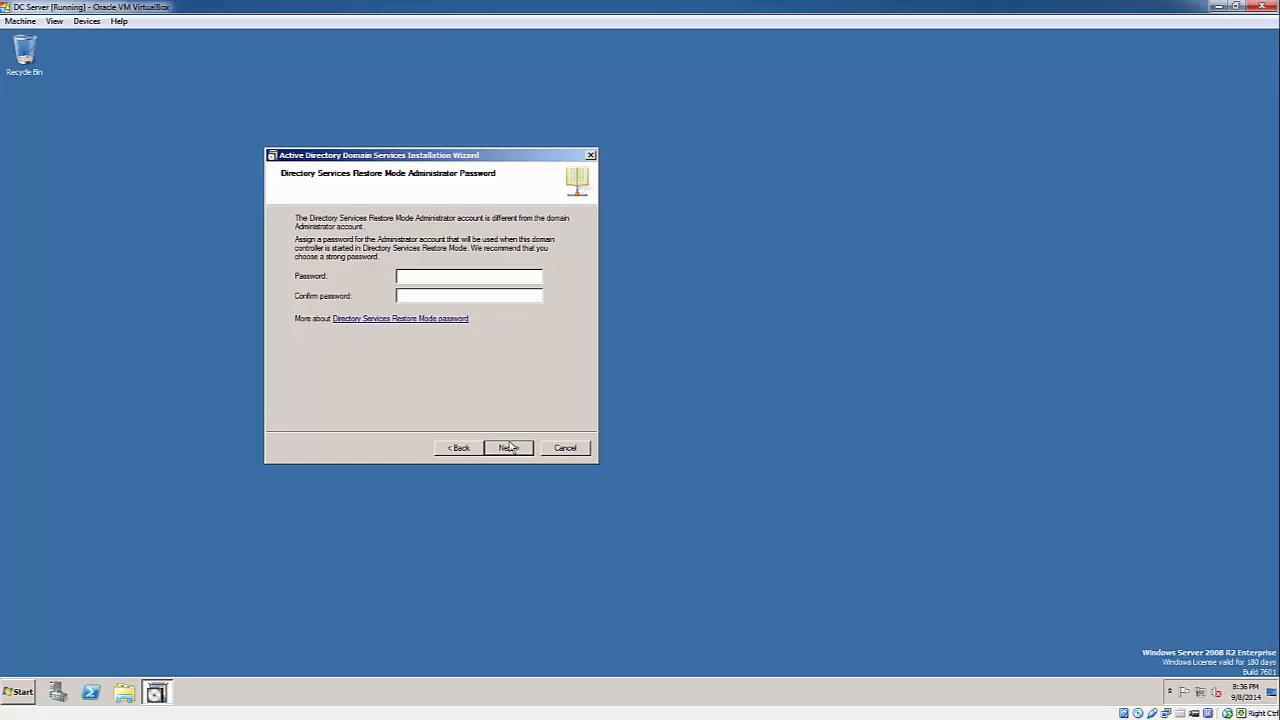
text(Pa$$w0rdPa$$w0rd)
click(509, 447)
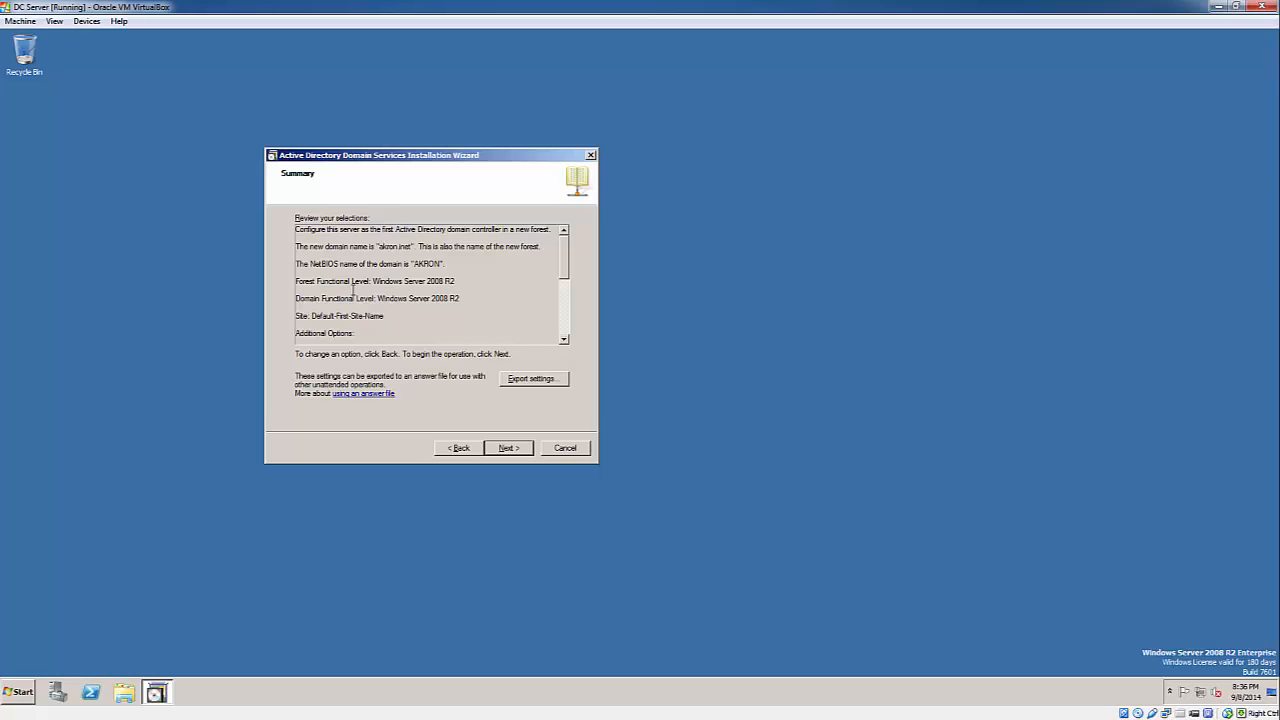
- Export the wizard settings to DC Setup.txt, then begin the Active Directory installation
click(540, 380)
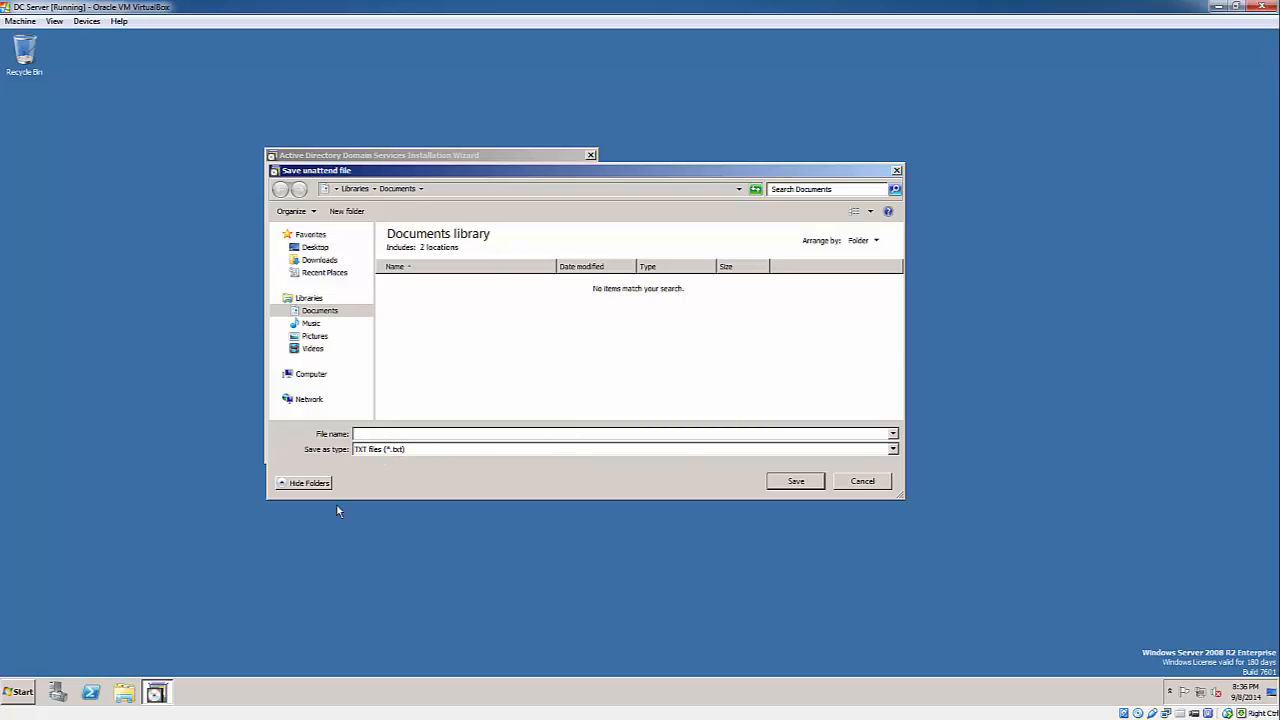
drag(584, 176, 632, 145)
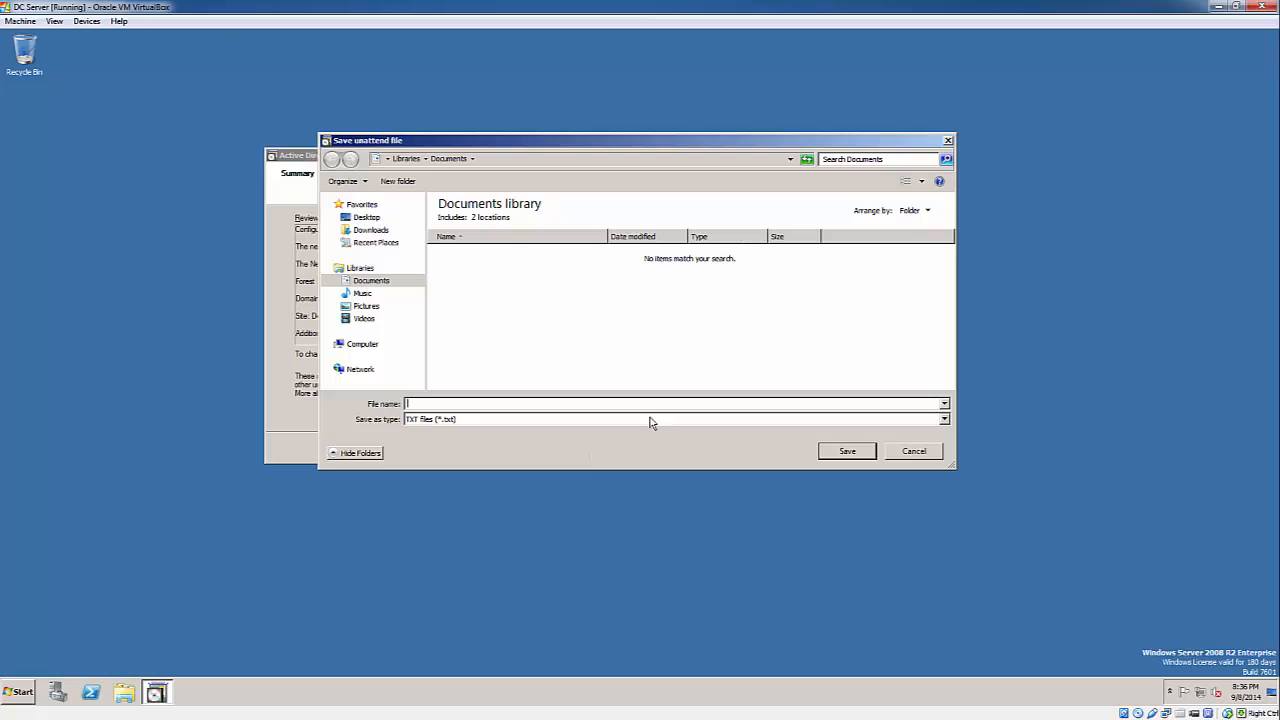
drag(587, 147, 601, 143)
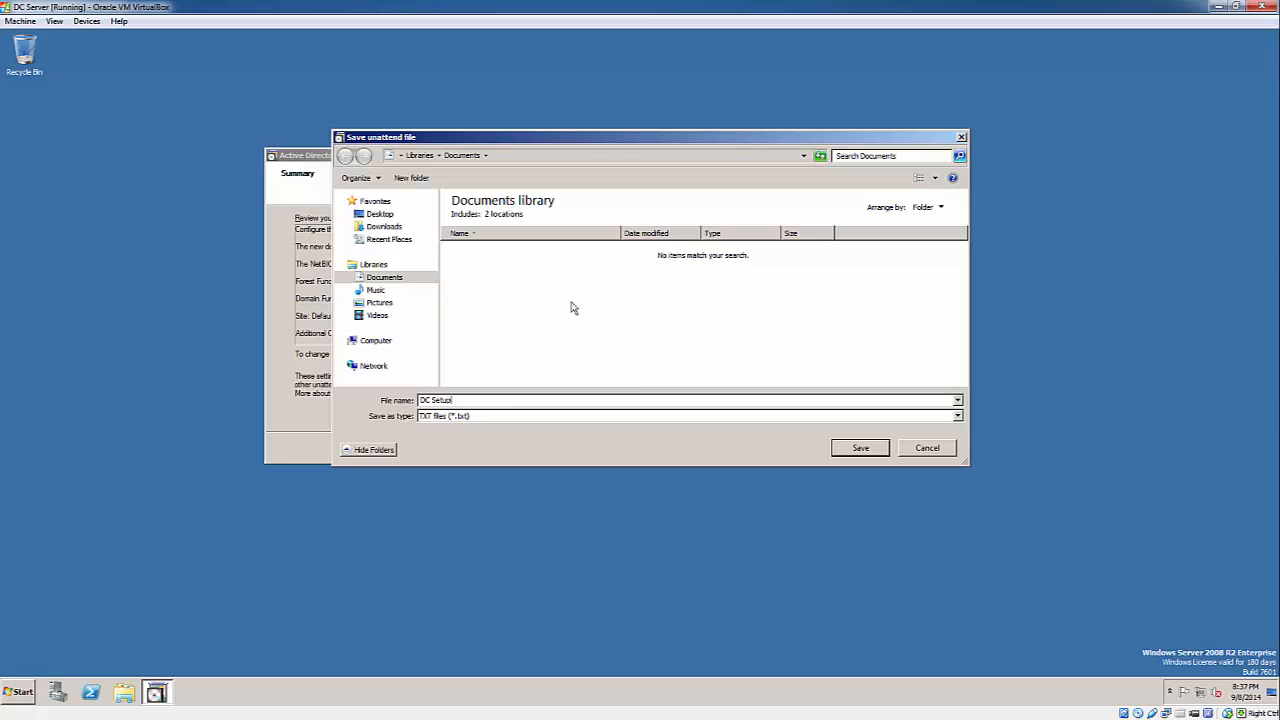
click(862, 451)
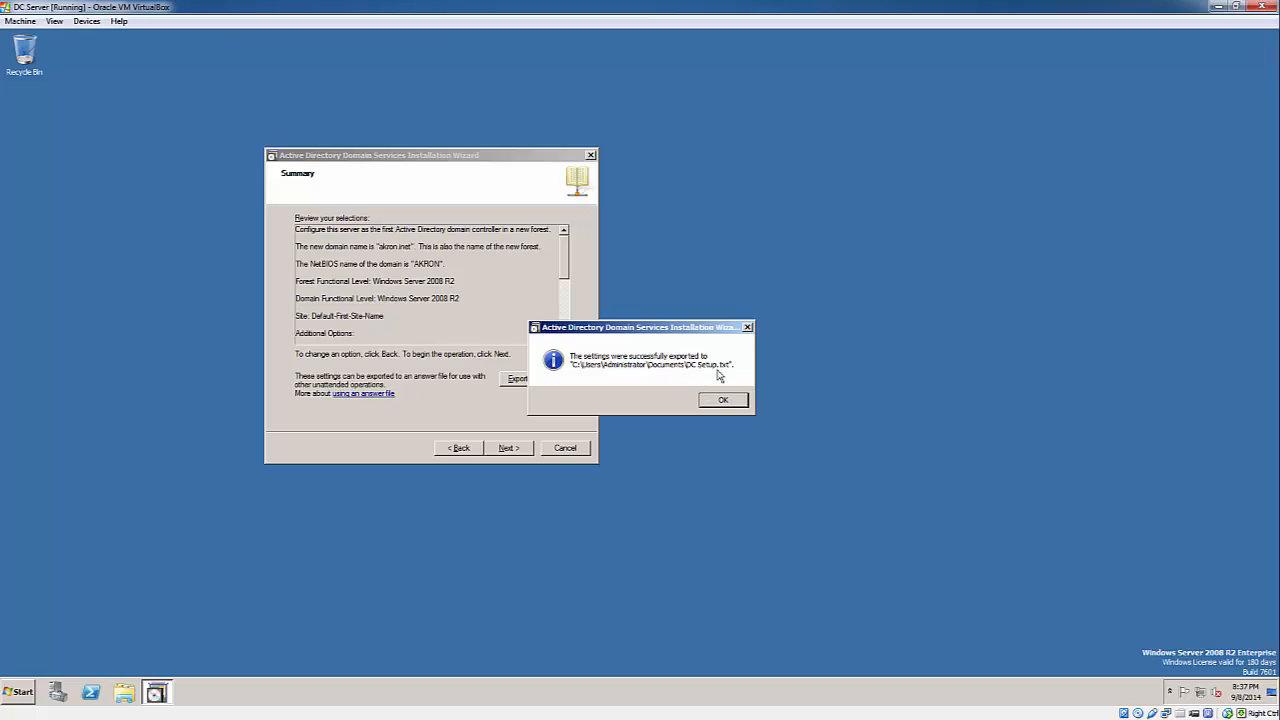
click(721, 401)
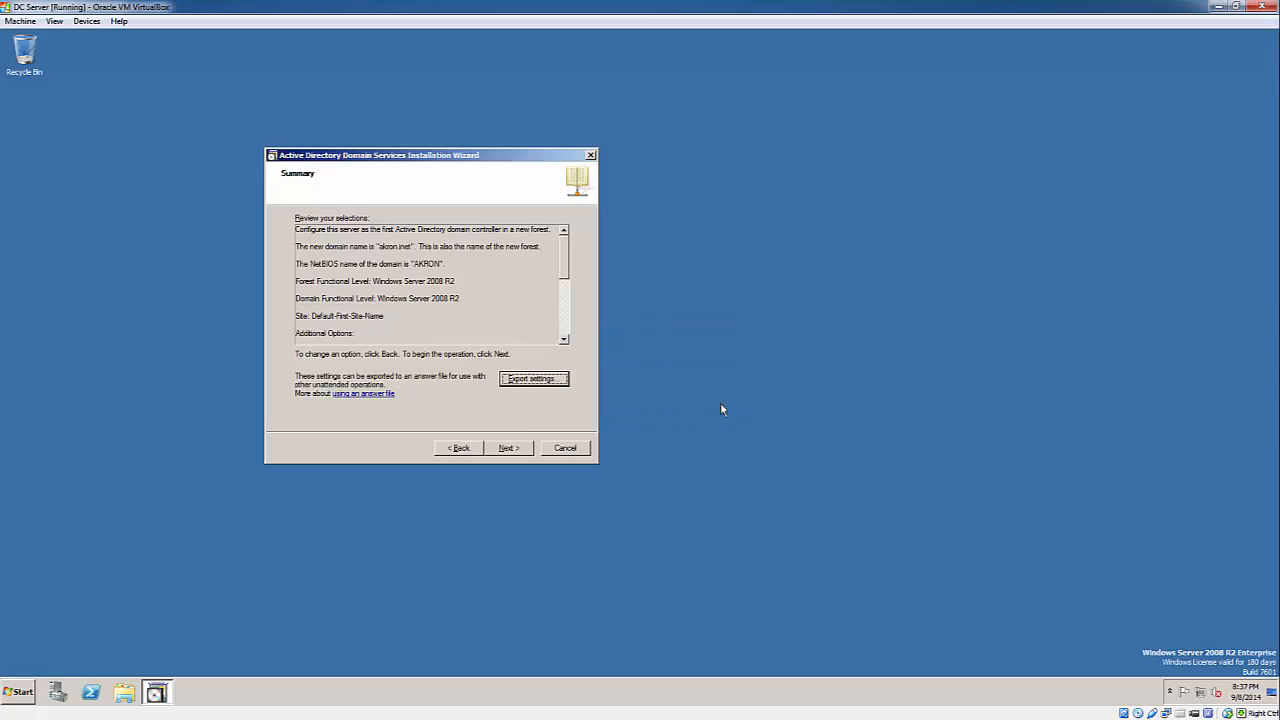
click(507, 448)
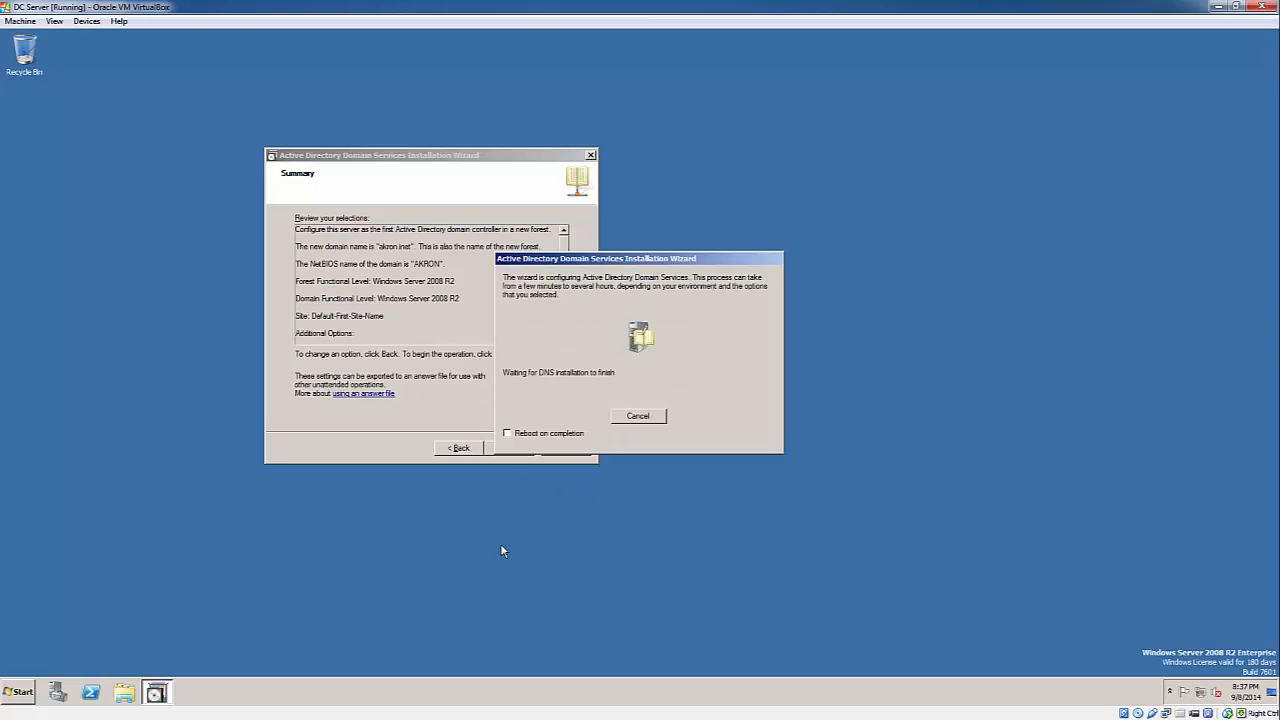
- Enable Reboot on completion and sign back in as Administrator after the restart
click(518, 438)
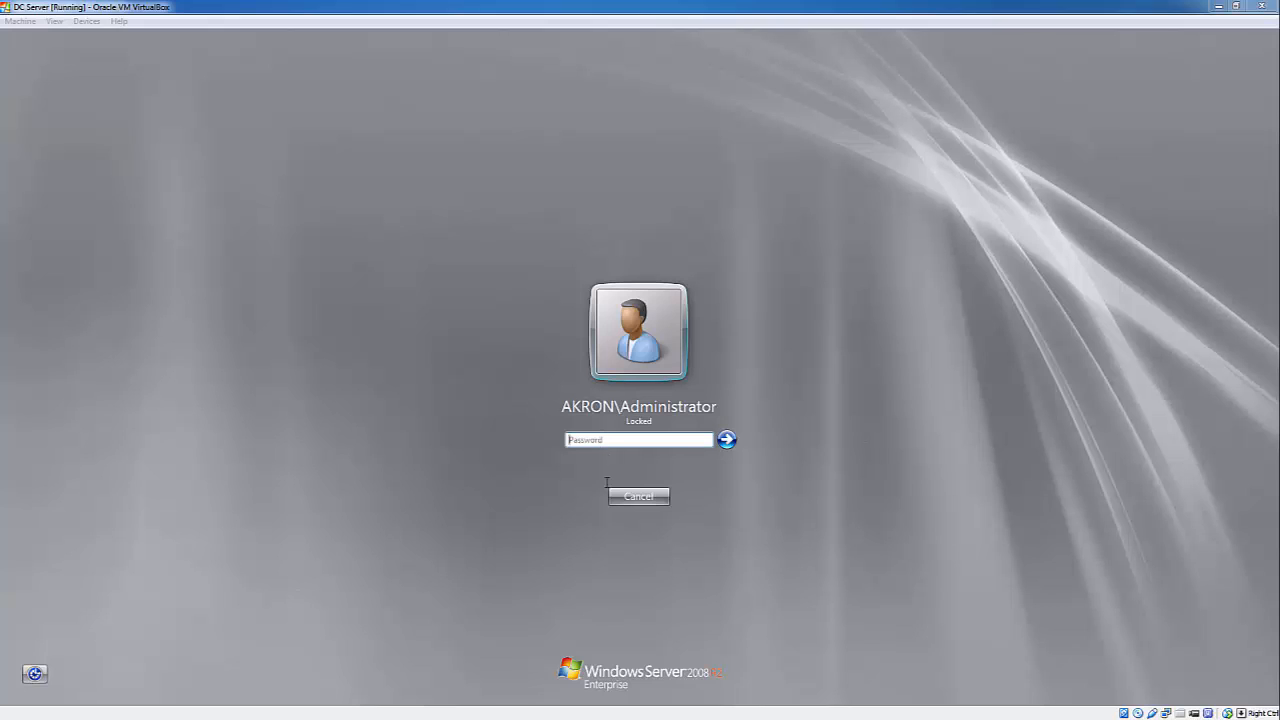
click(626, 441)
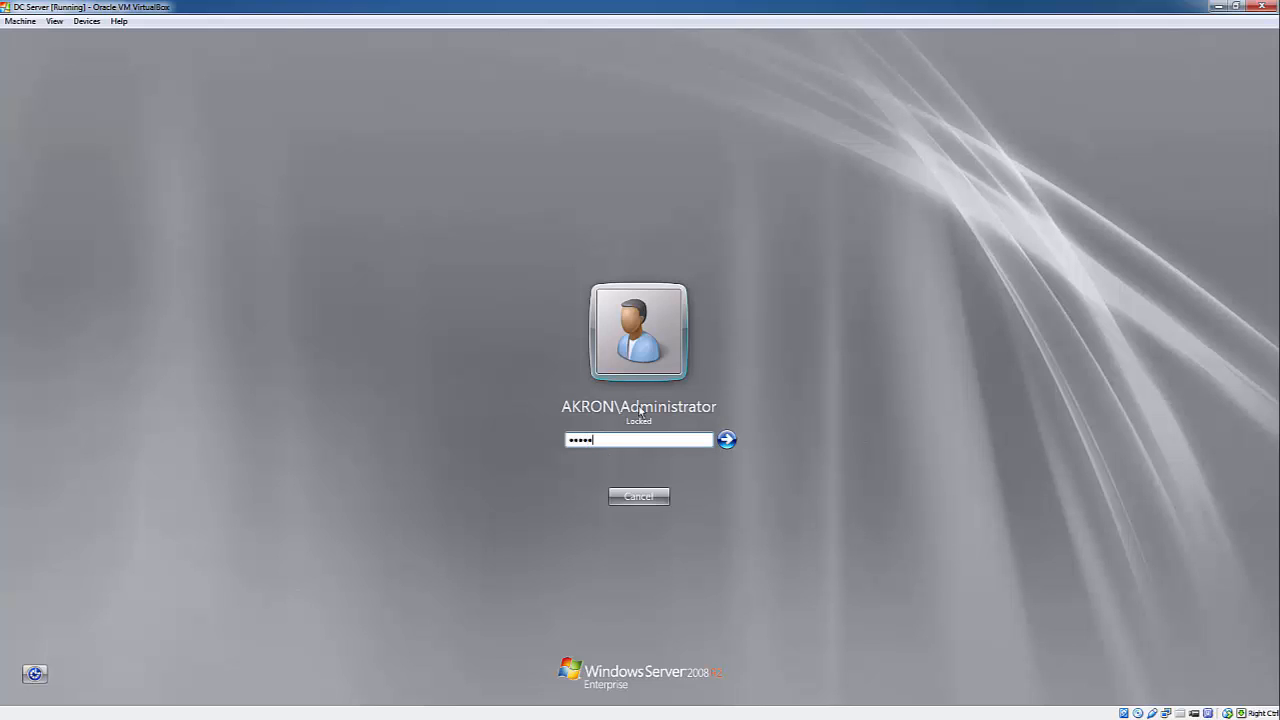
key(Return)
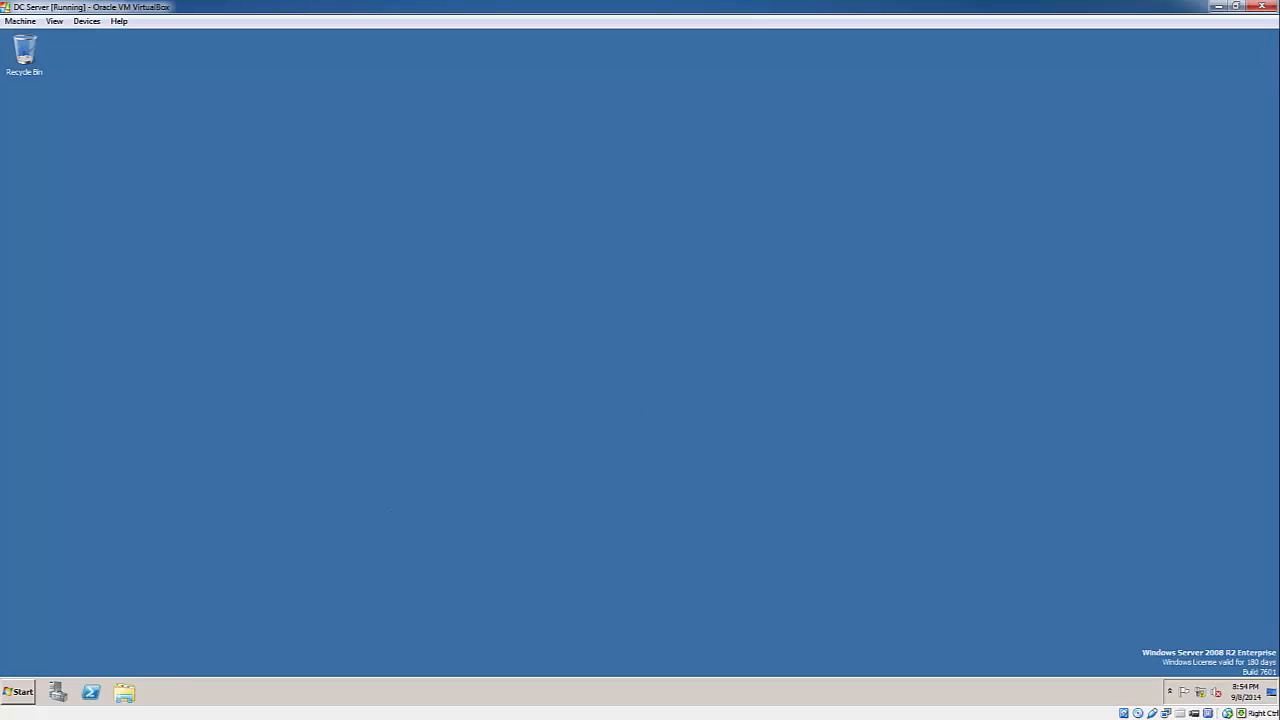
- Glance at Devices and Printers from the Start menu, close it, and reopen Start
click(22, 694)
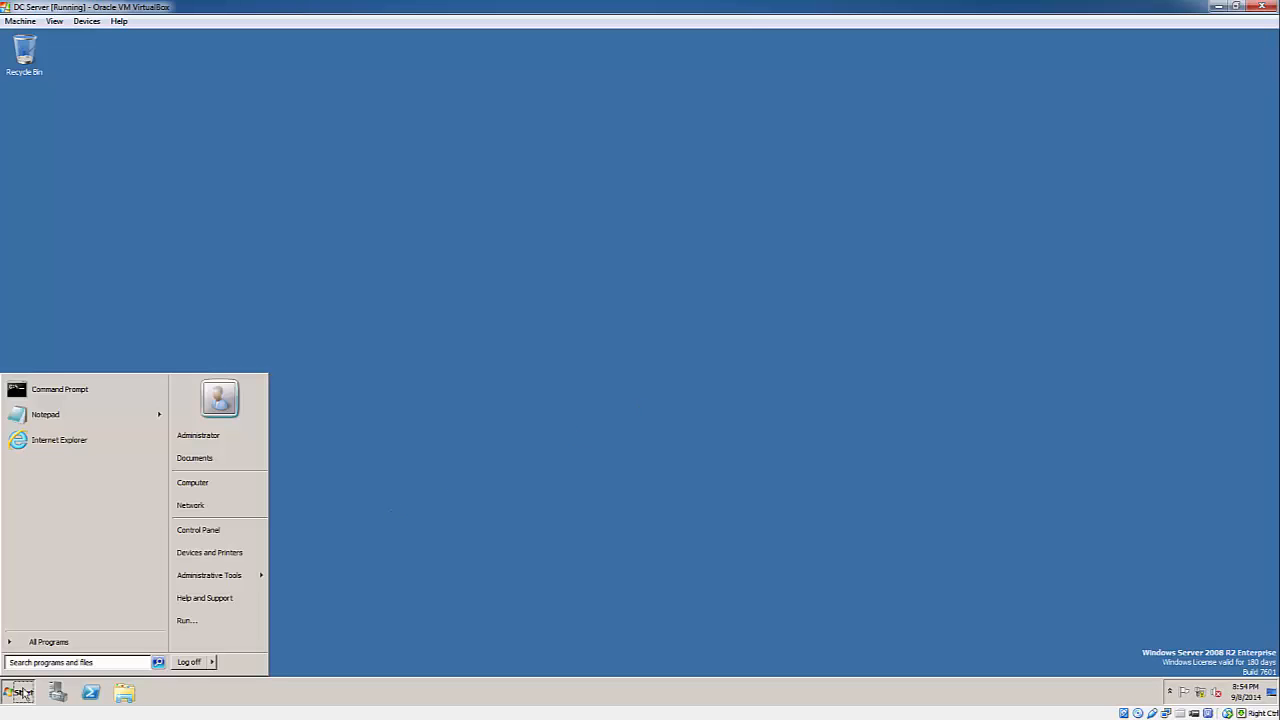
mouse_move(200, 578)
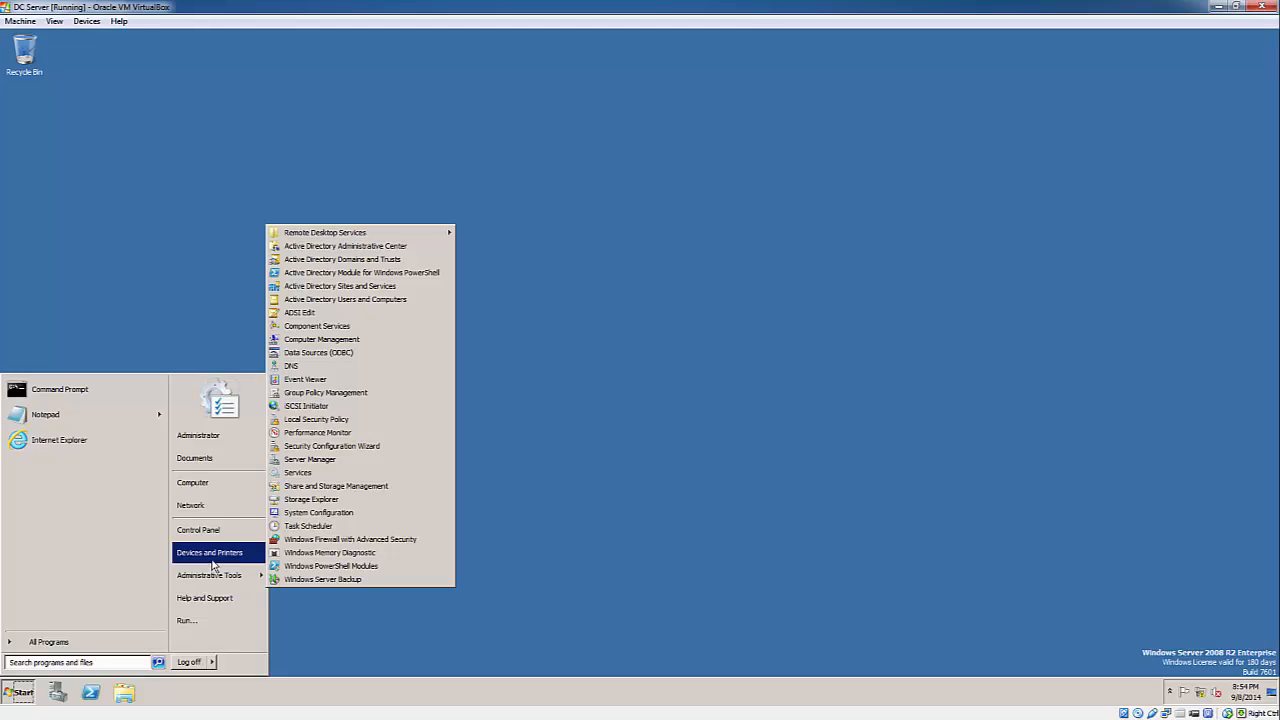
click(210, 553)
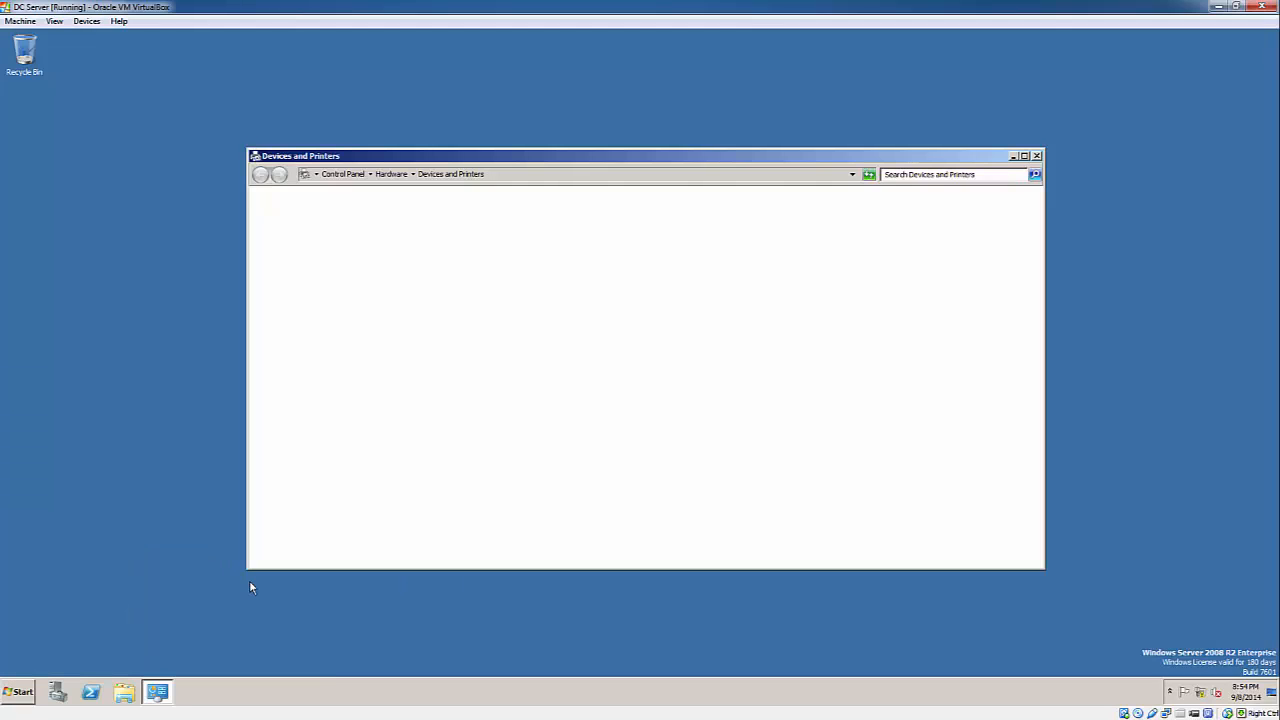
click(1036, 155)
click(8, 691)
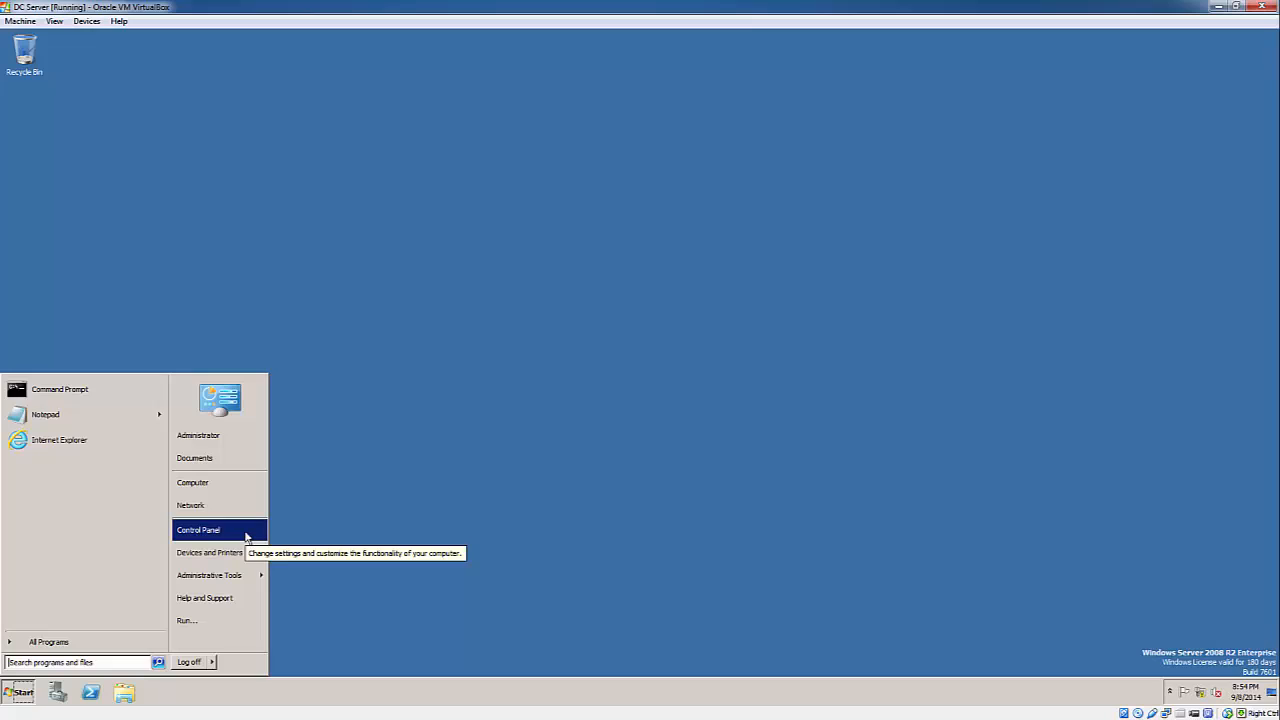
- Run ipconfig /all in a Command Prompt launched as administrator
right_click(72, 389)
click(112, 407)
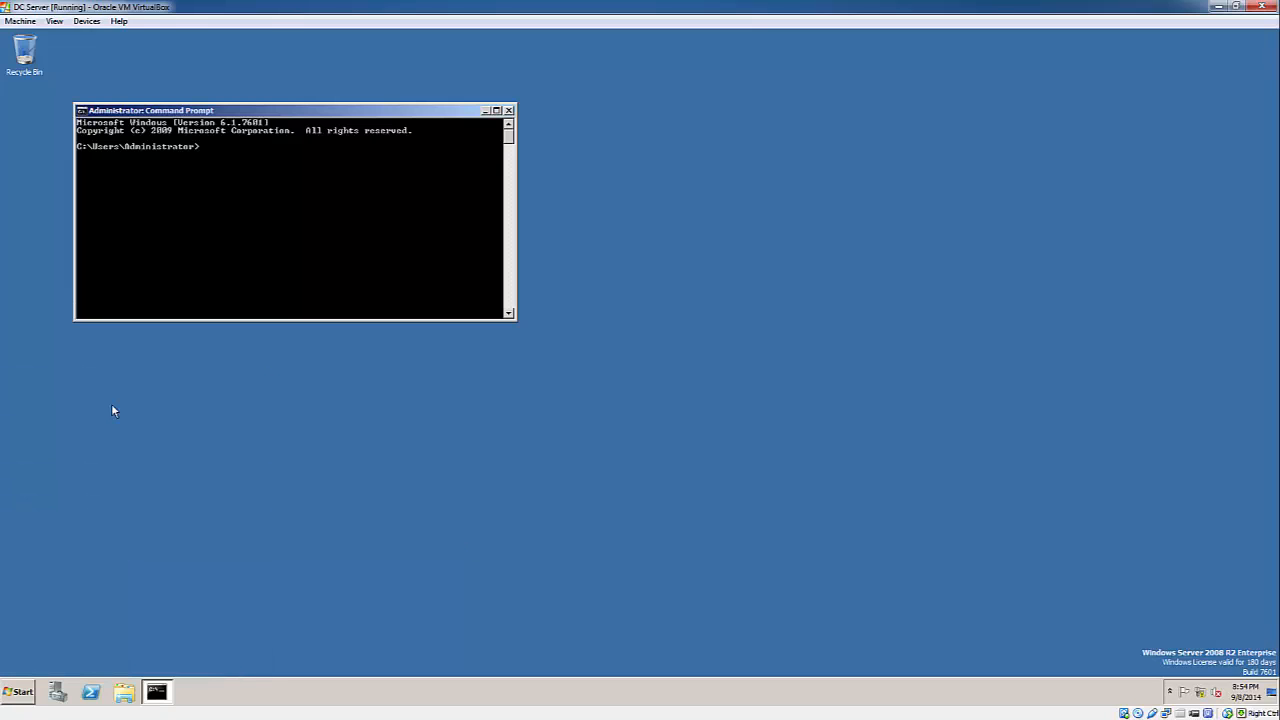
text(ip)
key(BackSpace)
text(config /all)
key(Return)
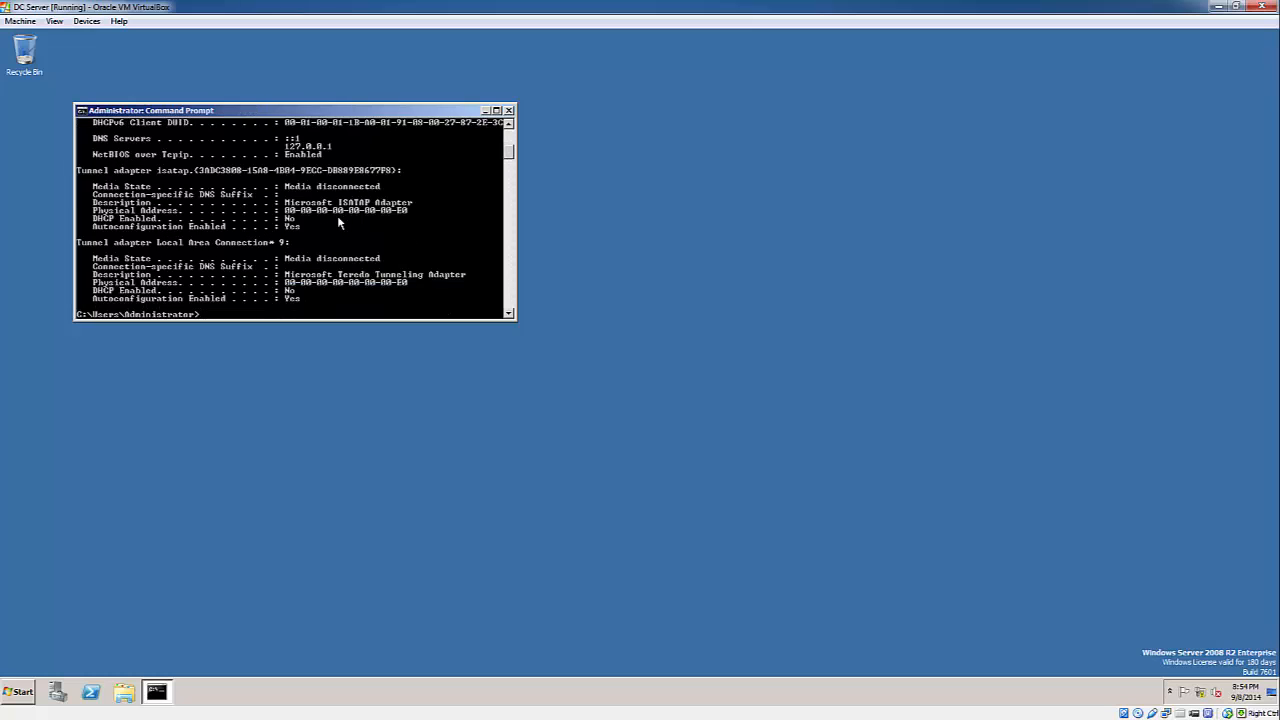
- Enlarge and review the output showing suffix akron.net and DNS 127.0.0.1, then close it
click(496, 111)
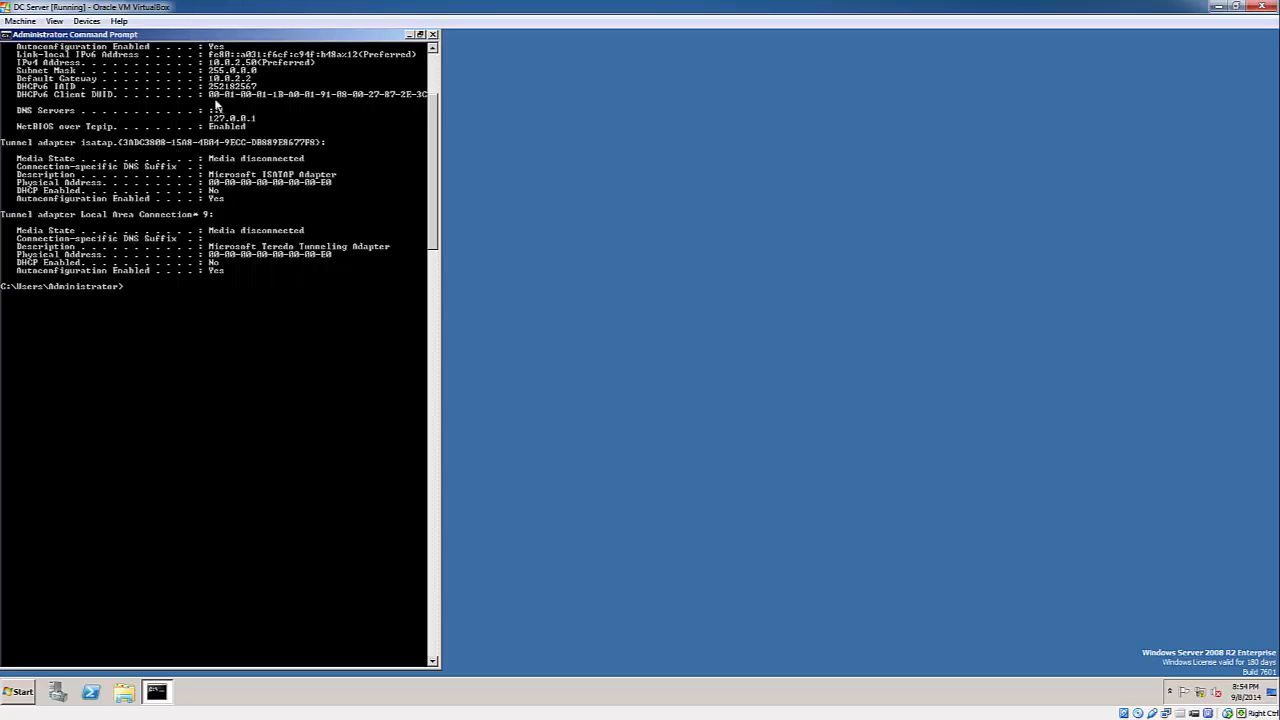
scroll(226, 224, up, 7)
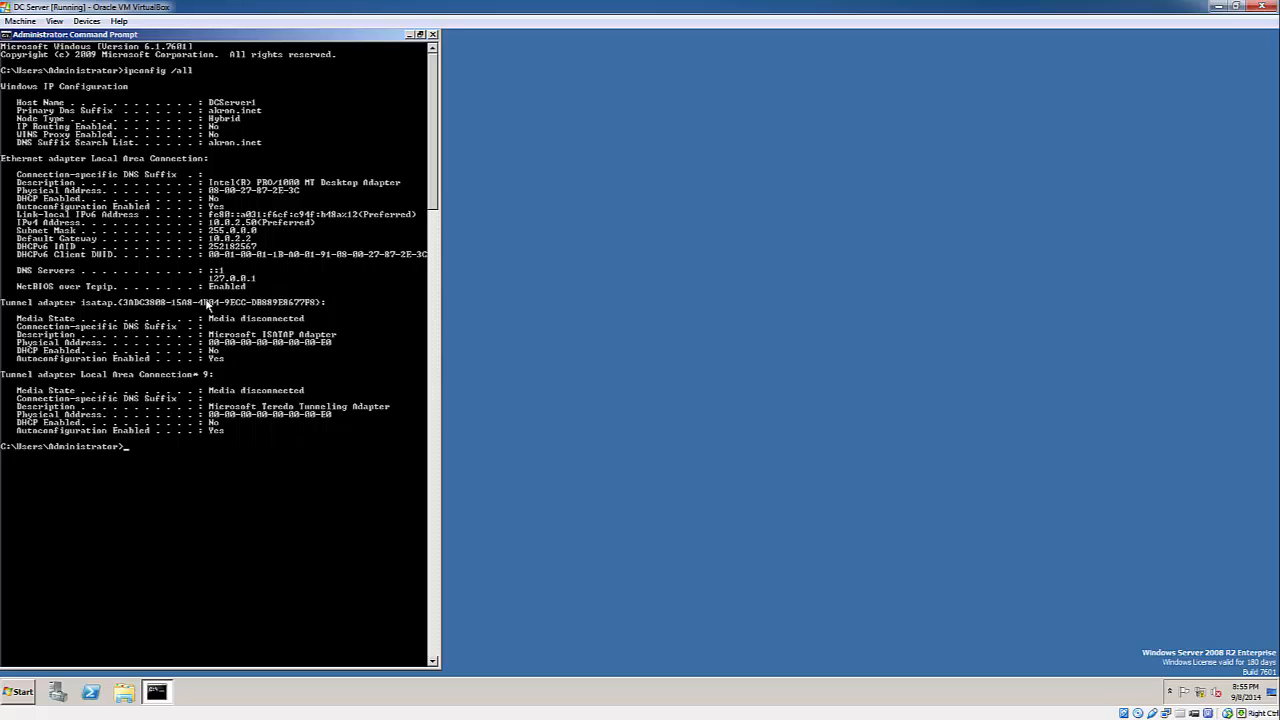
click(461, 159)
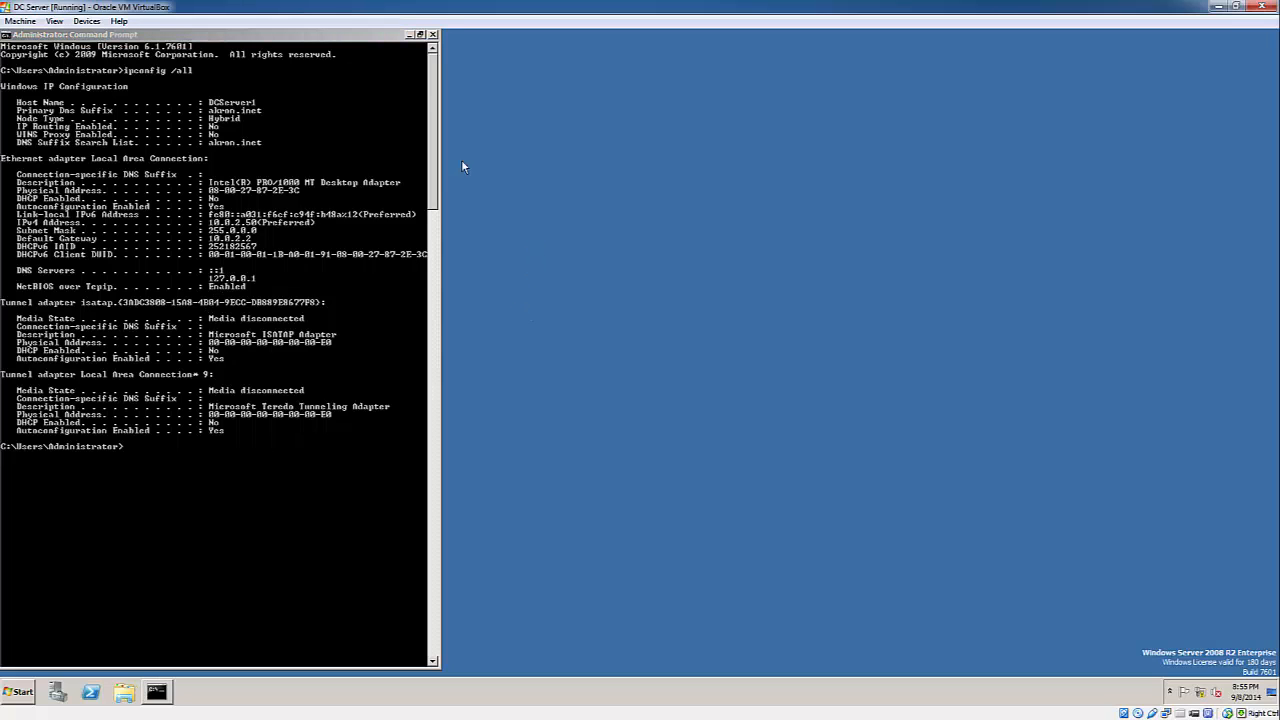
click(433, 35)
click(20, 691)
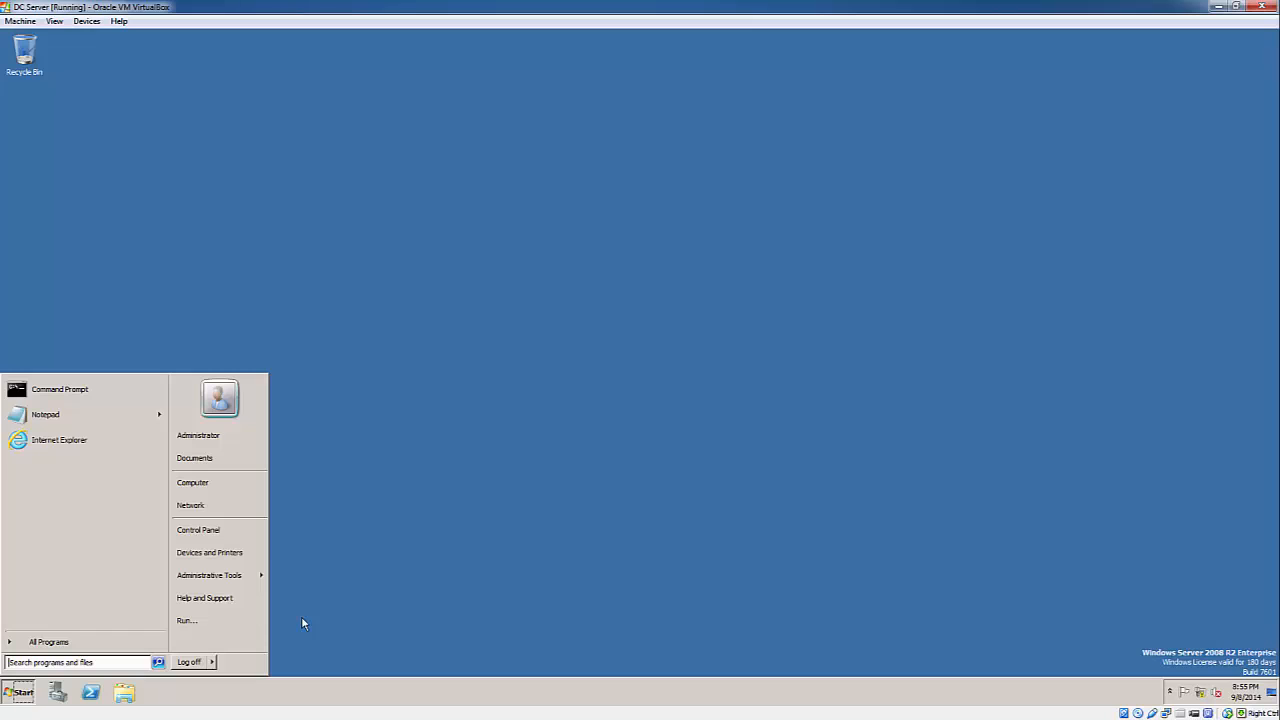
- Open Server Manager maximized and view the AD DS and DNS Server role summaries
click(64, 694)
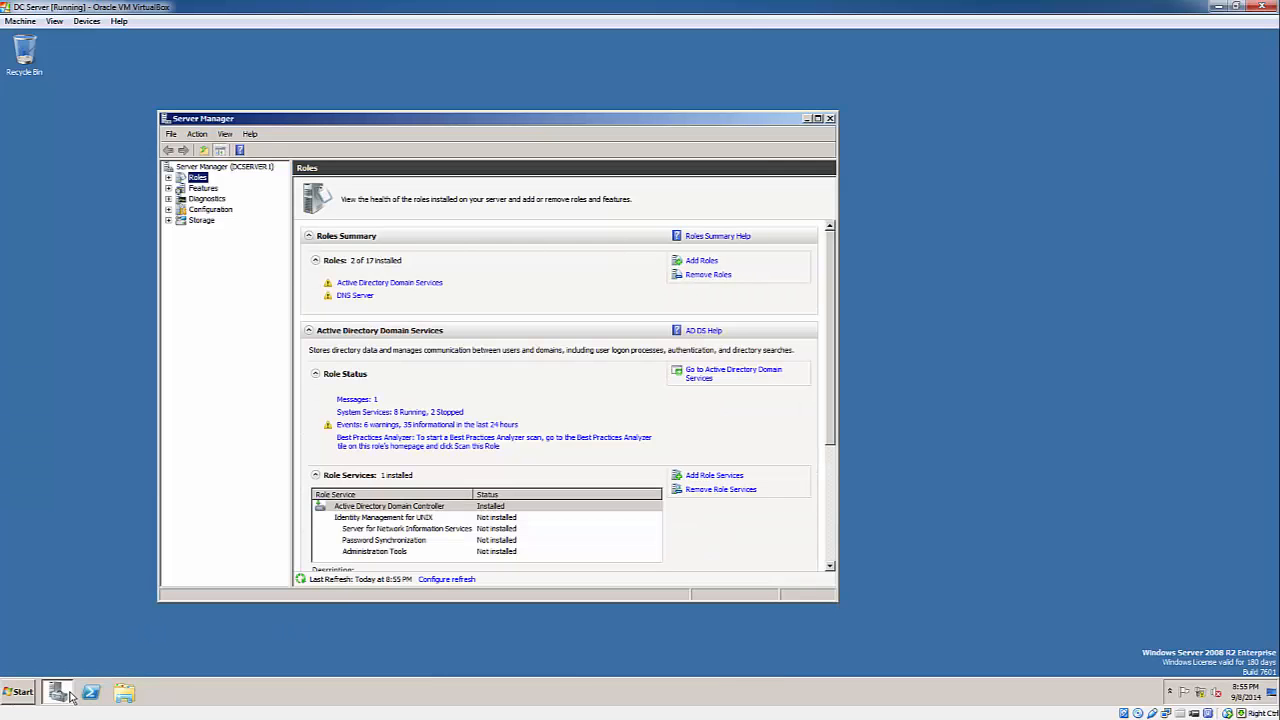
click(817, 118)
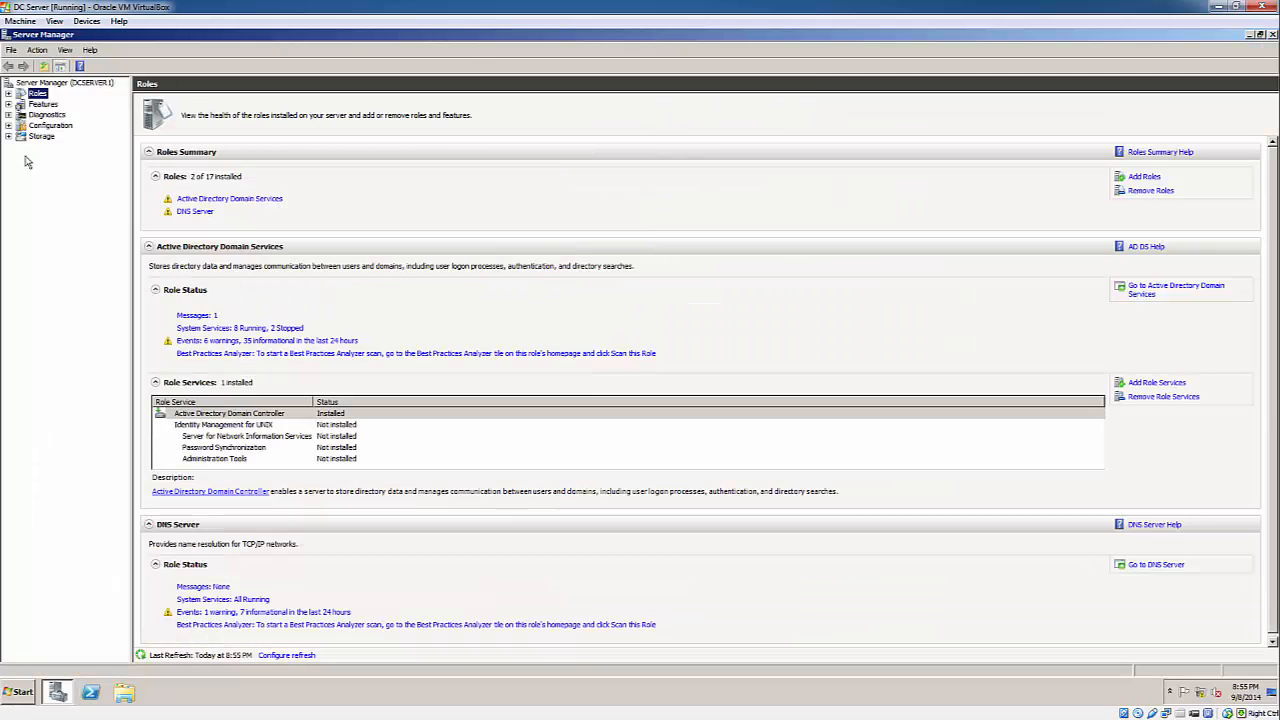
double_click(30, 94)
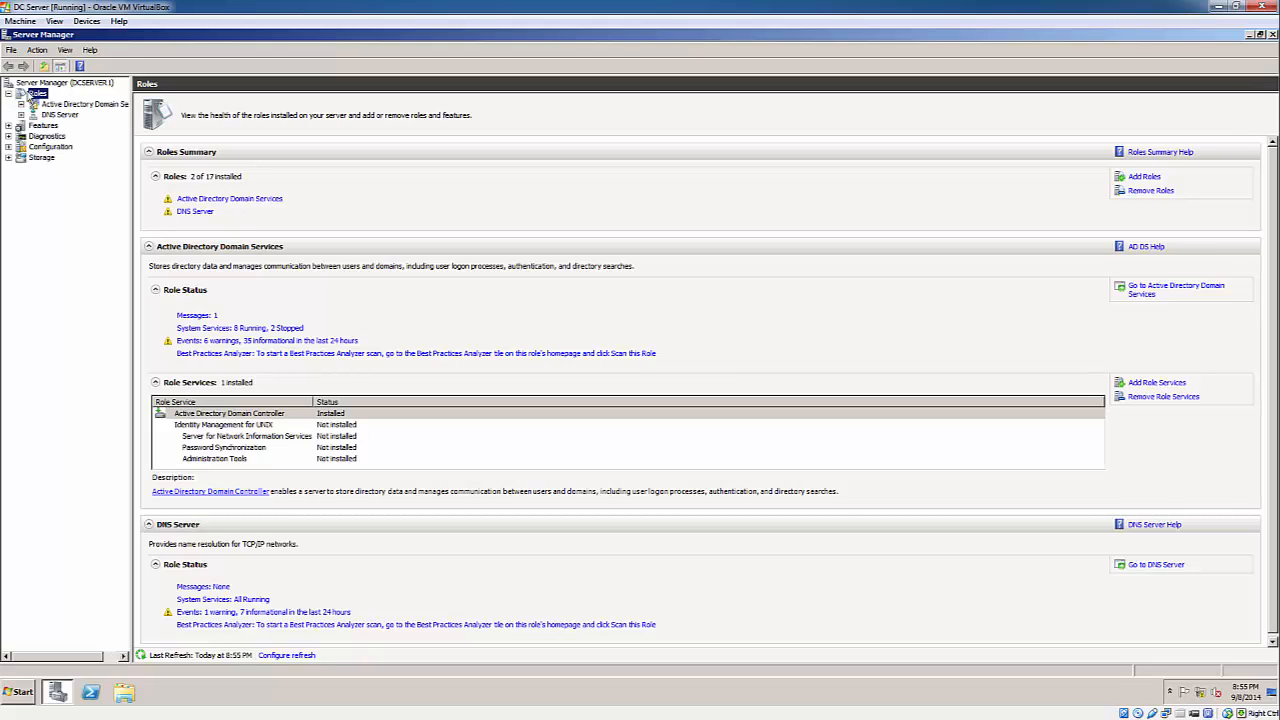
click(75, 104)
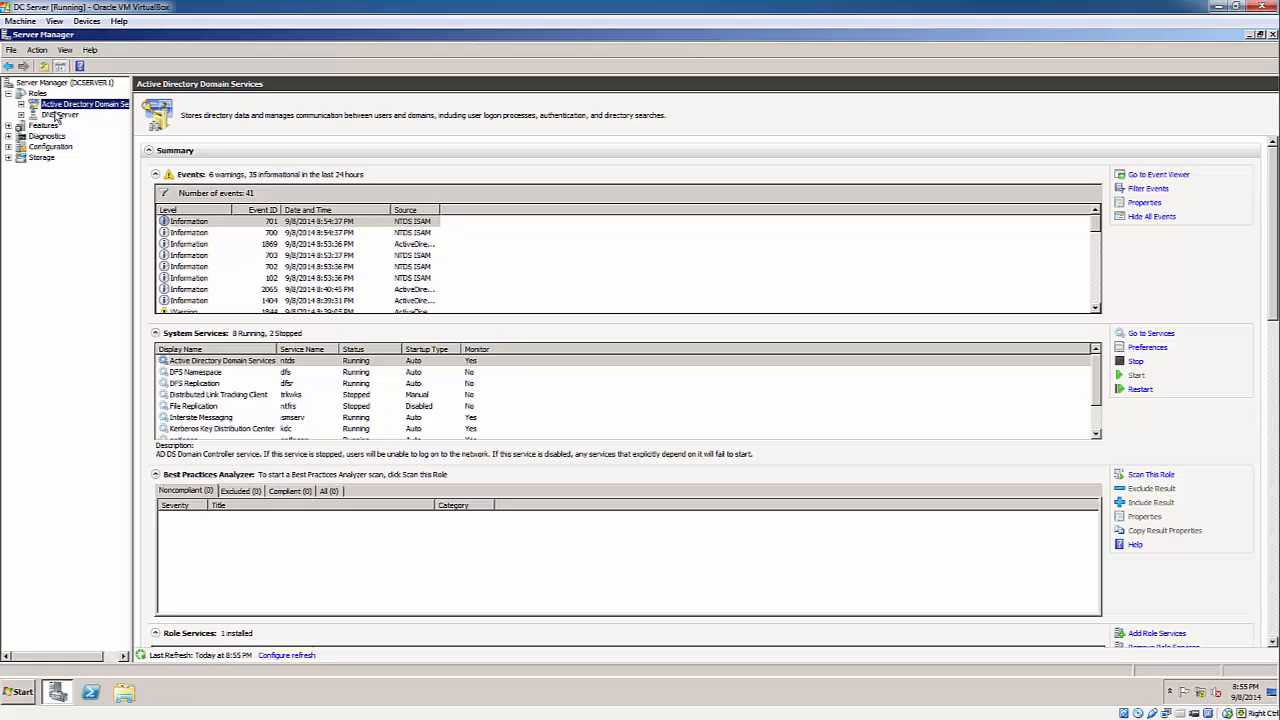
click(60, 114)
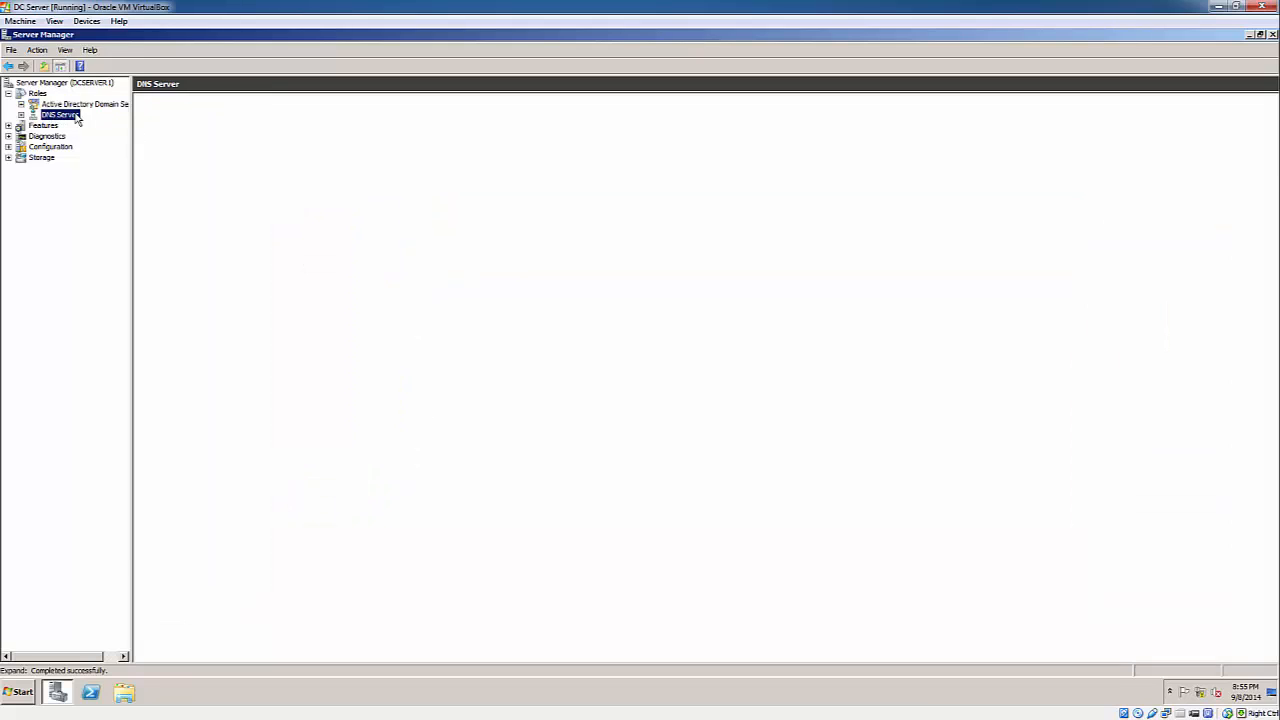
- Browse DCSERVER1's forward and reverse lookup zones under the DNS Server role
click(21, 115)
click(60, 125)
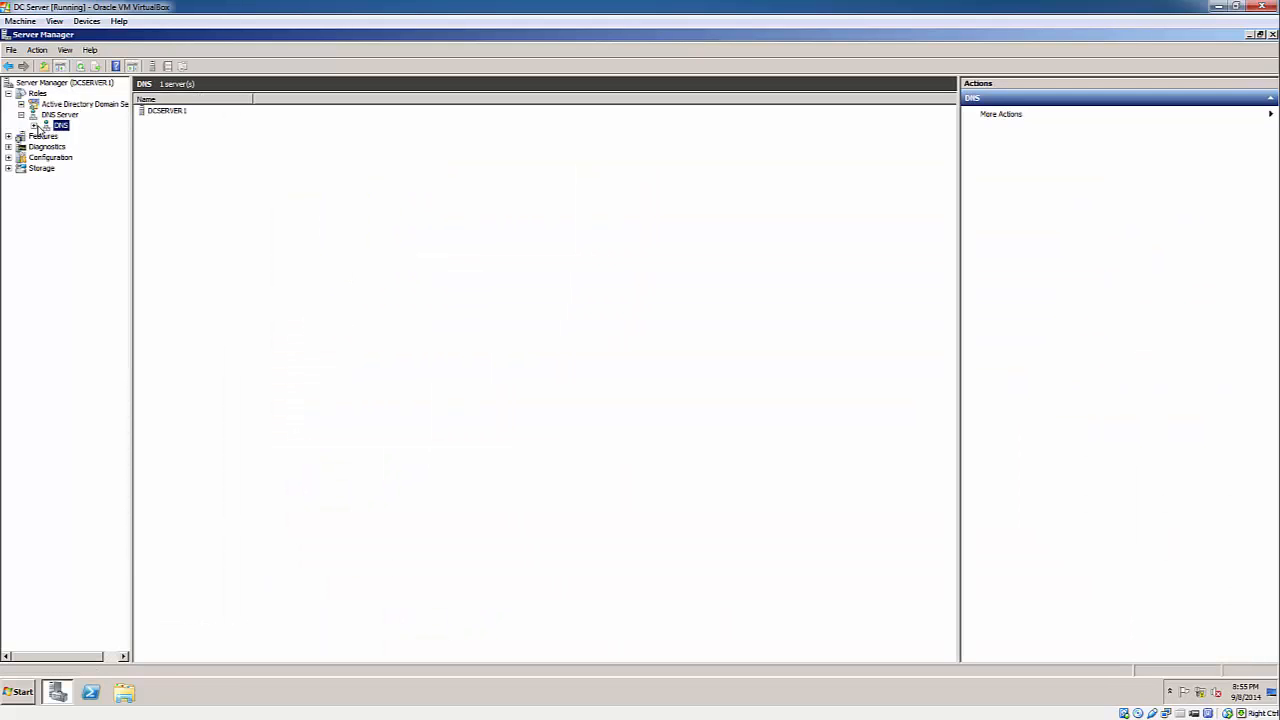
double_click(60, 137)
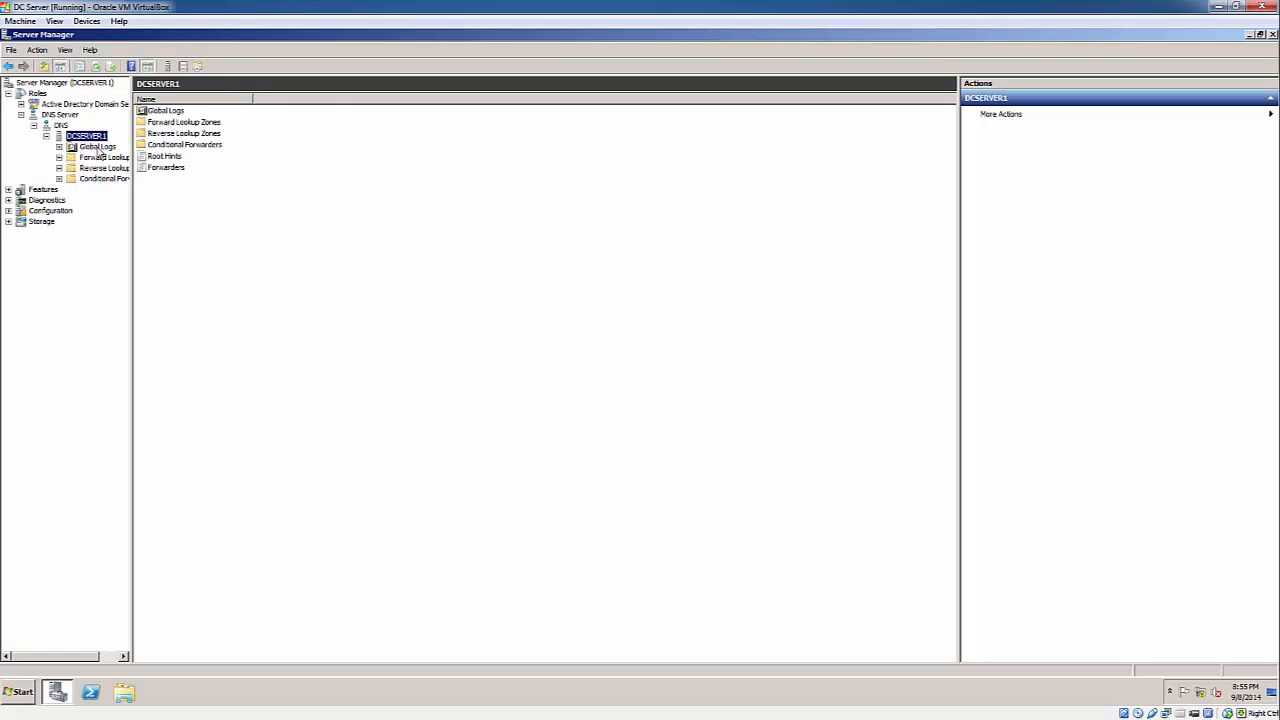
click(103, 157)
click(114, 169)
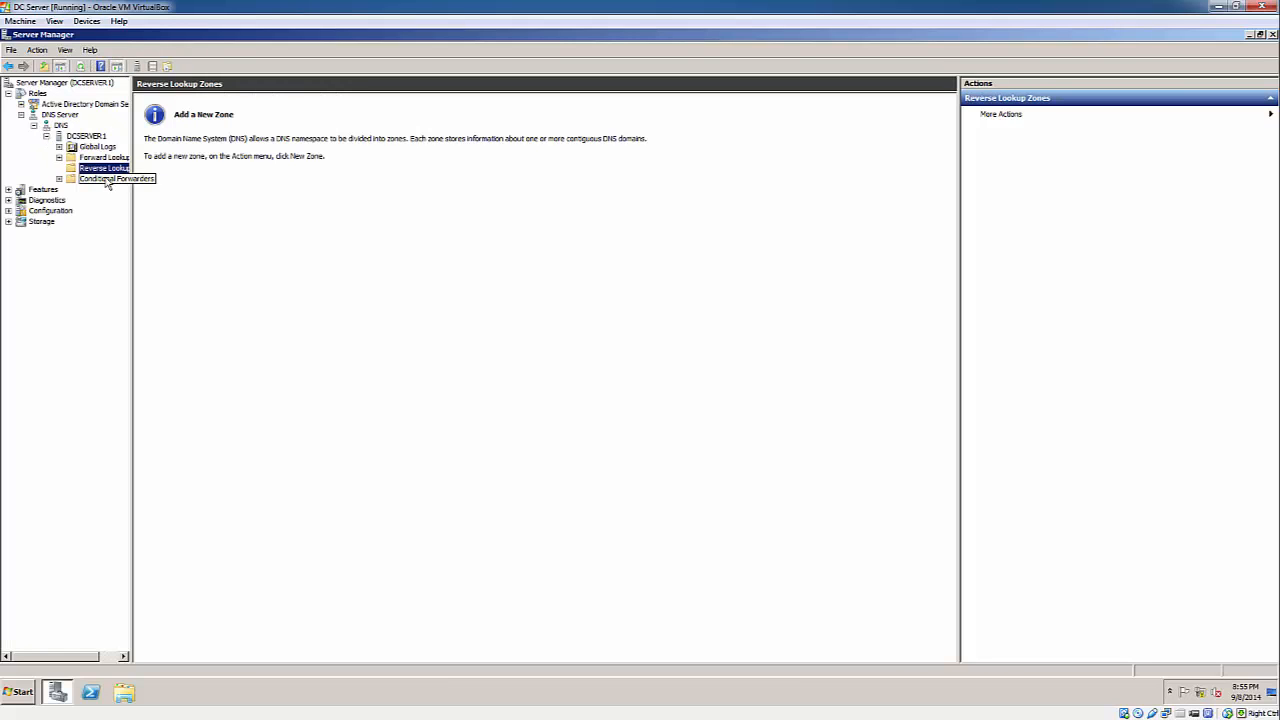
click(46, 136)
click(33, 125)
click(21, 115)
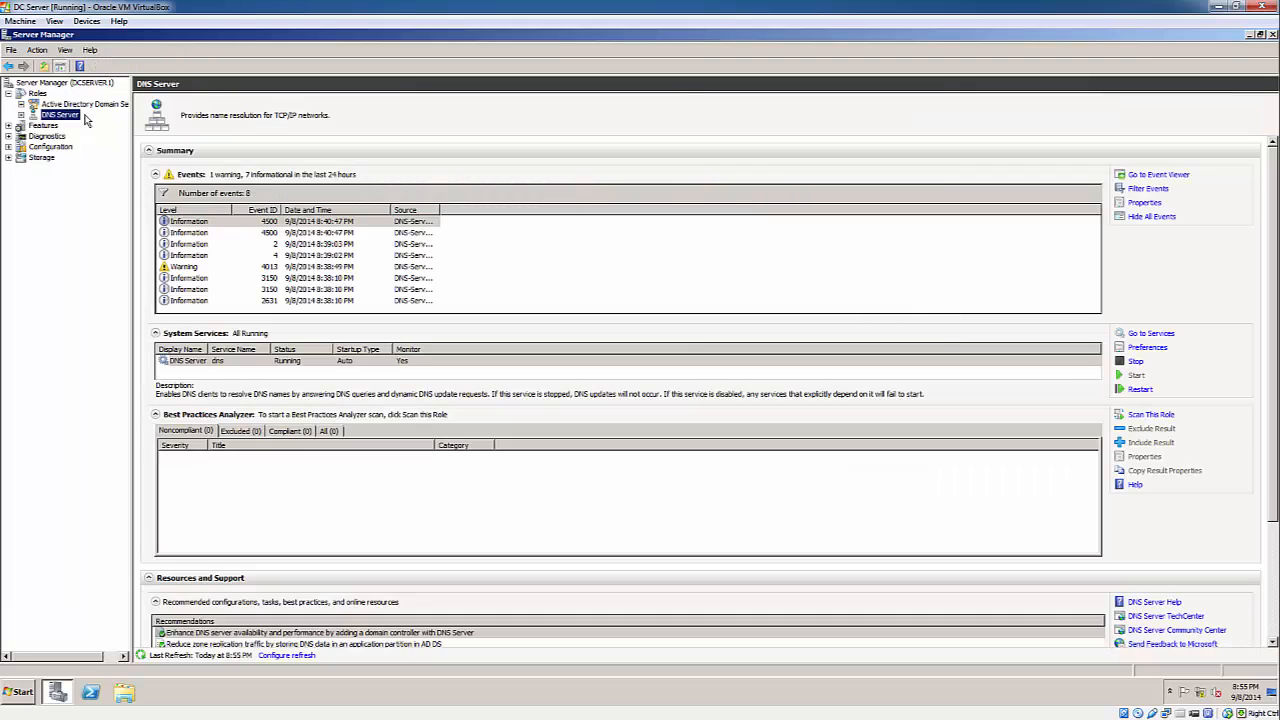
- View the akron.inet domain's containers in Active Directory, then close Server Manager
click(48, 104)
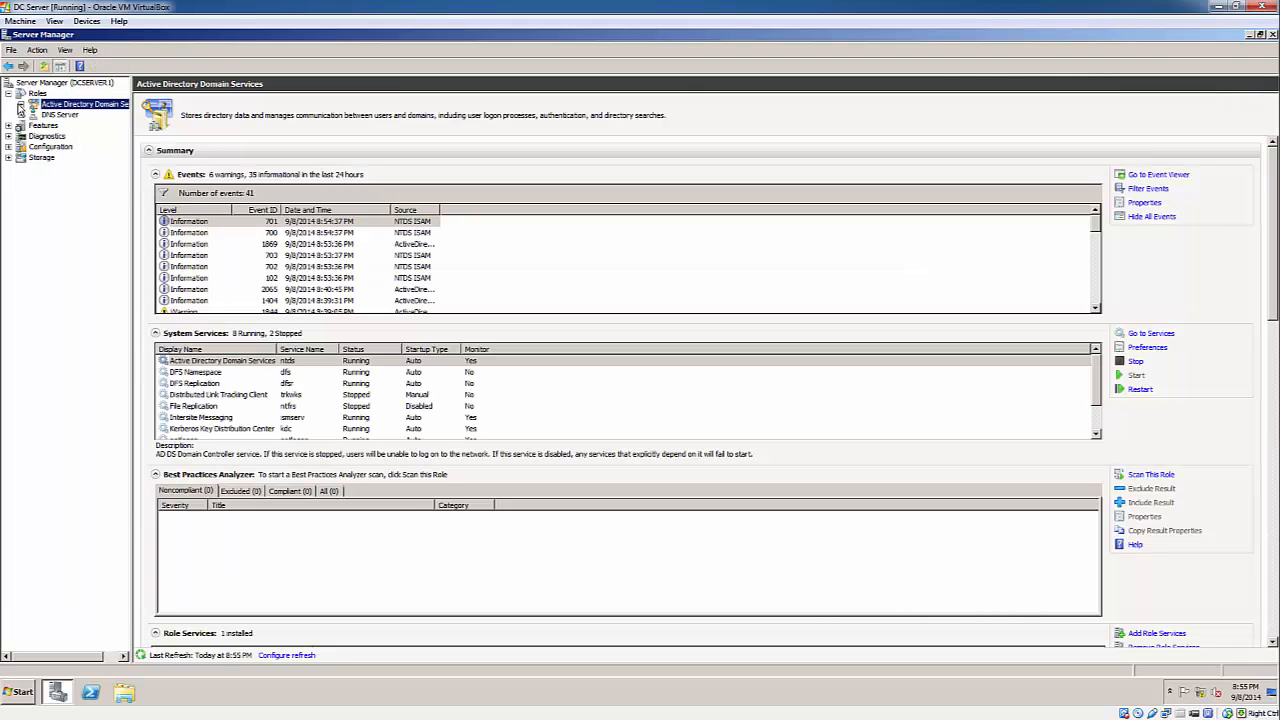
click(21, 104)
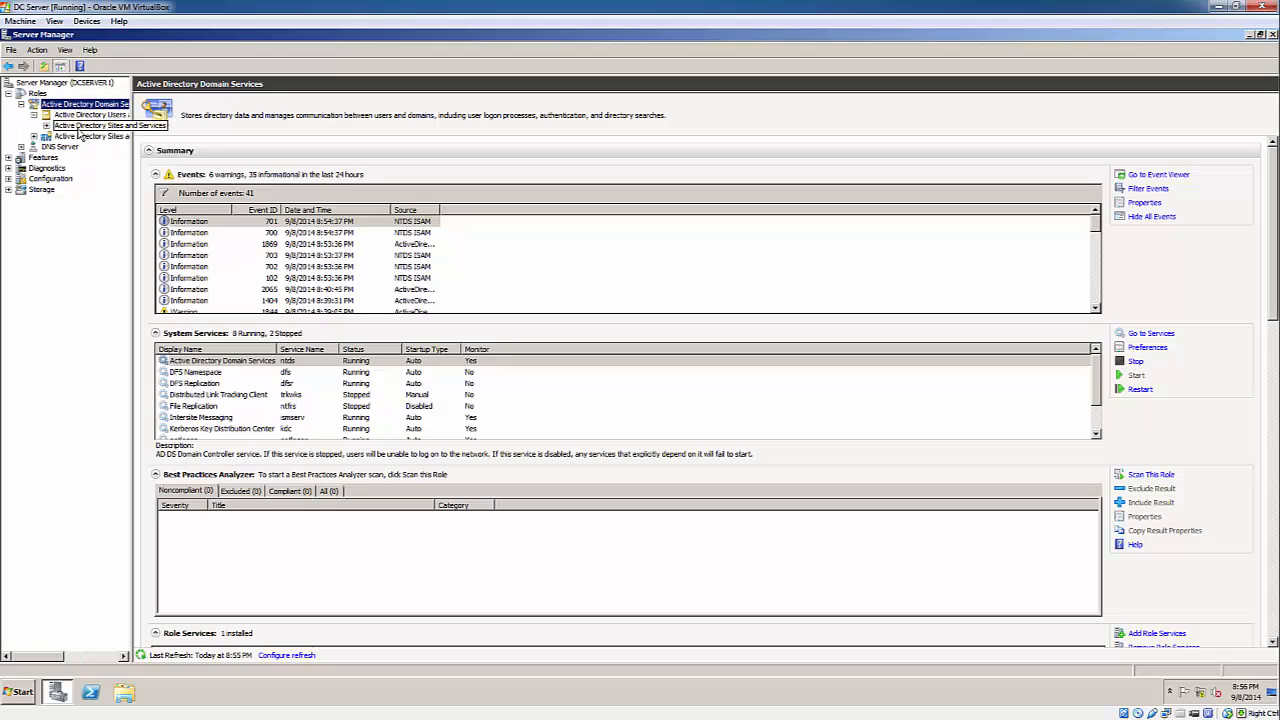
click(83, 126)
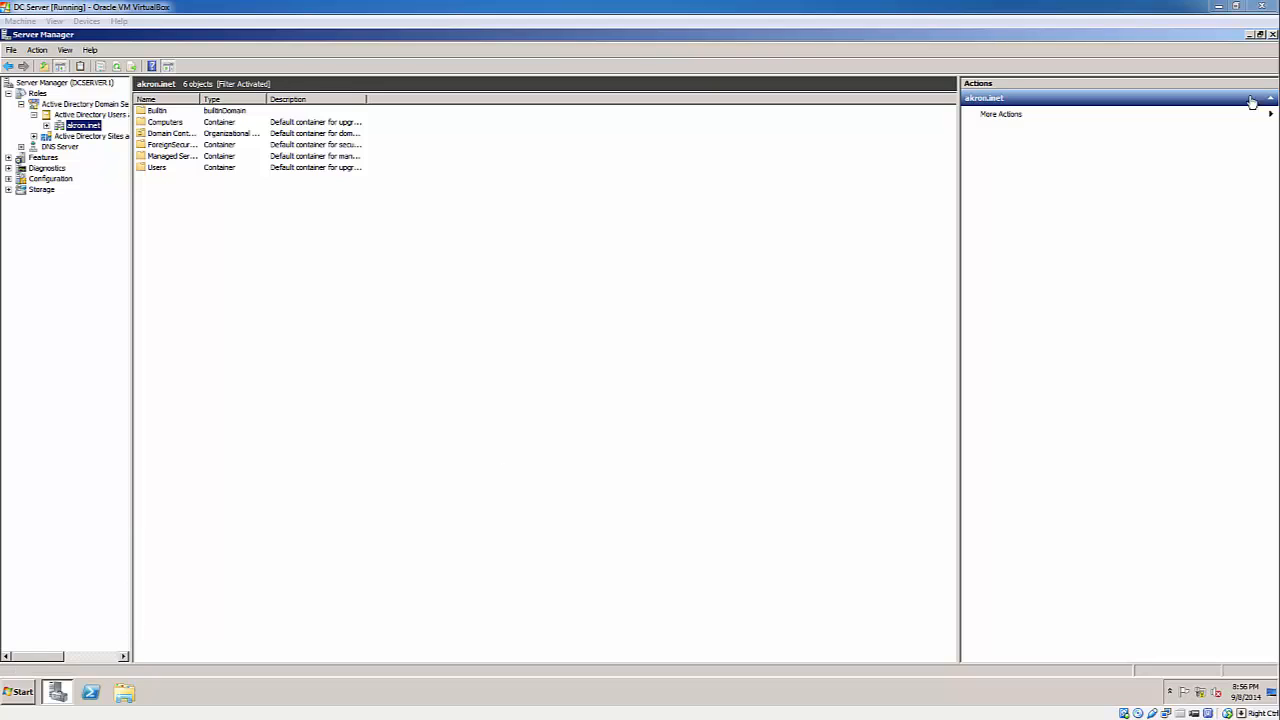
click(1273, 35)
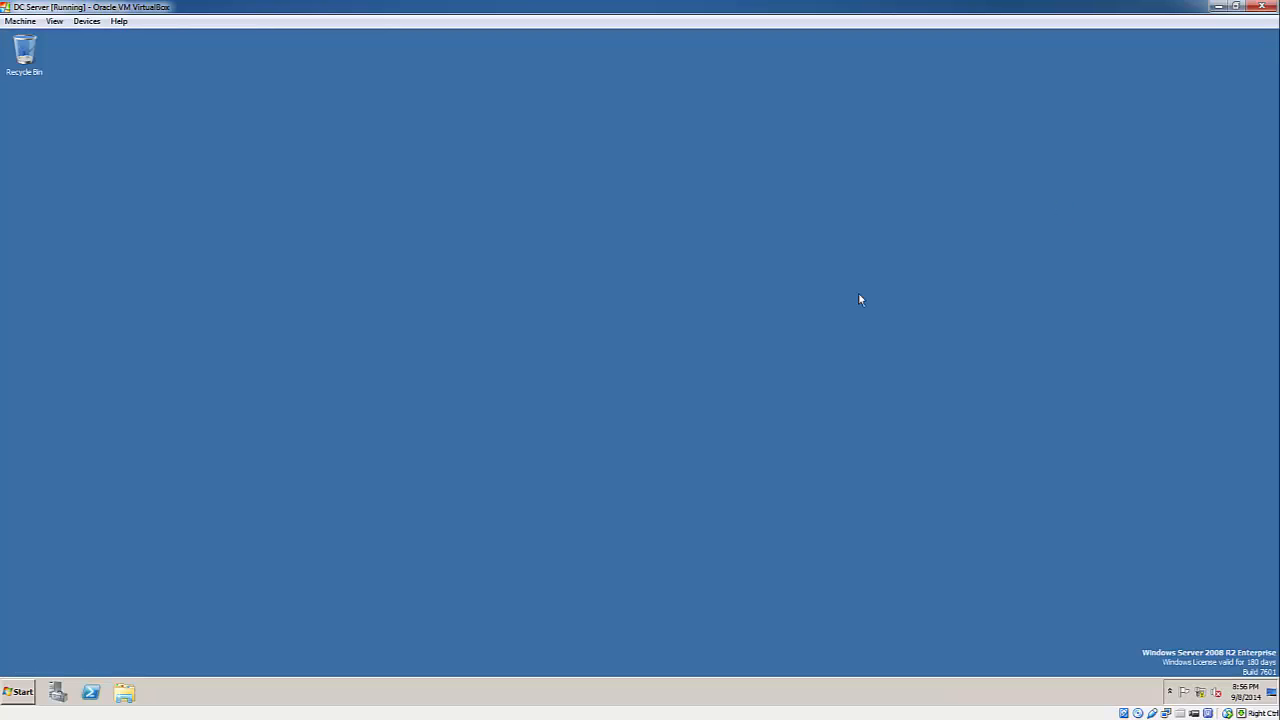